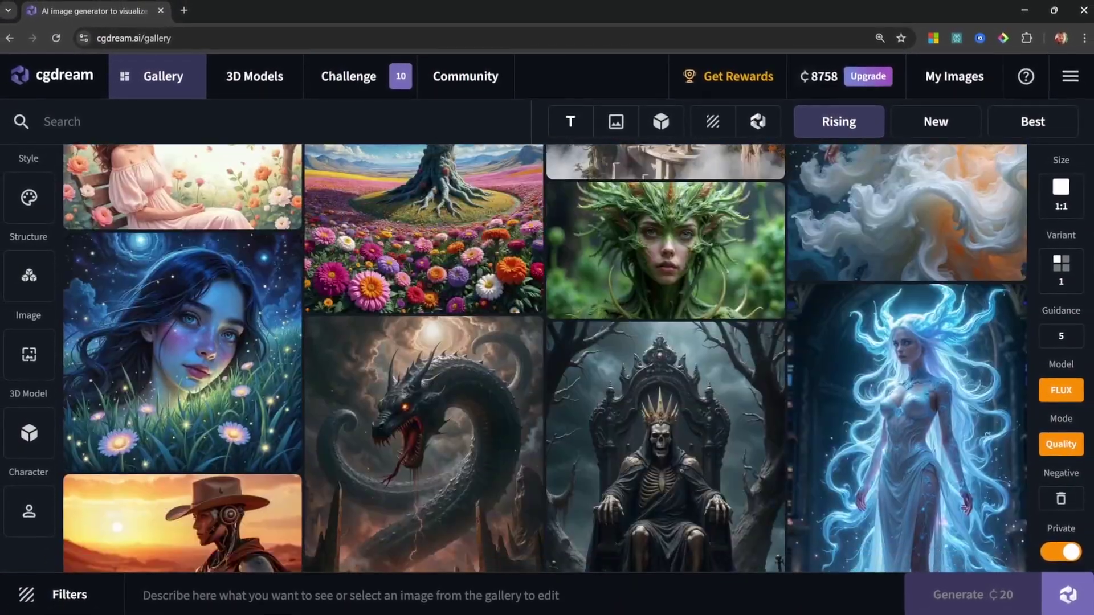
{"action": "scroll", "coordinate": [1089, 126], "scroll_direction": "down", "scroll_amount": 5}
{"action": "scroll", "coordinate": [1089, 126], "scroll_direction": "down", "scroll_amount": 4}
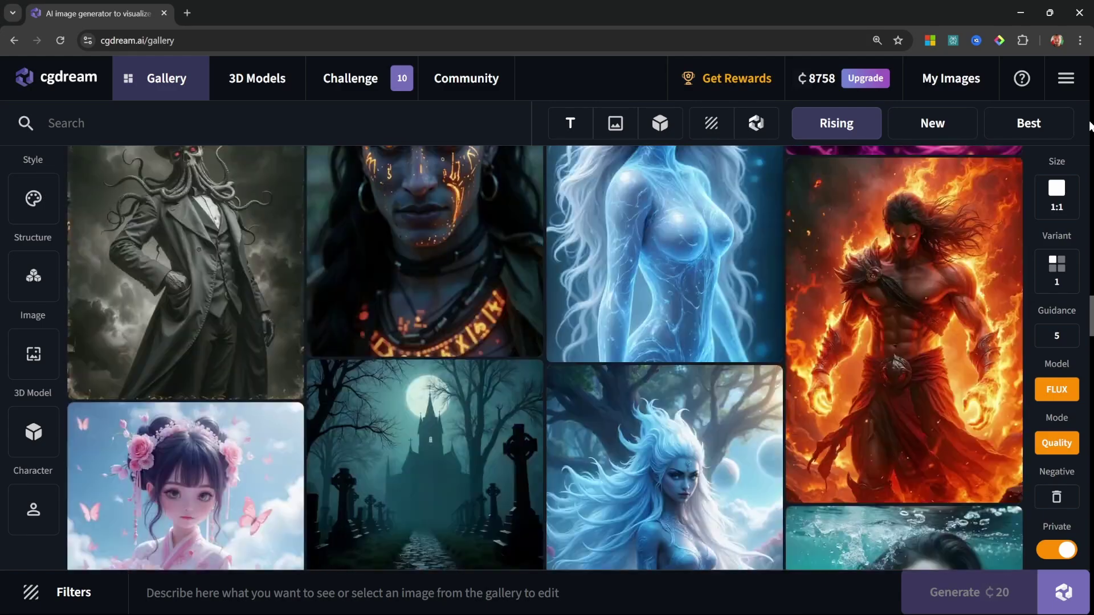
{"action": "scroll", "coordinate": [1089, 126], "scroll_direction": "down", "scroll_amount": 1}
{"action": "scroll", "coordinate": [1090, 126], "scroll_direction": "down", "scroll_amount": 1}
{"action": "scroll", "coordinate": [1089, 126], "scroll_direction": "down", "scroll_amount": 5}
{"action": "scroll", "coordinate": [1089, 126], "scroll_direction": "down", "scroll_amount": 1}
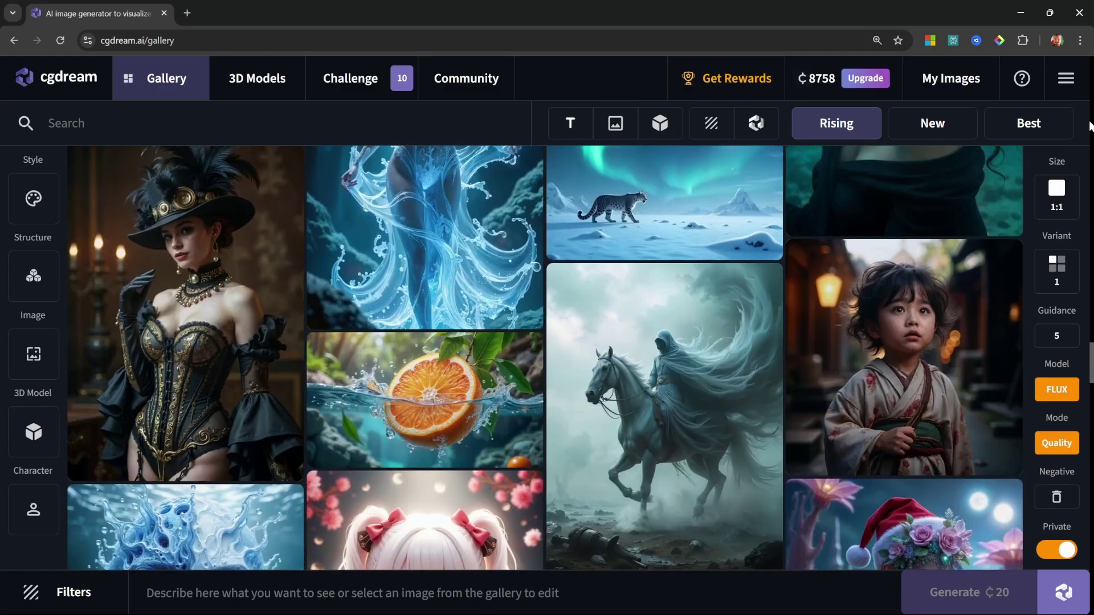
{"action": "scroll", "coordinate": [1090, 126], "scroll_direction": "down", "scroll_amount": 4}
{"action": "scroll", "coordinate": [1089, 125], "scroll_direction": "down", "scroll_amount": 5}
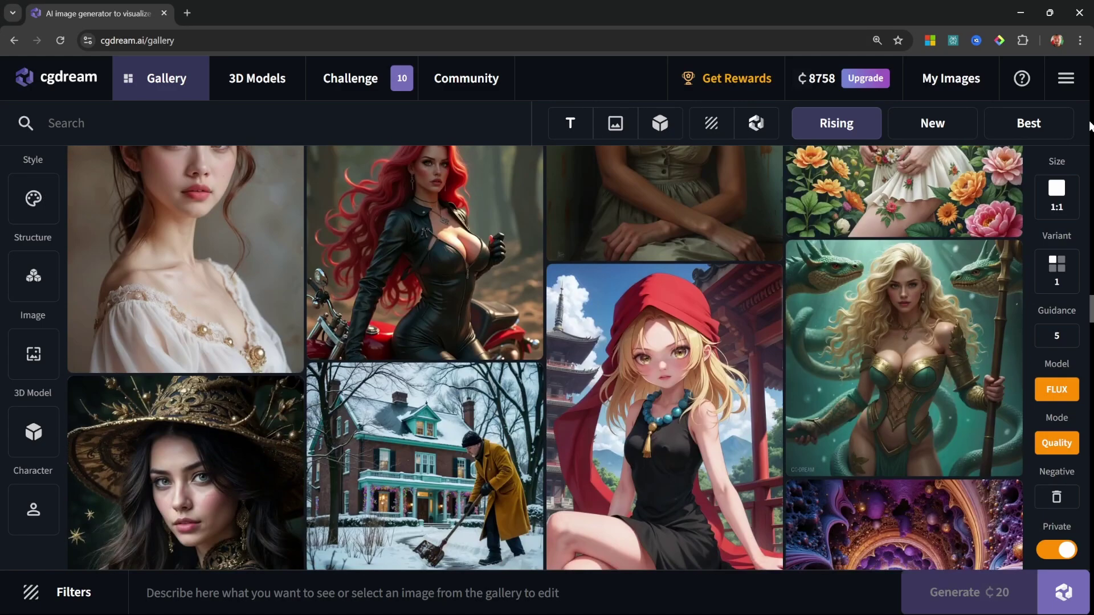
{"action": "scroll", "coordinate": [1089, 126], "scroll_direction": "down", "scroll_amount": 5}
{"action": "scroll", "coordinate": [1089, 126], "scroll_direction": "down", "scroll_amount": 5}
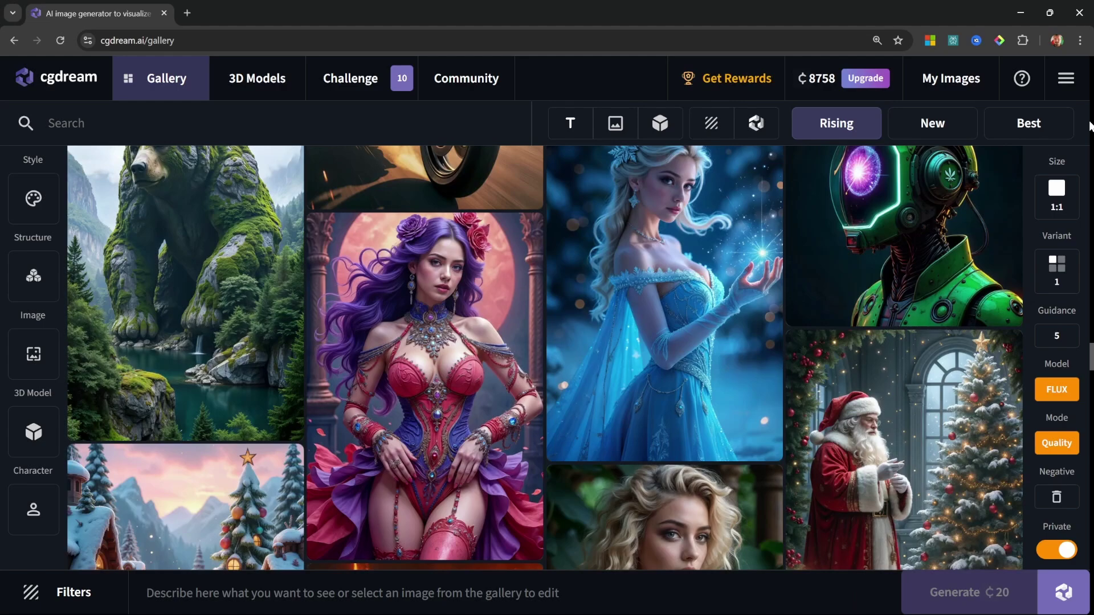
{"action": "scroll", "coordinate": [1090, 125], "scroll_direction": "down", "scroll_amount": 2}
{"action": "scroll", "coordinate": [1090, 126], "scroll_direction": "down", "scroll_amount": 4}
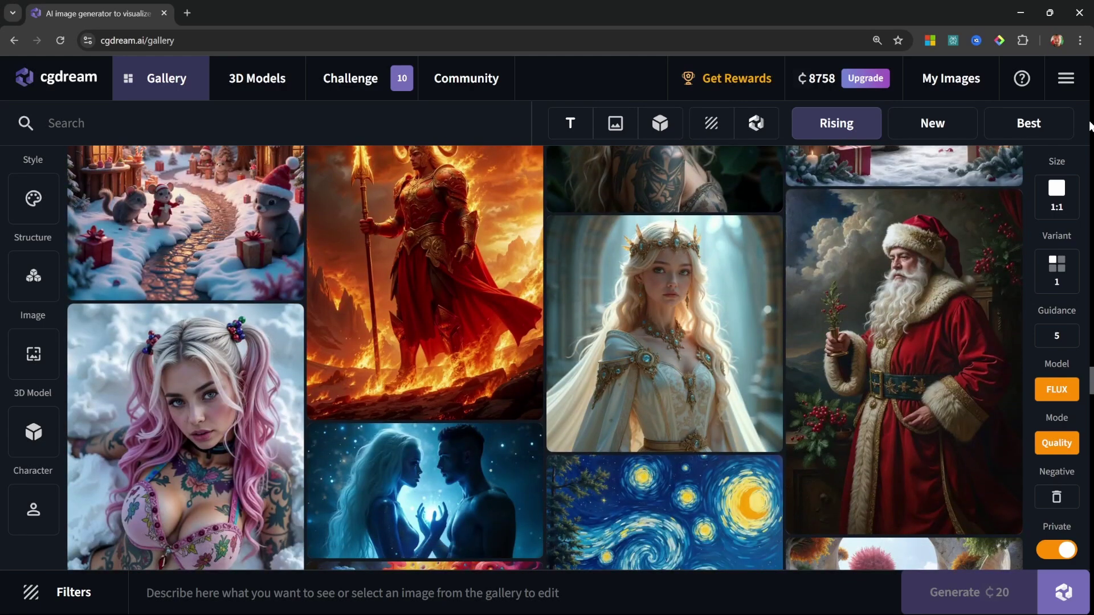
- Reload the gallery, clear the prompt text and return to the main gallery
{"action": "left_click", "coordinate": [933, 123]}
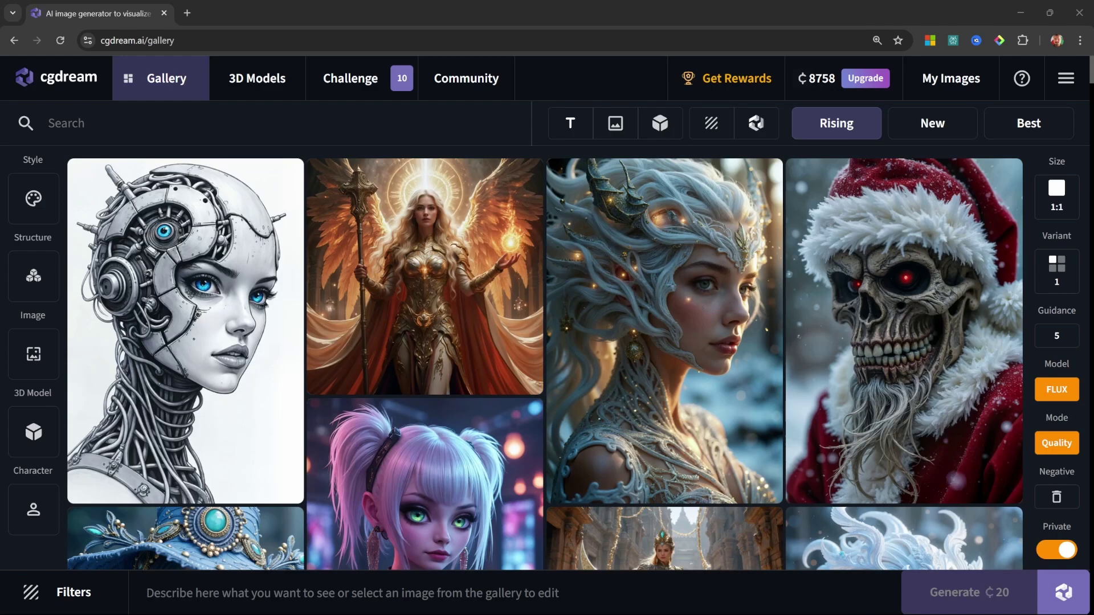
{"action": "key", "text": "ctrl+a"}
{"action": "key", "text": "BackSpace"}
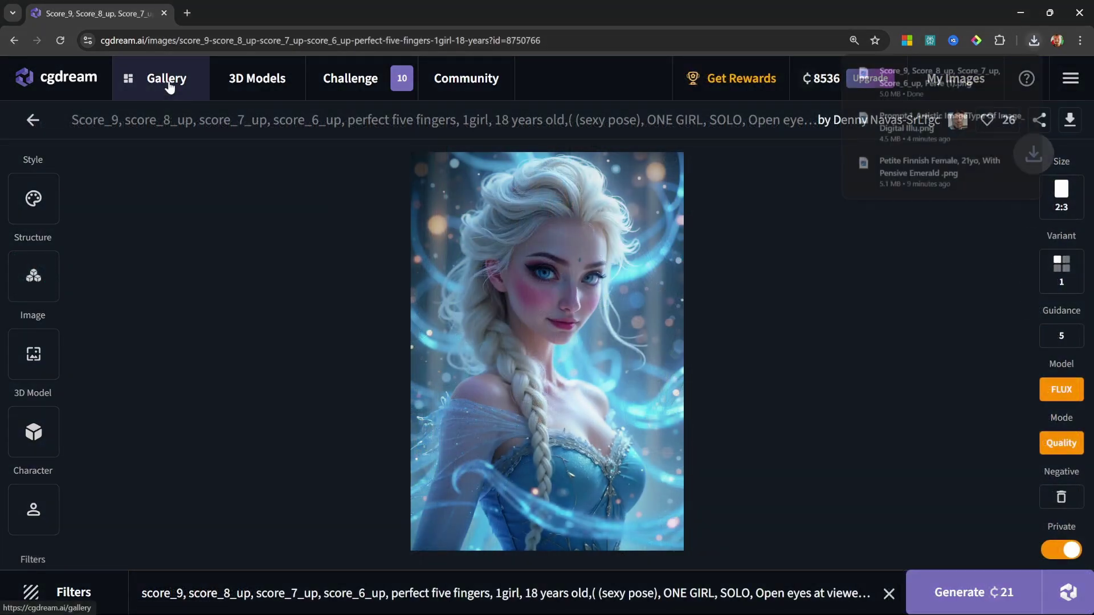
{"action": "left_click", "coordinate": [168, 86]}
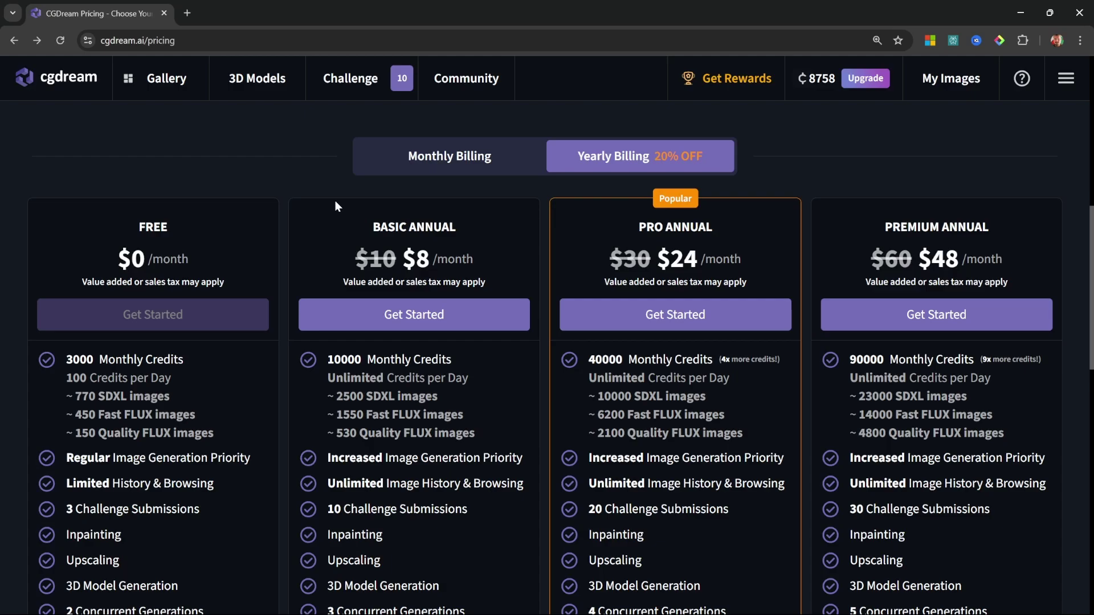
{"action": "left_click", "coordinate": [68, 82]}
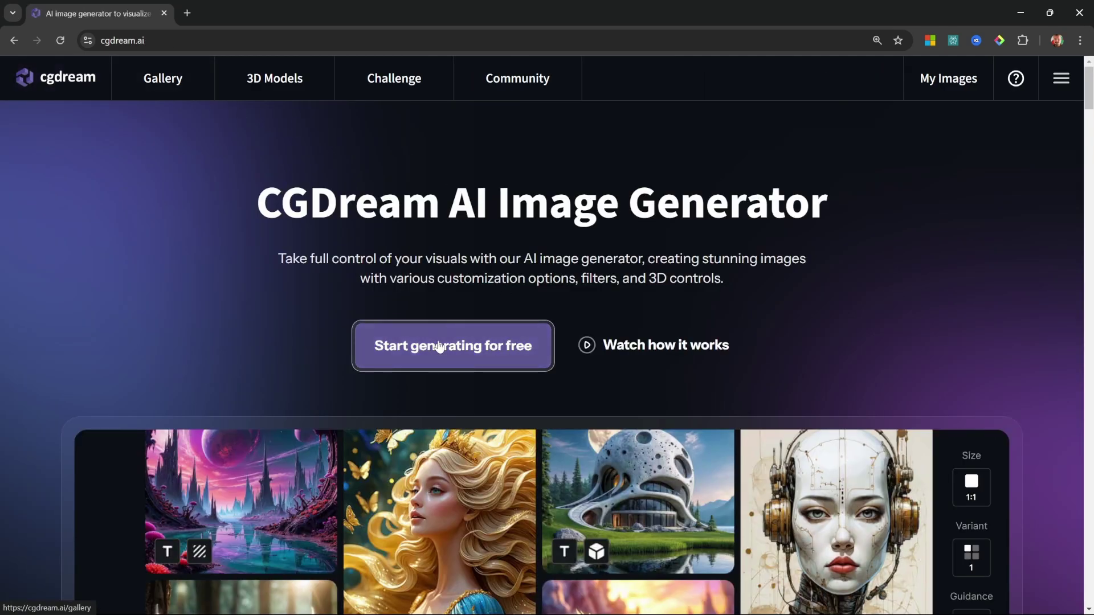
- Enter the gallery and try the image-based and 3D-model filters, then clear them
{"action": "left_click", "coordinate": [480, 360]}
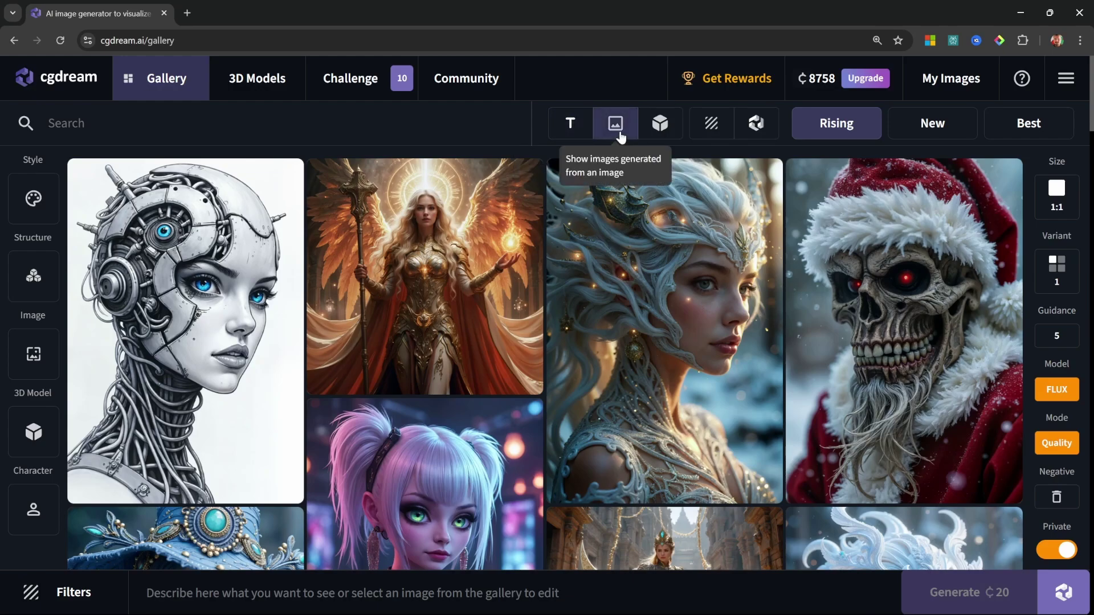
{"action": "left_click", "coordinate": [620, 134]}
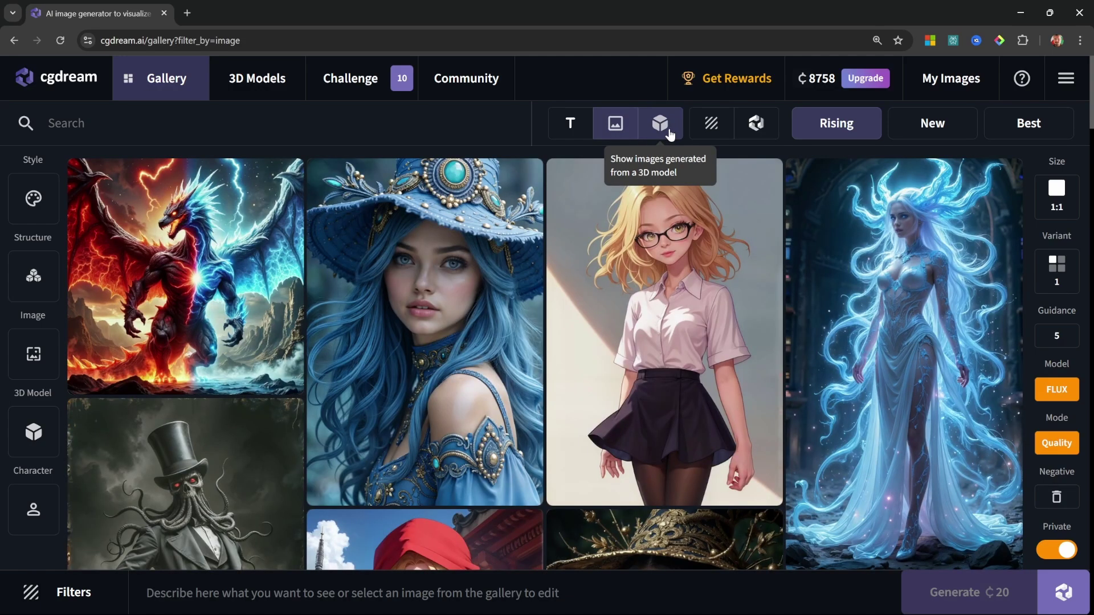
{"action": "left_click", "coordinate": [669, 134]}
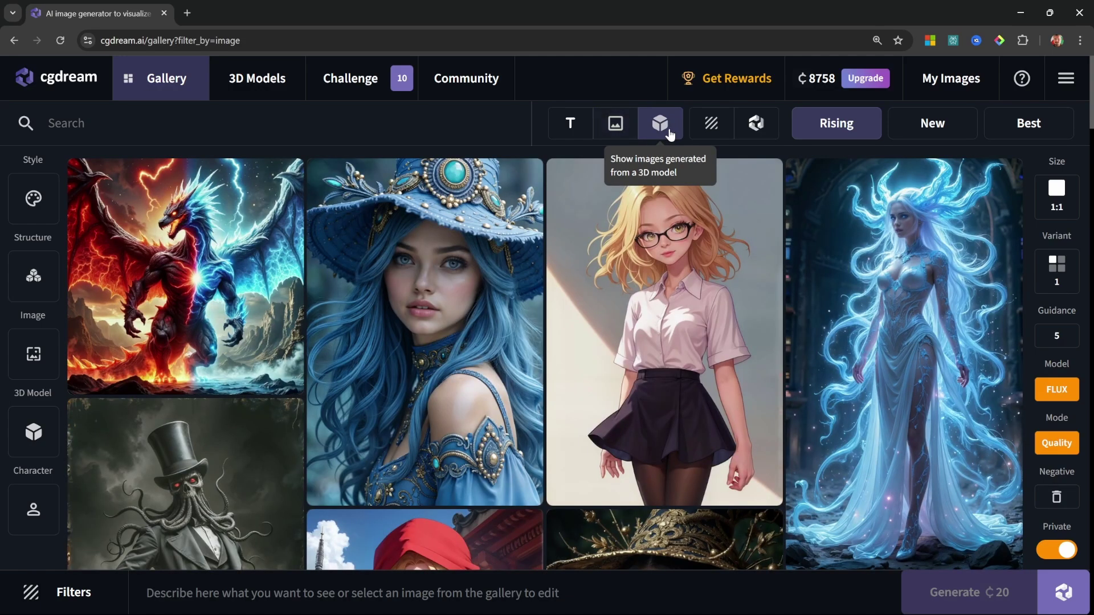
{"action": "left_click", "coordinate": [684, 129]}
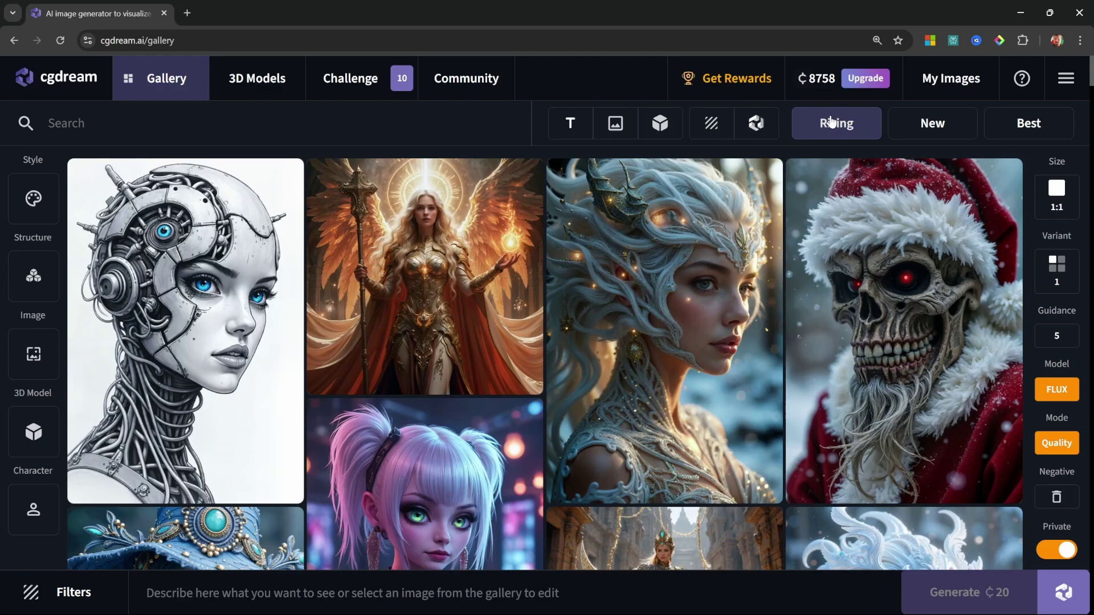
- Sort the gallery by Best and search it for 'Dogs'
{"action": "left_click", "coordinate": [933, 125]}
{"action": "left_click", "coordinate": [1058, 125]}
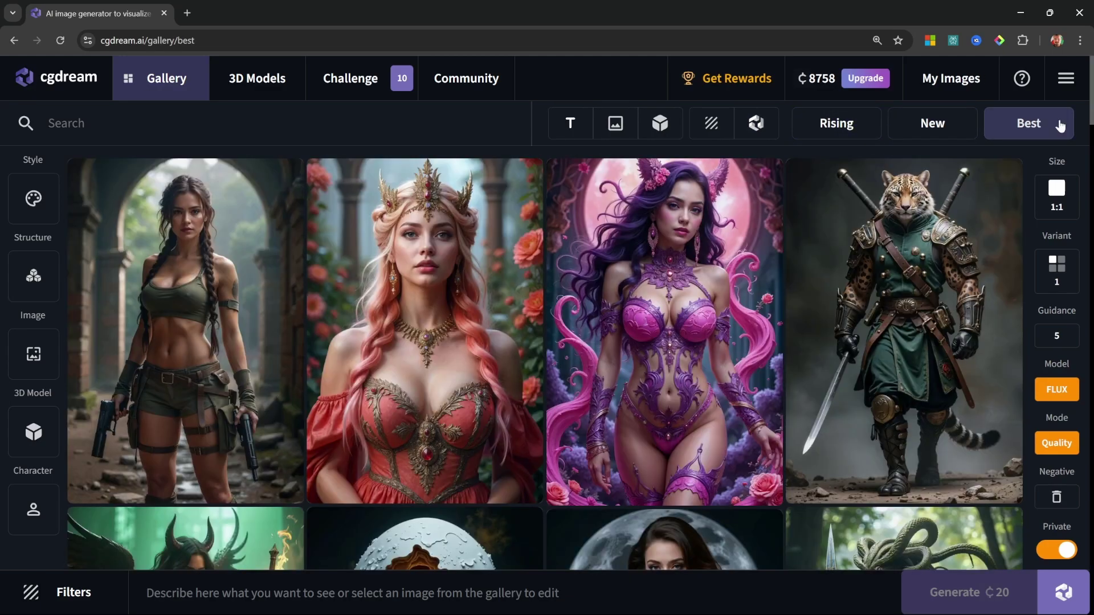
{"action": "left_click", "coordinate": [165, 129]}
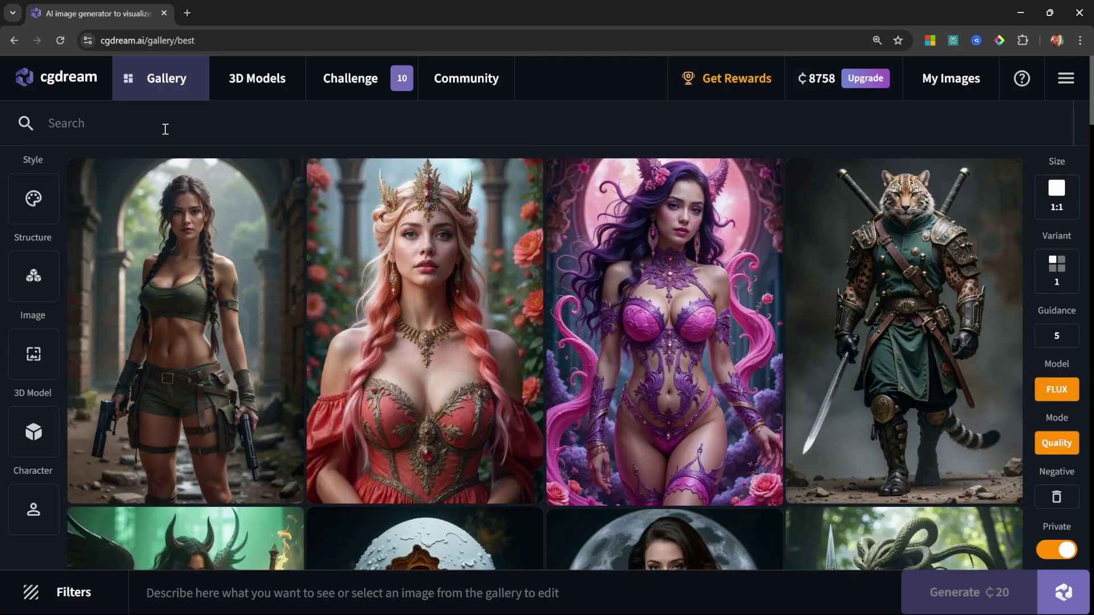
{"action": "type", "text": "Dogs"}
{"action": "key", "text": "Return"}
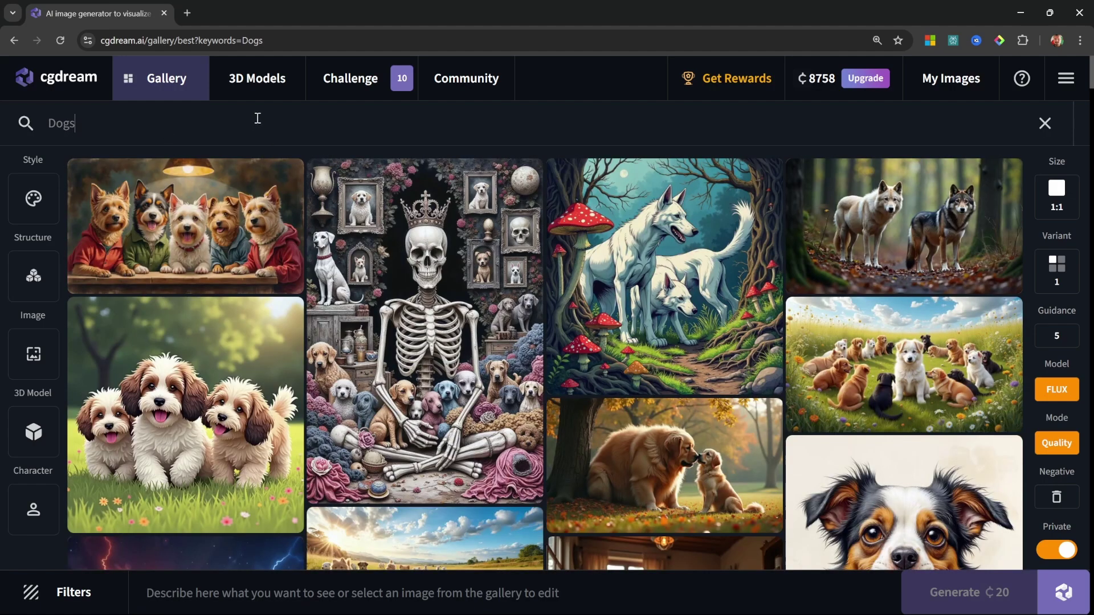
{"action": "scroll", "coordinate": [410, 324], "scroll_direction": "down", "scroll_amount": 3}
{"action": "scroll", "coordinate": [431, 323], "scroll_direction": "down", "scroll_amount": 2}
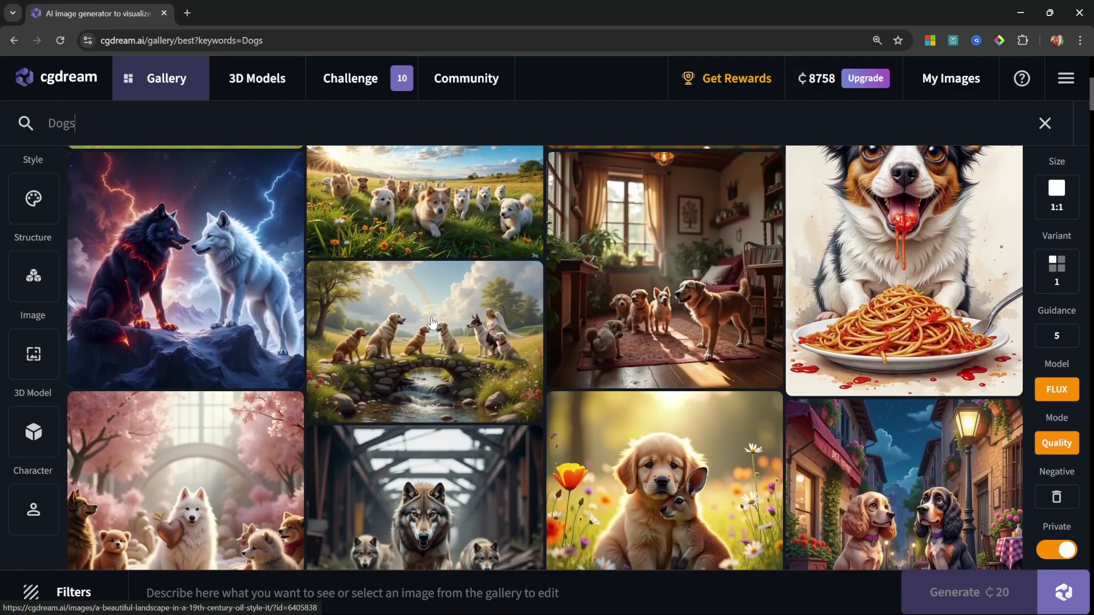
- View the leopard warrior image's details, full prompt and reference upload options
{"action": "left_click", "coordinate": [520, 318]}
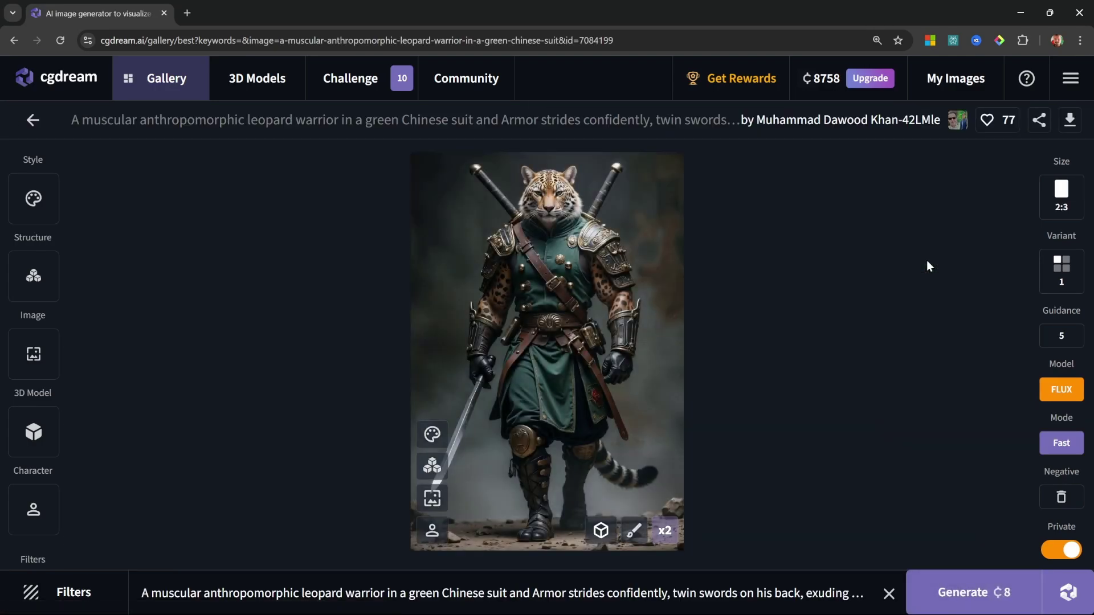
{"action": "left_click", "coordinate": [301, 596]}
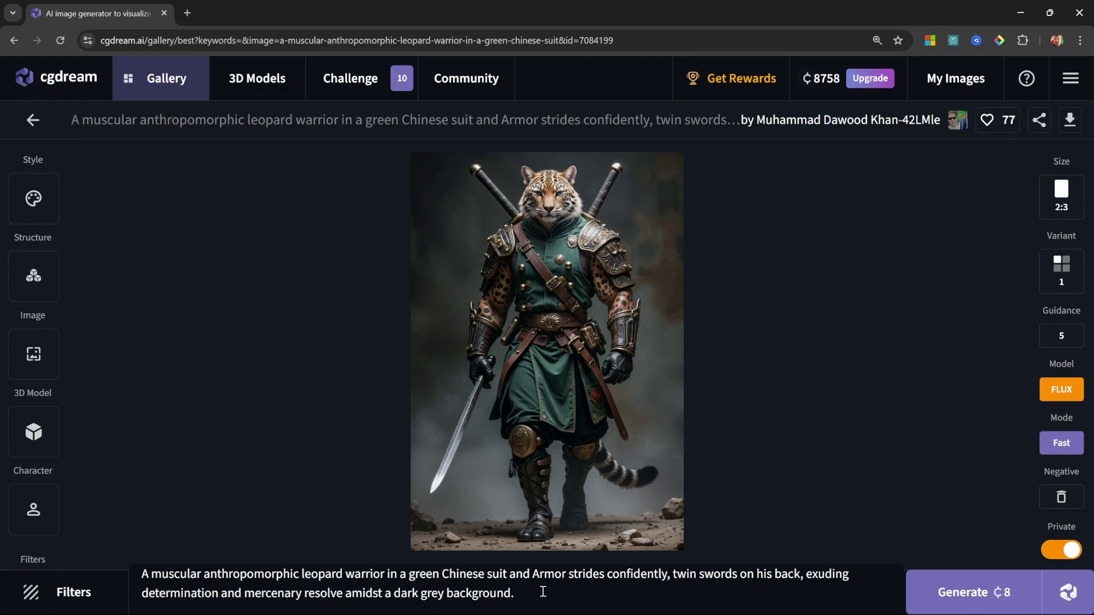
{"action": "mouse_move", "coordinate": [548, 351]}
{"action": "left_click", "coordinate": [47, 207]}
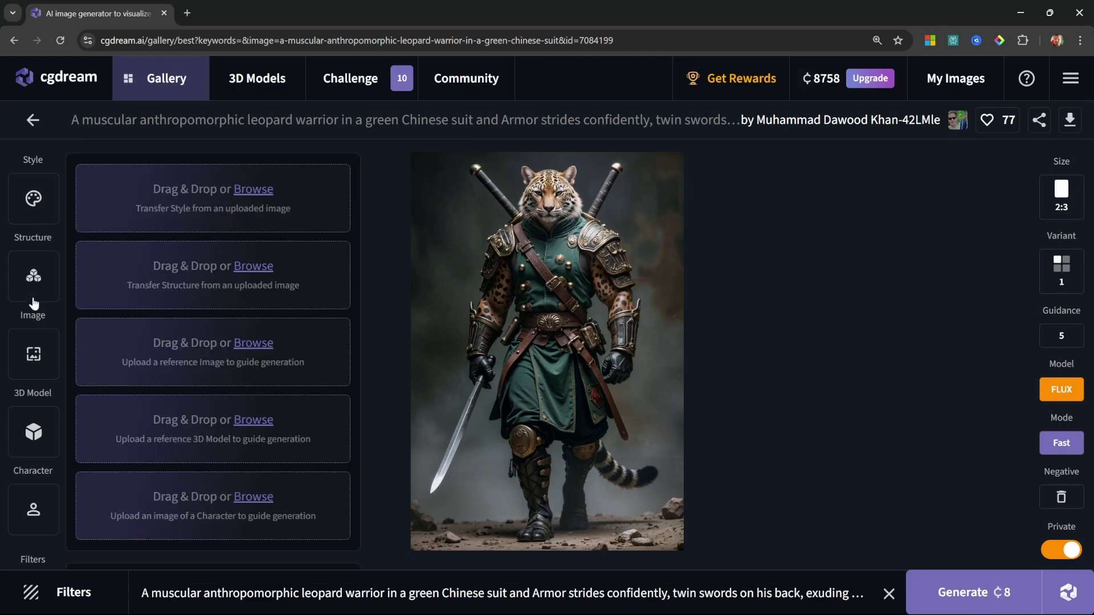
{"action": "scroll", "coordinate": [34, 283], "scroll_direction": "down", "scroll_amount": 2}
{"action": "scroll", "coordinate": [34, 263], "scroll_direction": "down", "scroll_amount": 3}
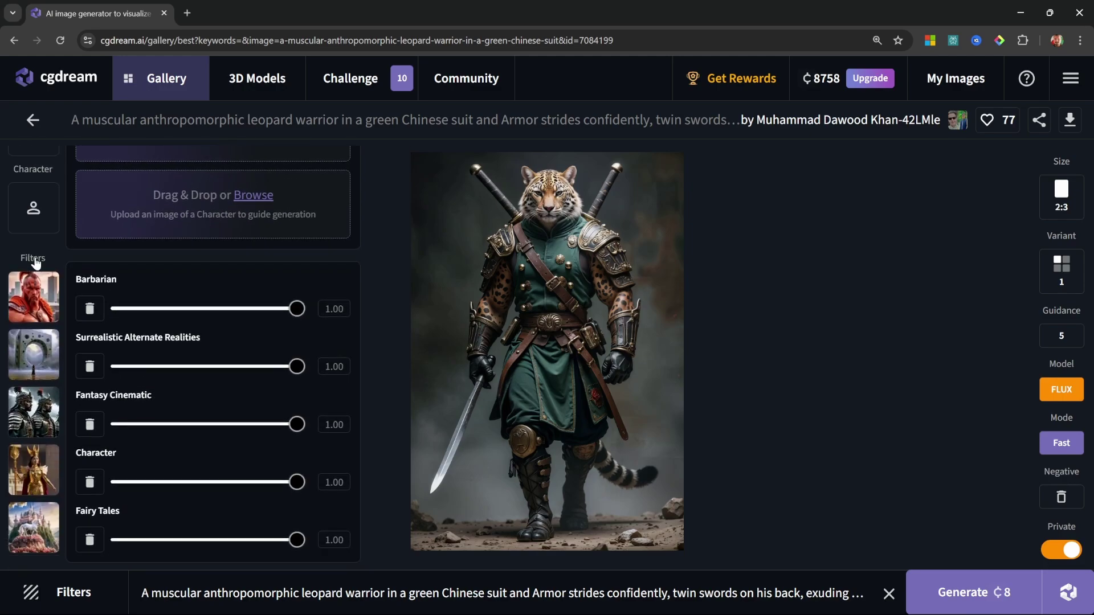
- Adjust page zoom to browse the filters panel and zoom into the leopard's face
{"action": "key", "text": "ctrl+minus"}
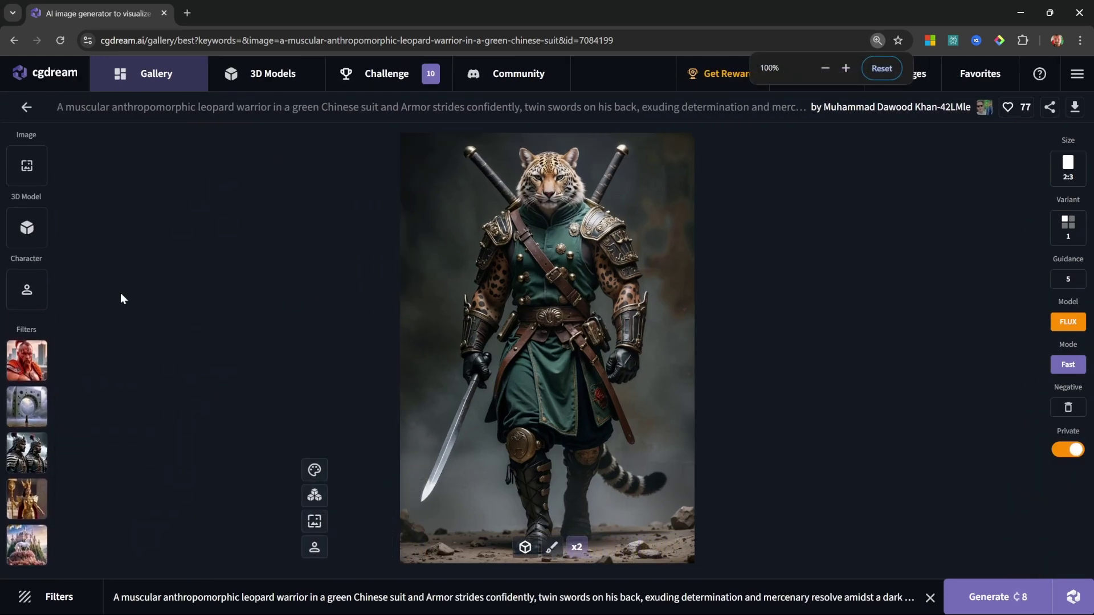
{"action": "left_click", "coordinate": [26, 289]}
{"action": "key", "text": "ctrl+plus"}
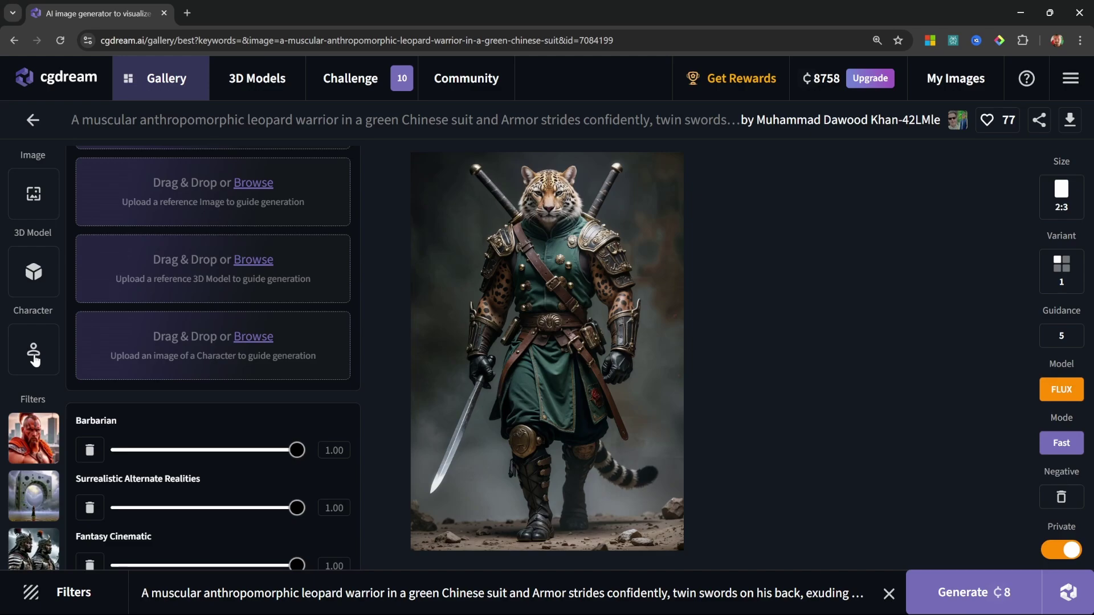
{"action": "scroll", "coordinate": [34, 359], "scroll_direction": "down", "scroll_amount": 2}
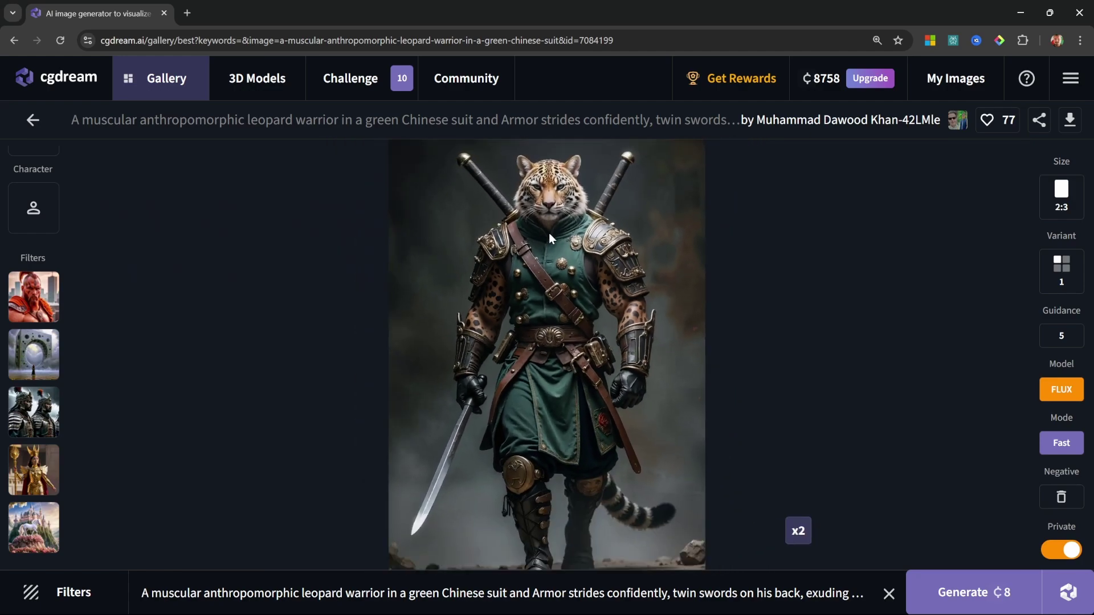
{"action": "left_click", "coordinate": [551, 197]}
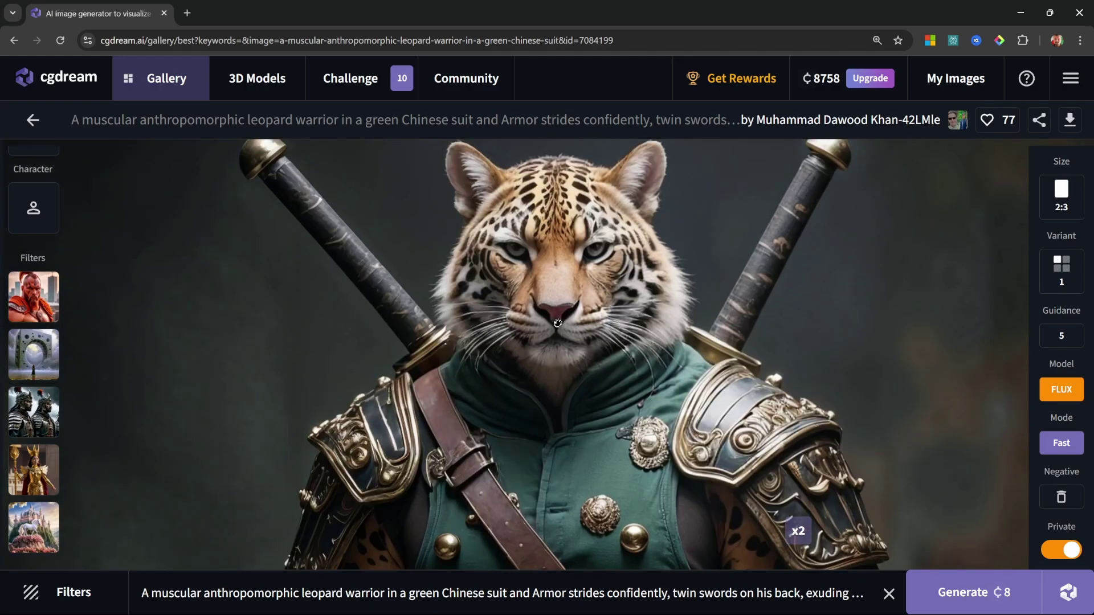
{"action": "key", "text": "ctrl+0"}
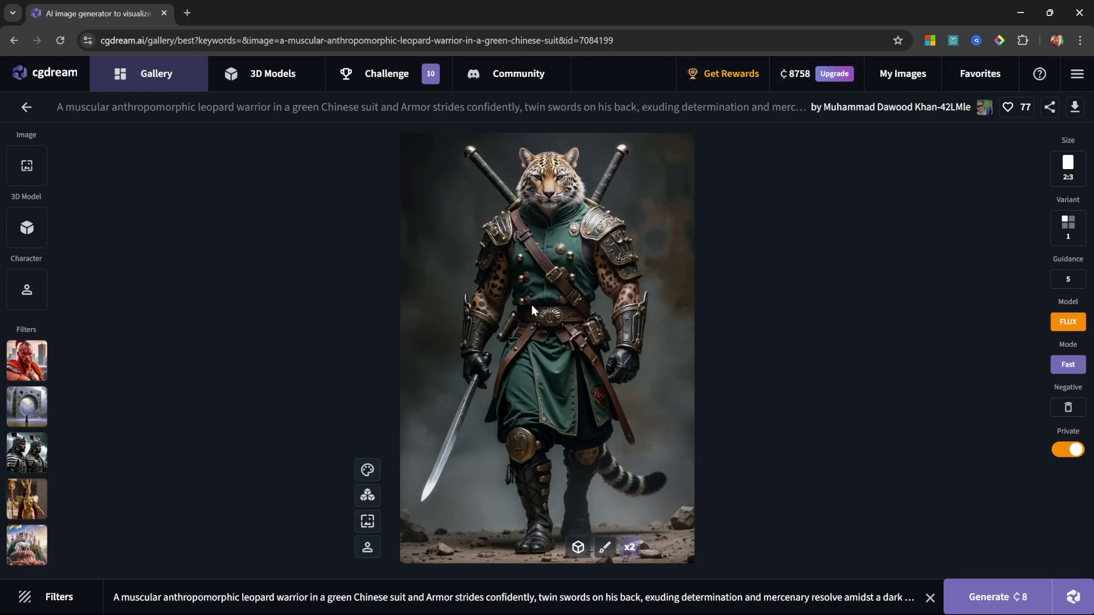
- Like the leopard warrior image, reopen it from Favorites and expand its full prompt
{"action": "left_click", "coordinate": [1007, 111]}
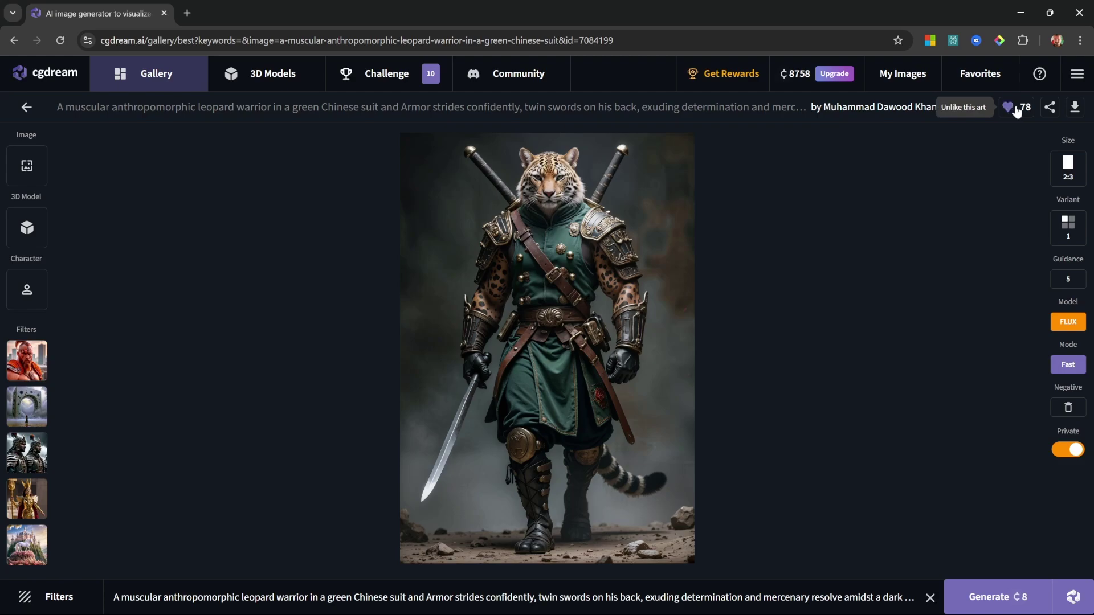
{"action": "left_click", "coordinate": [995, 79]}
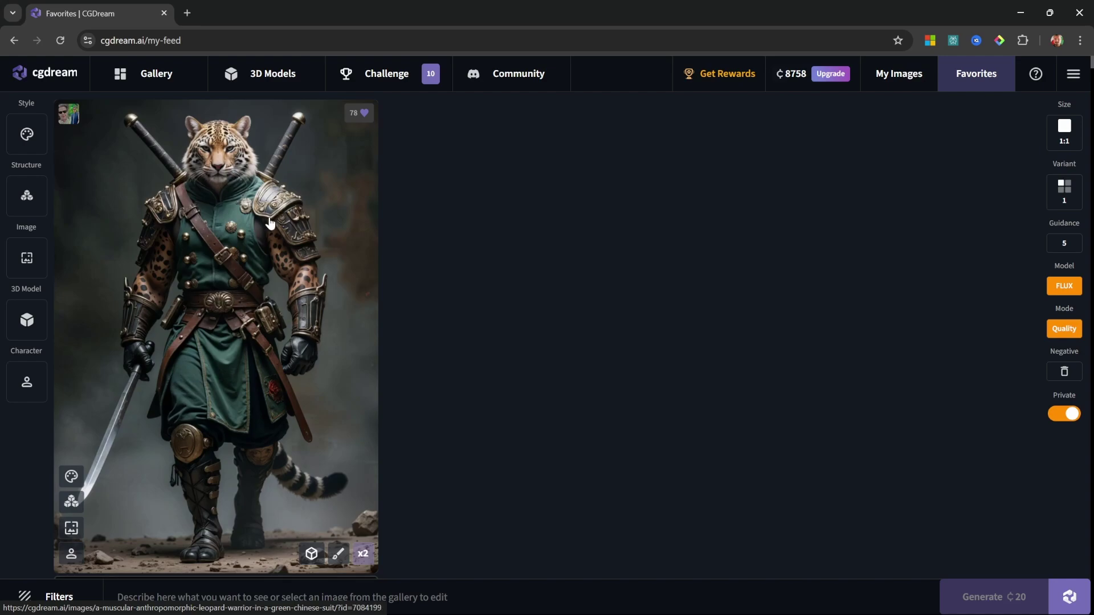
{"action": "left_click", "coordinate": [215, 284]}
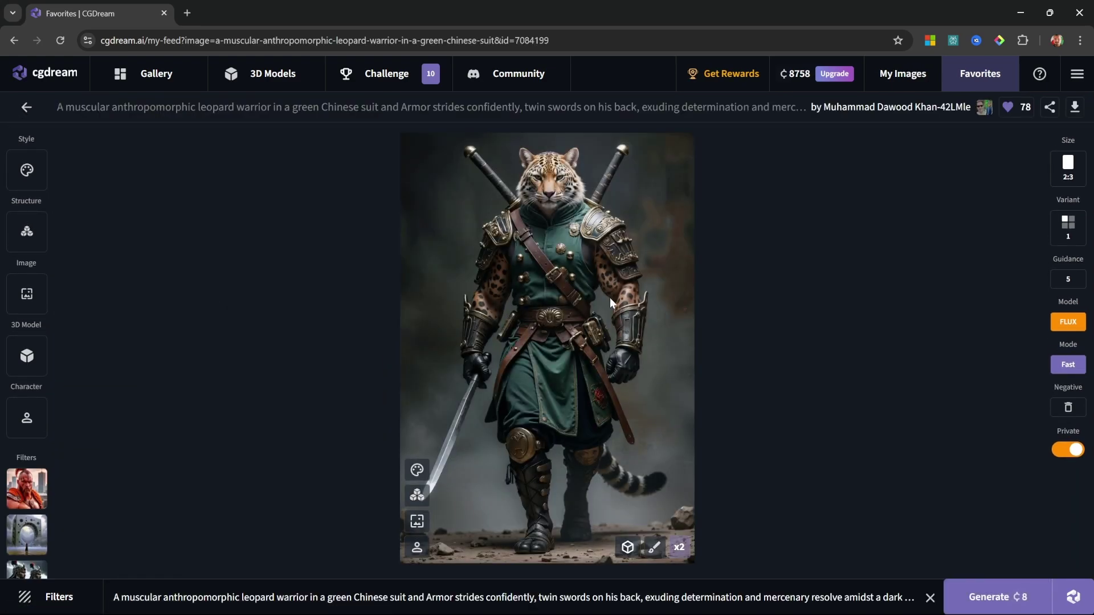
{"action": "left_click", "coordinate": [795, 592]}
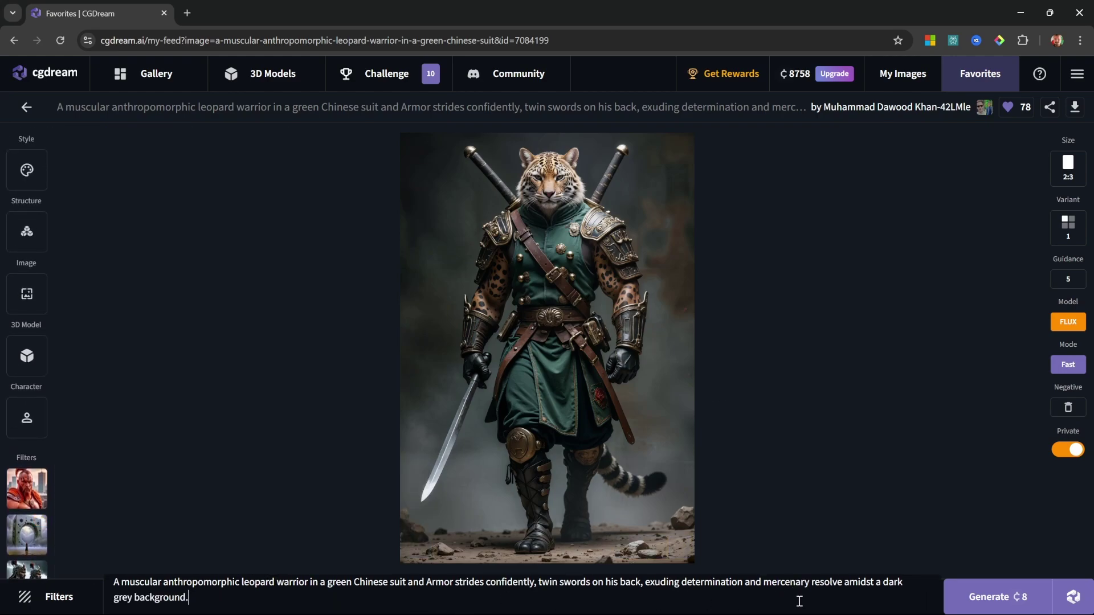
- Regenerate the leopard warrior image and follow its progress in My Images
{"action": "left_click", "coordinate": [994, 597]}
{"action": "key", "text": "ctrl+plus"}
{"action": "key", "text": "ctrl+plus"}
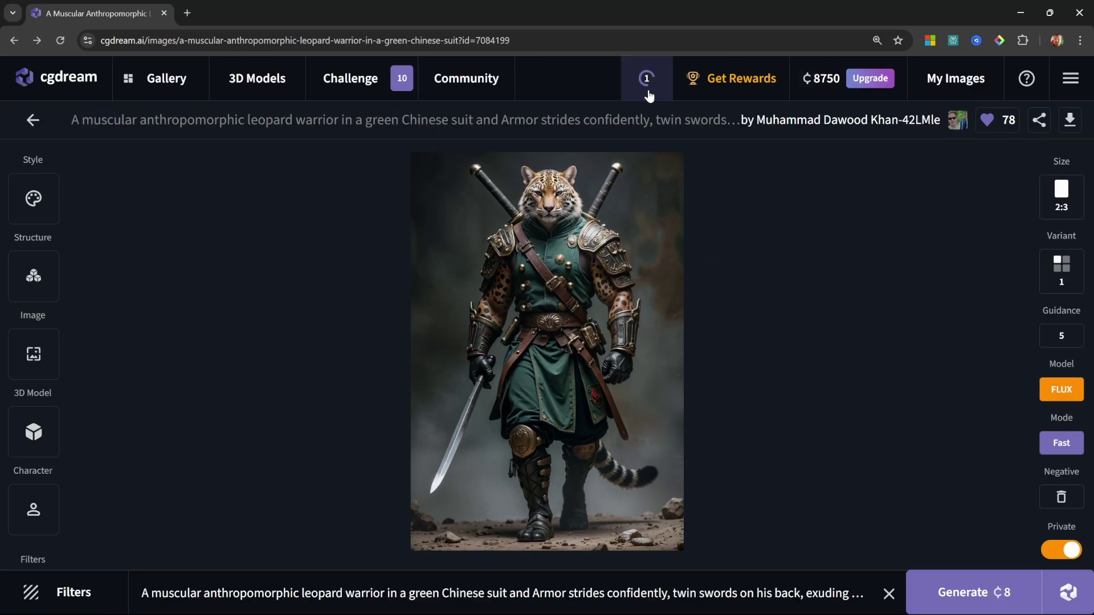
{"action": "left_click", "coordinate": [644, 84]}
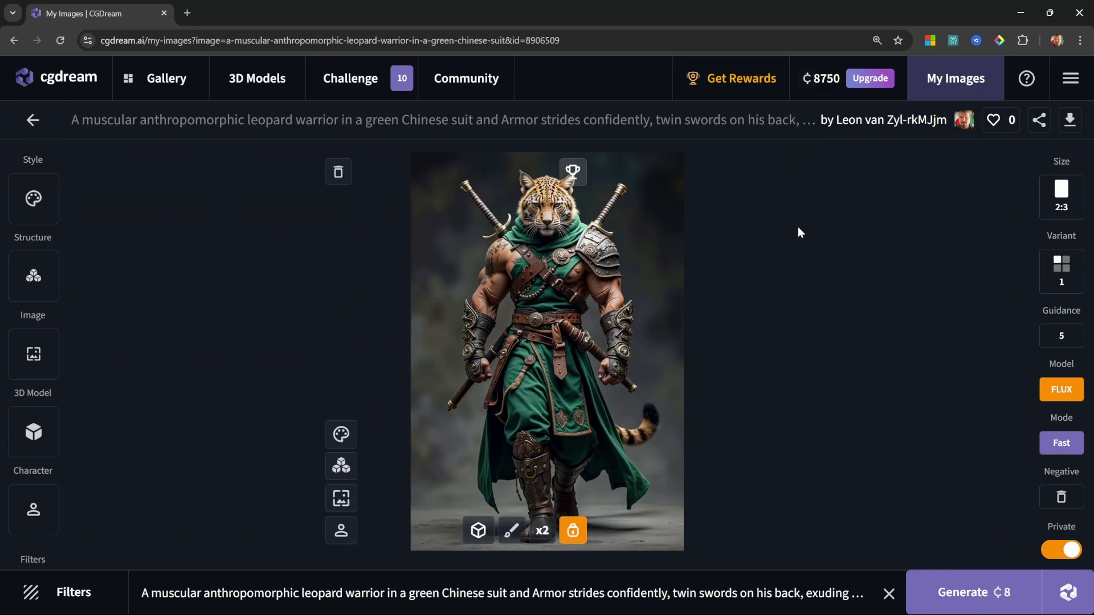
{"action": "left_click", "coordinate": [959, 80]}
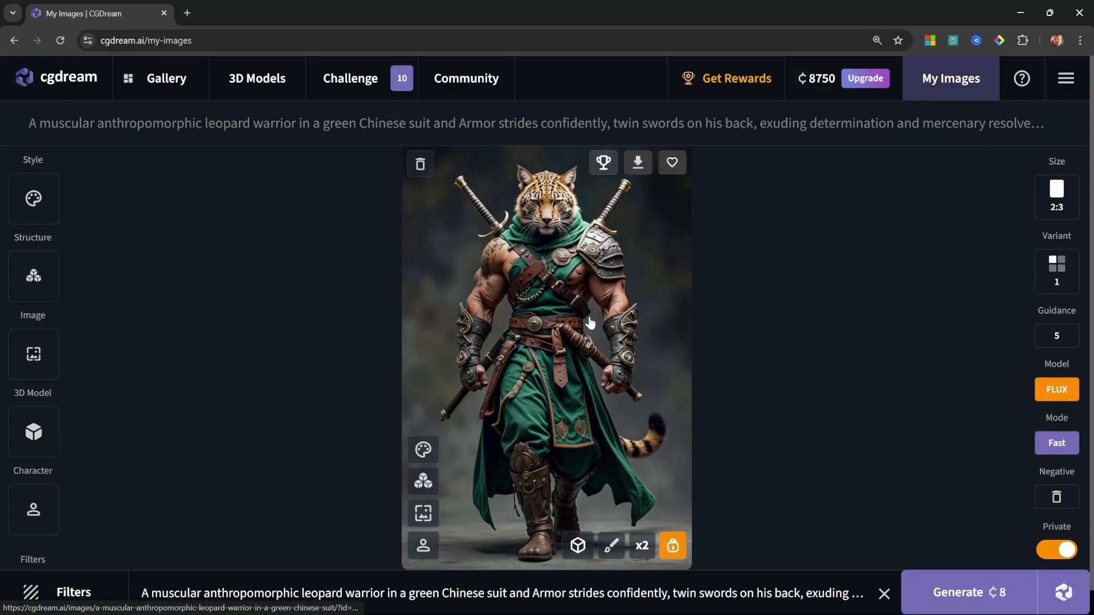
{"action": "scroll", "coordinate": [556, 325], "scroll_direction": "down", "scroll_amount": 1}
{"action": "scroll", "coordinate": [552, 384], "scroll_direction": "up", "scroll_amount": 1}
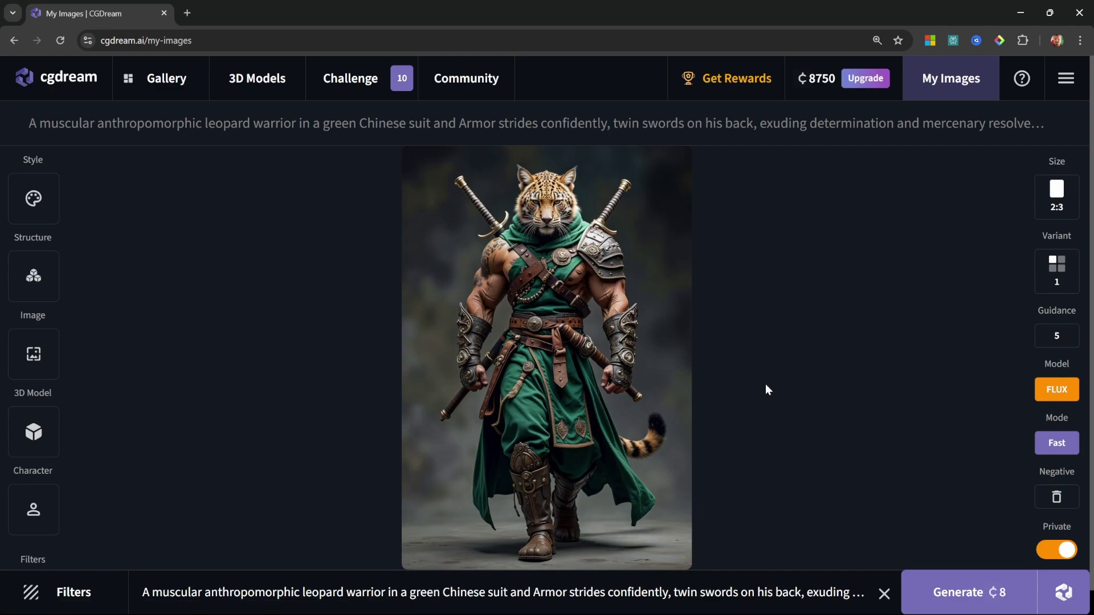
- Erase the old leopard prompt from the prompt bar
{"action": "left_click", "coordinate": [778, 589]}
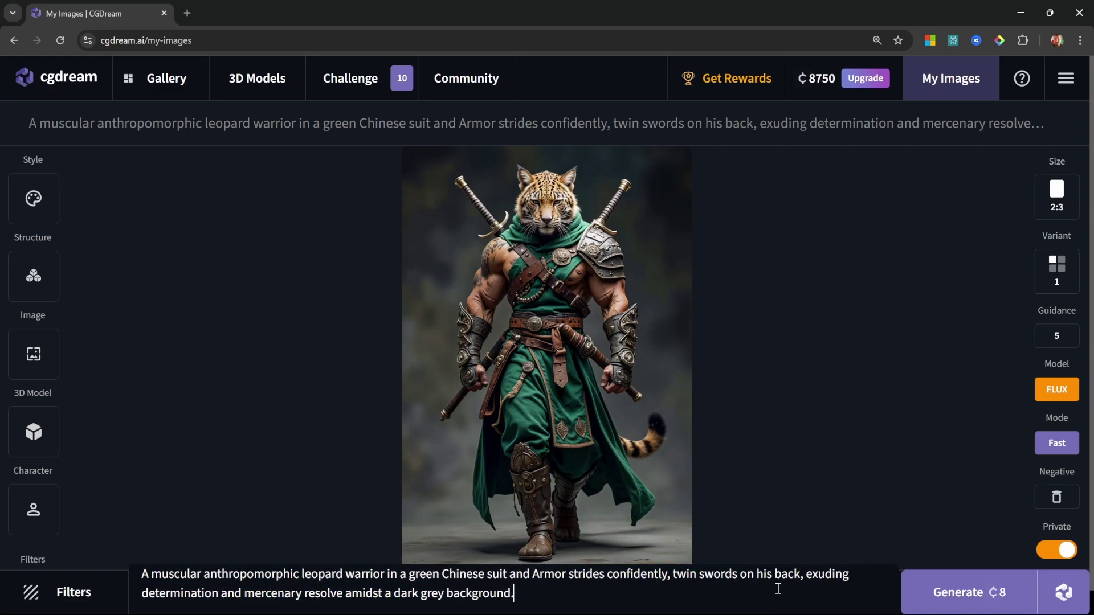
{"action": "key", "text": "ctrl+a"}
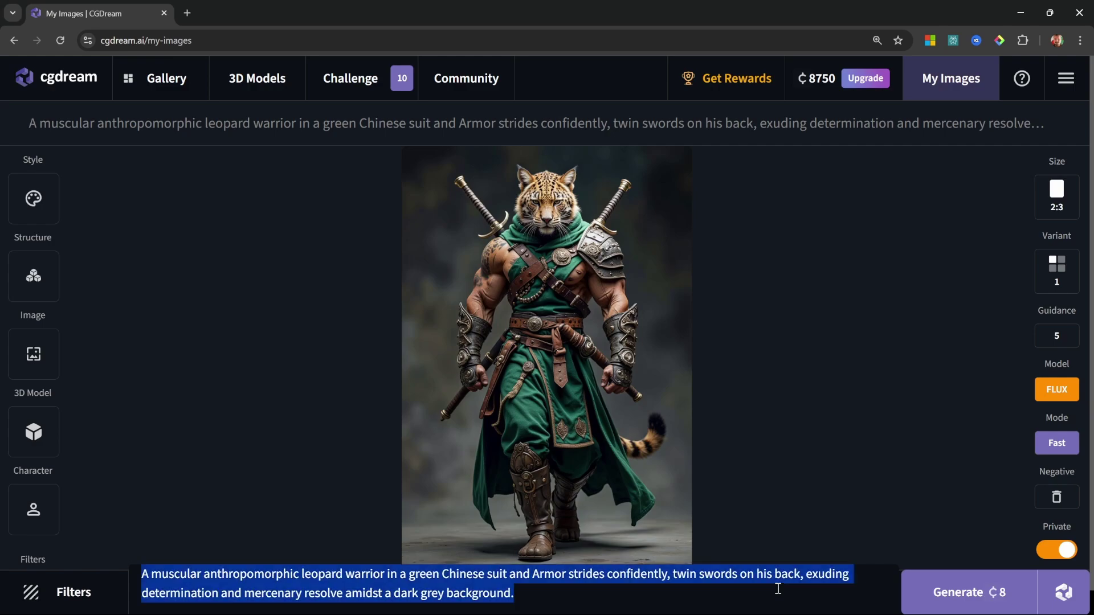
{"action": "key", "text": "BackSpace"}
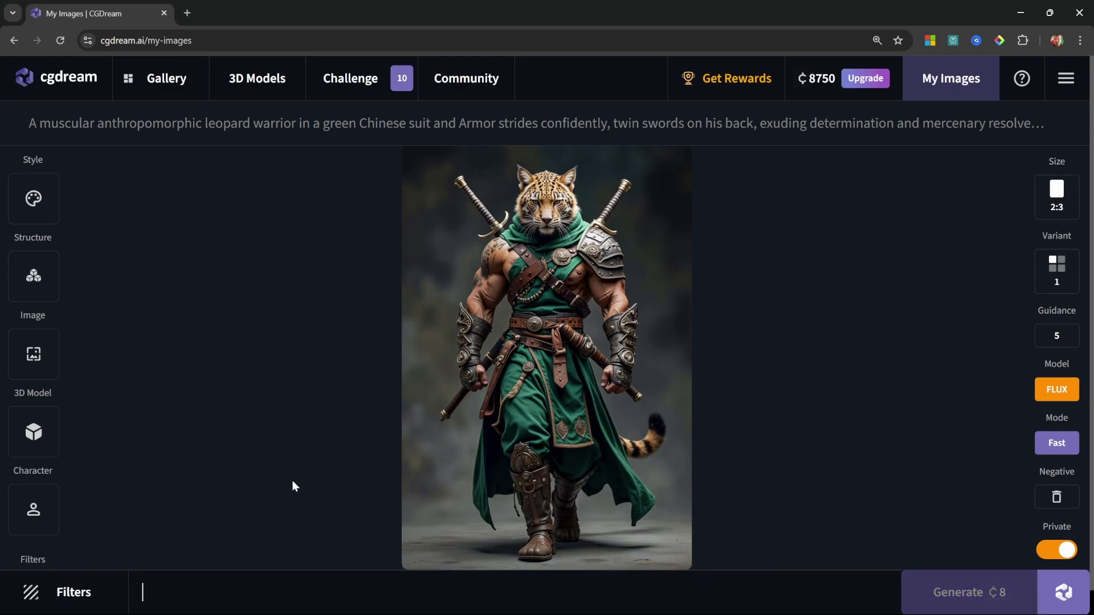
{"action": "scroll", "coordinate": [27, 461], "scroll_direction": "down", "scroll_amount": 2}
{"action": "scroll", "coordinate": [25, 457], "scroll_direction": "down", "scroll_amount": 1}
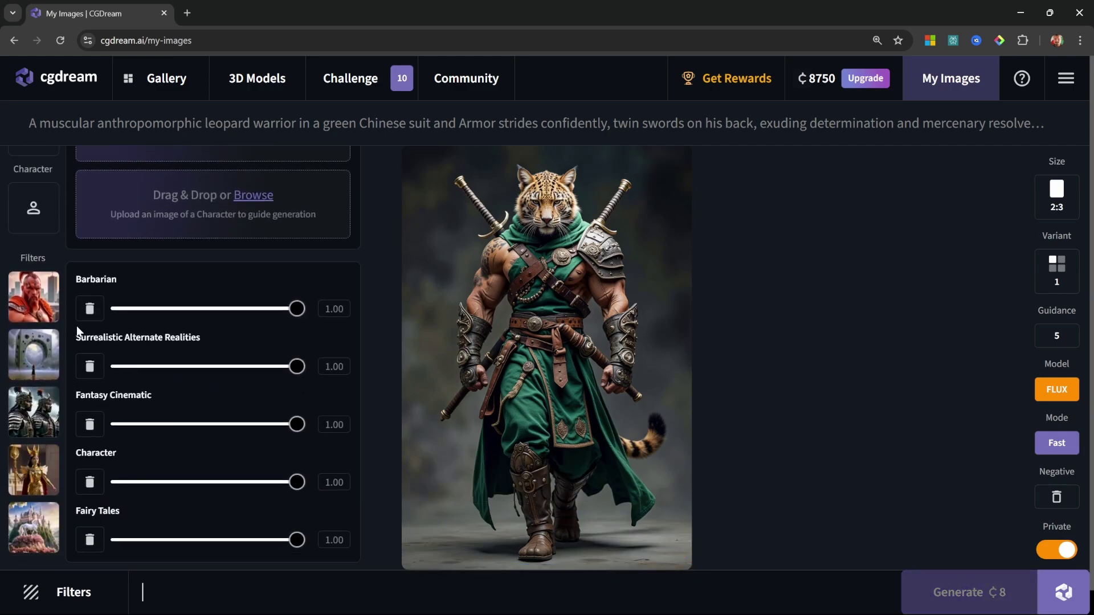
- Remove the Barbarian, Surrealistic and Fantasy Cinematic filters and enter the Amazonian warrior prompt
{"action": "left_click", "coordinate": [89, 309]}
{"action": "left_click", "coordinate": [90, 363]}
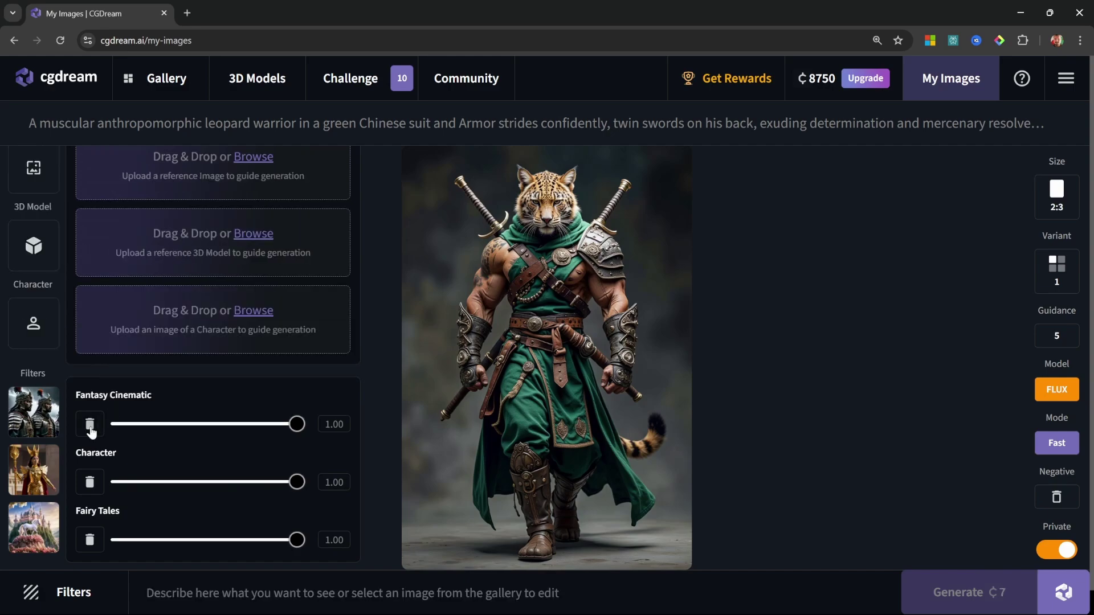
{"action": "left_click", "coordinate": [89, 424]}
{"action": "left_click", "coordinate": [567, 593]}
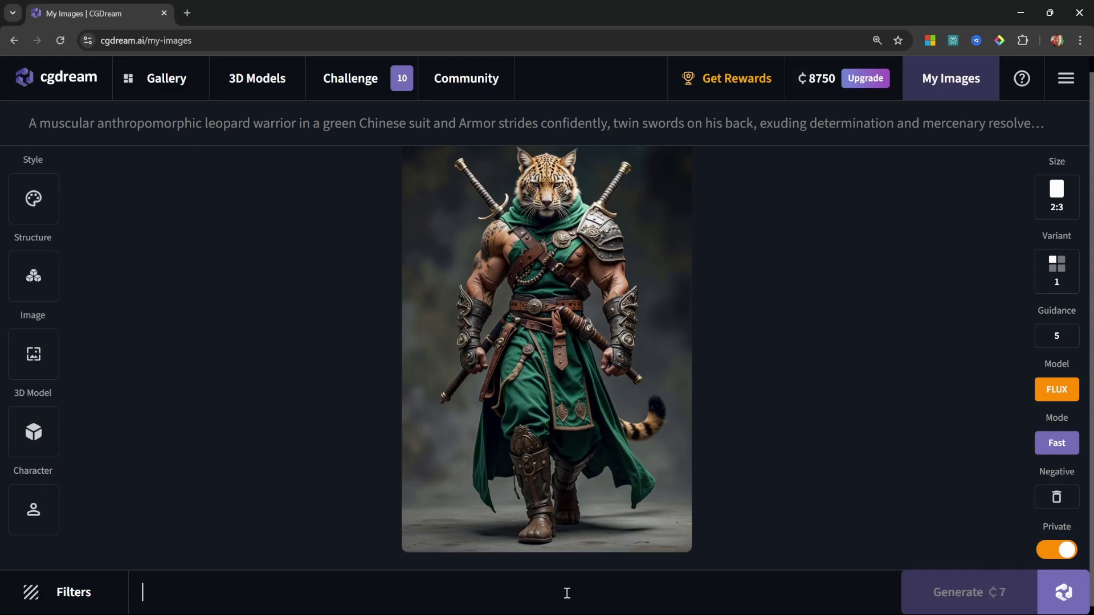
{"action": "type", "text": "Amazonian warrior with a sword and a lion in background"}
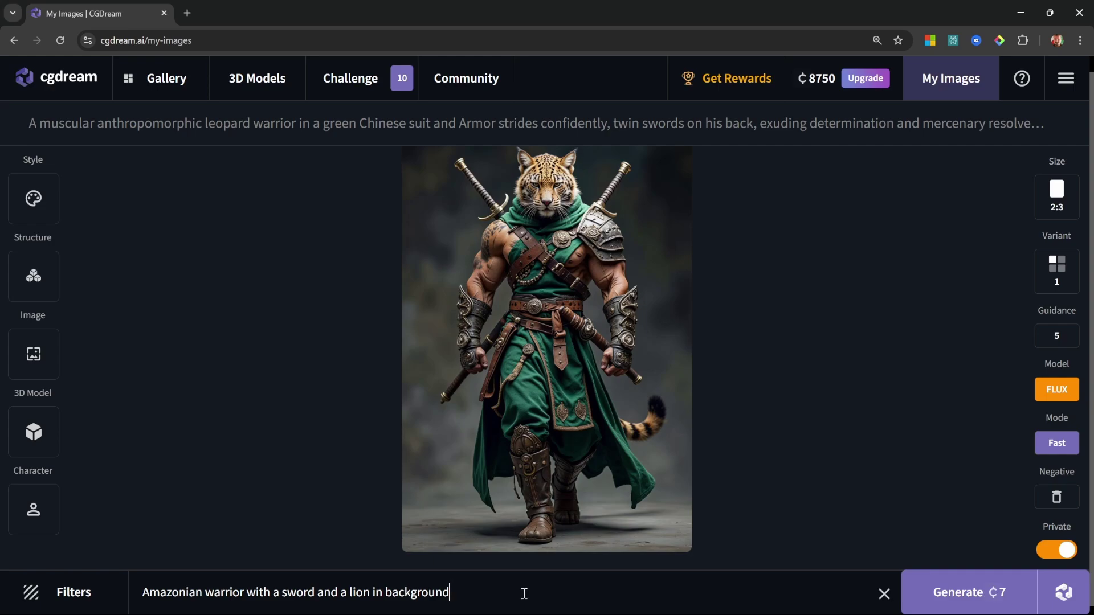
- Set 1:1 aspect ratio, two variations and Quality mode in the generation settings
{"action": "left_click", "coordinate": [1057, 193]}
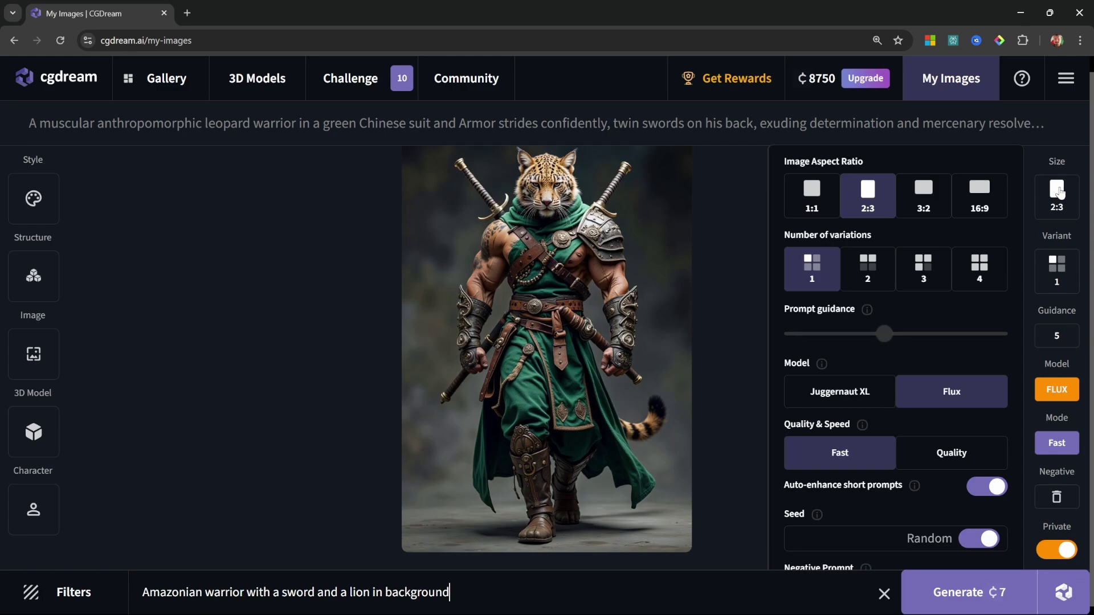
{"action": "left_click", "coordinate": [821, 199]}
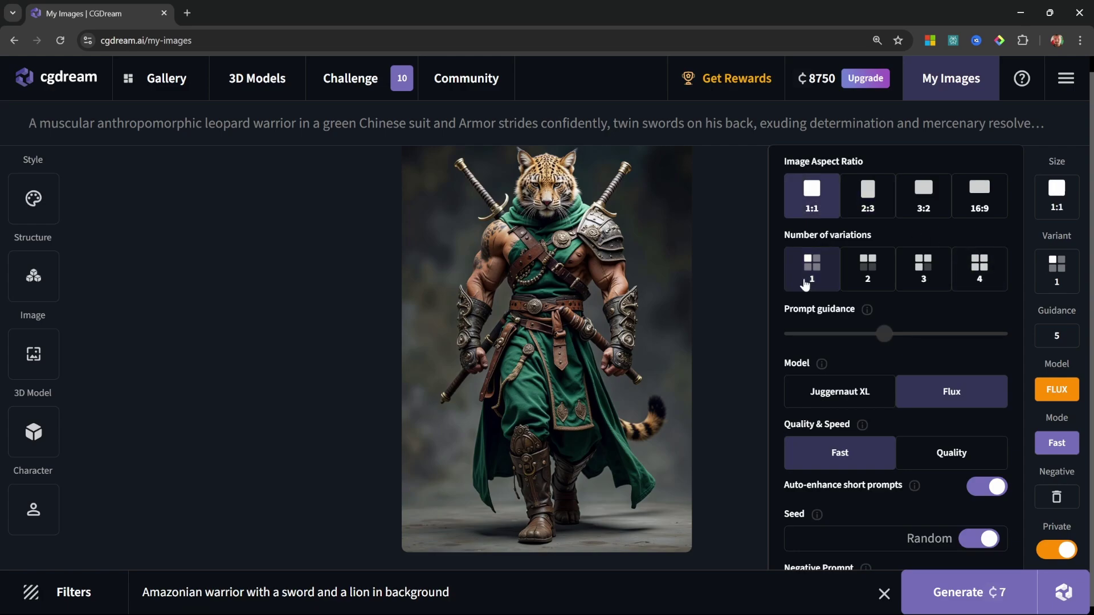
{"action": "left_click", "coordinate": [866, 275]}
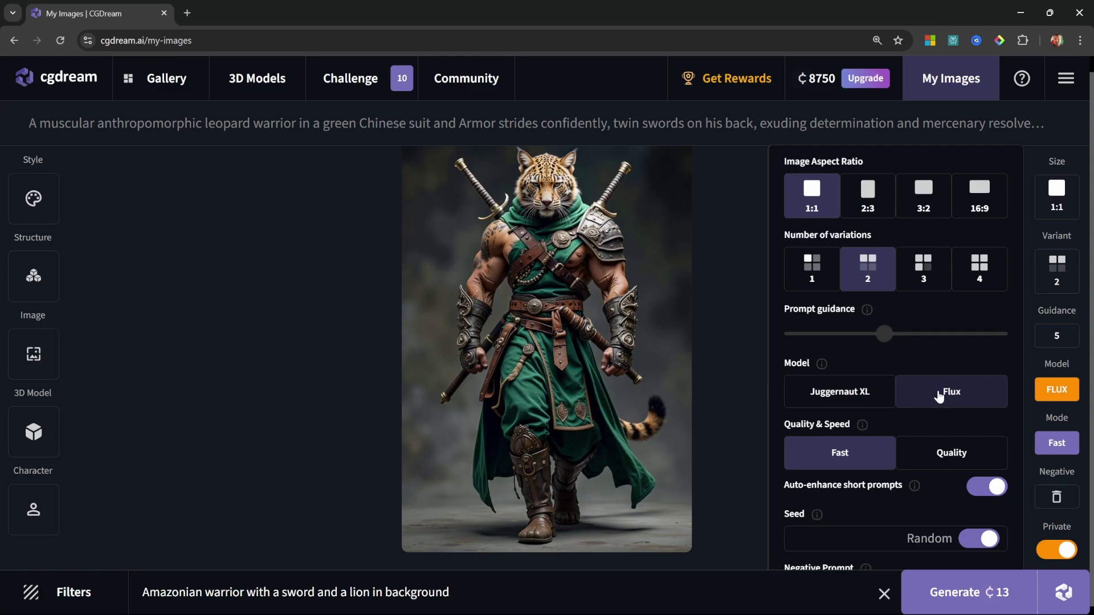
{"action": "left_click", "coordinate": [945, 454]}
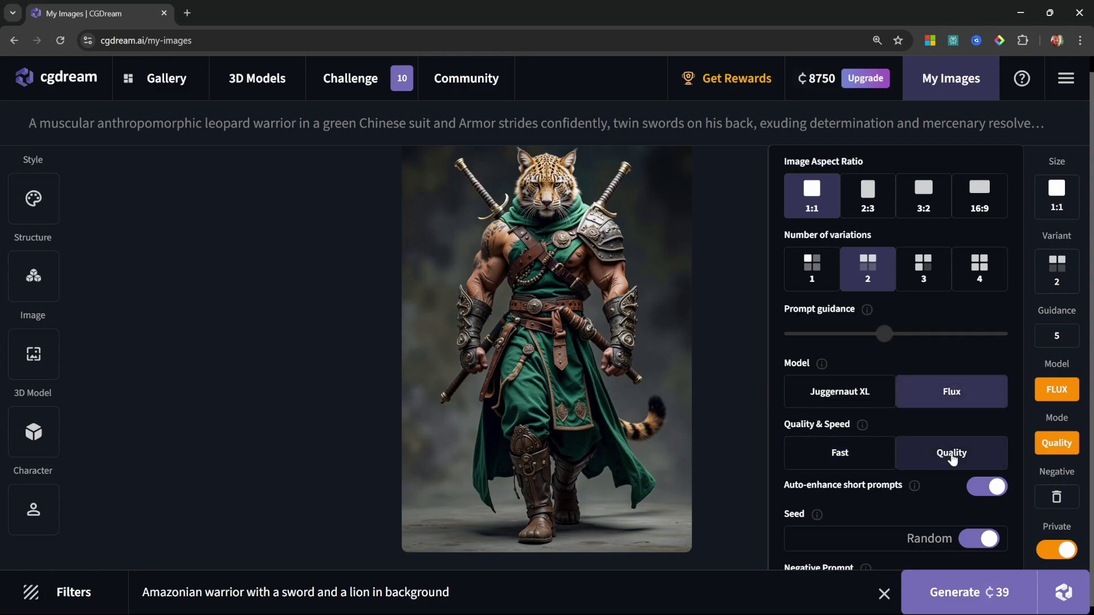
- Generate the Amazonian warrior images and bring up the filter library
{"action": "left_click", "coordinate": [973, 596]}
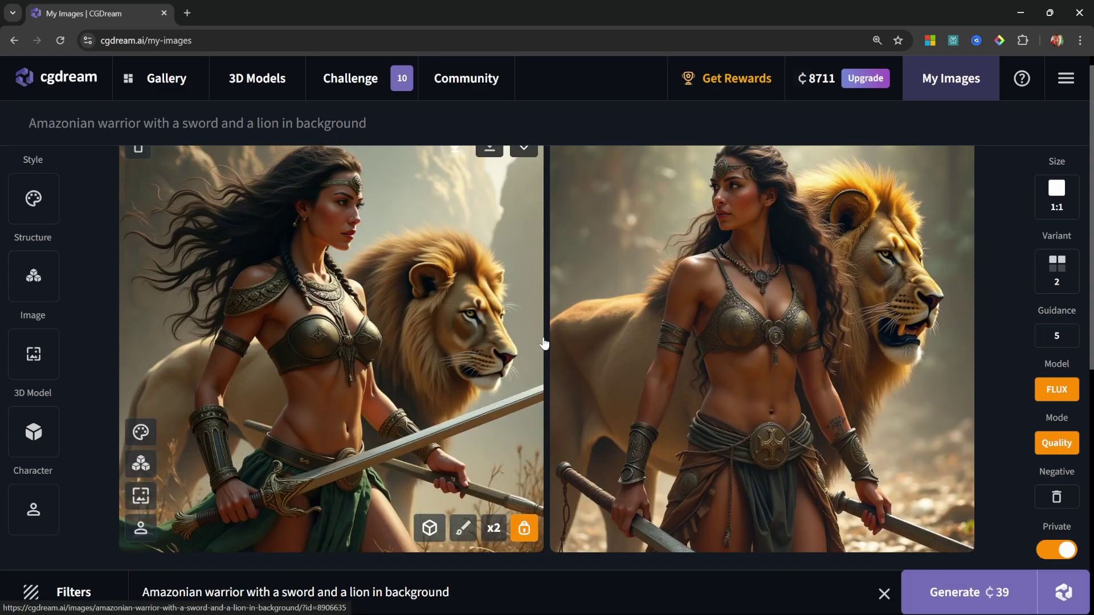
{"action": "left_click", "coordinate": [497, 592]}
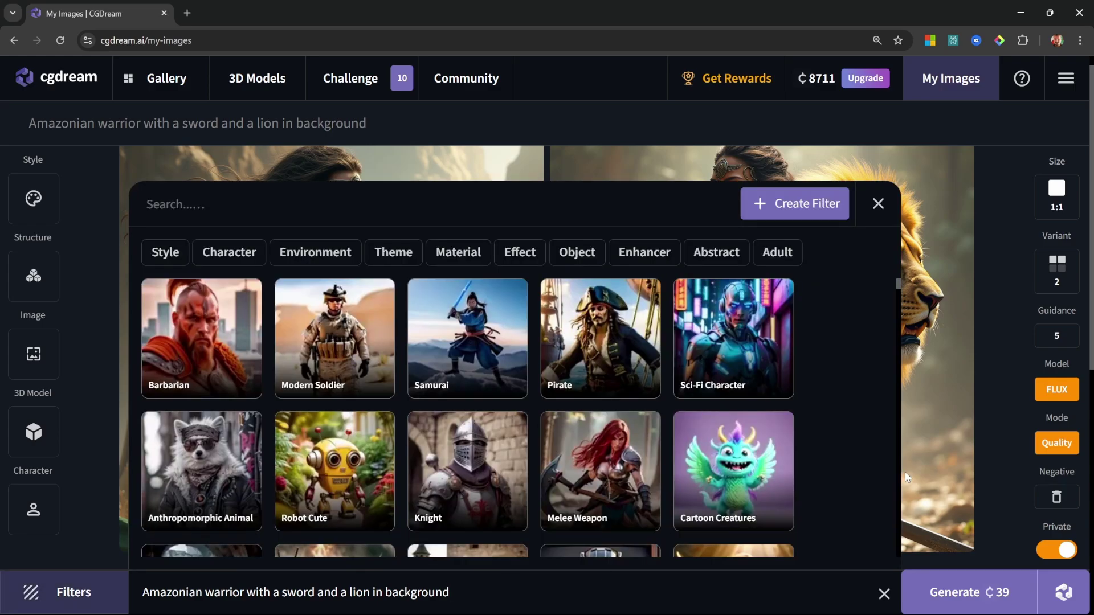
{"action": "left_click", "coordinate": [905, 477]}
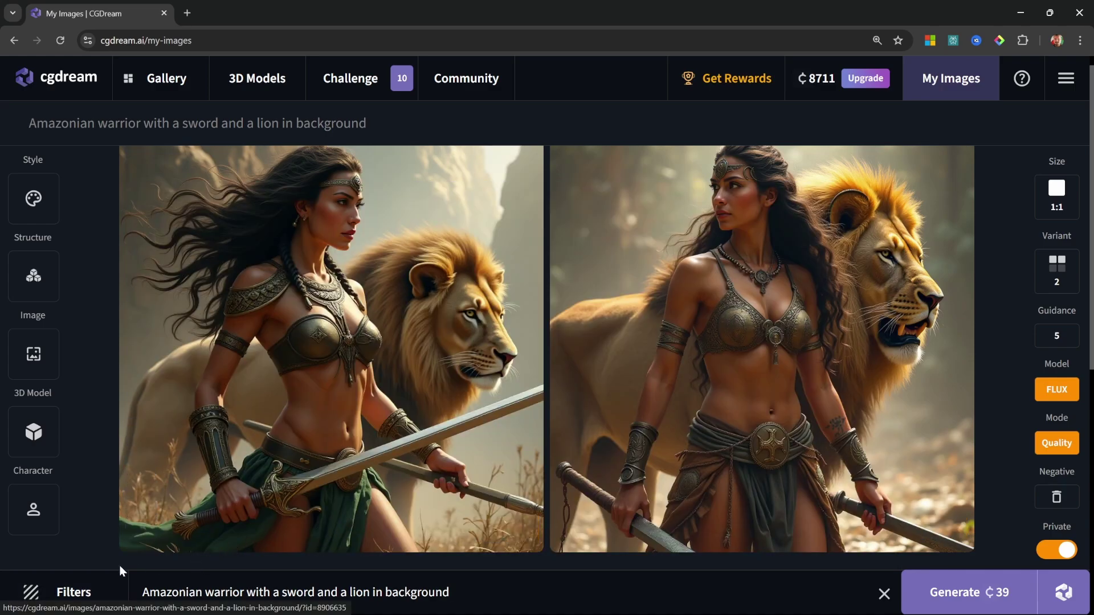
{"action": "left_click", "coordinate": [71, 592]}
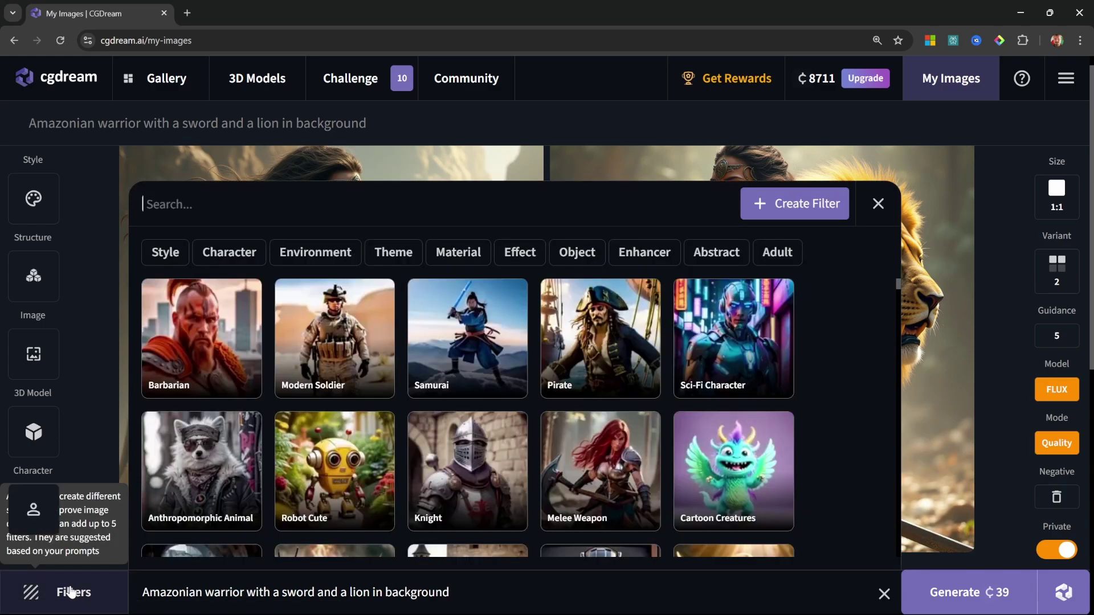
{"action": "mouse_move", "coordinate": [600, 339]}
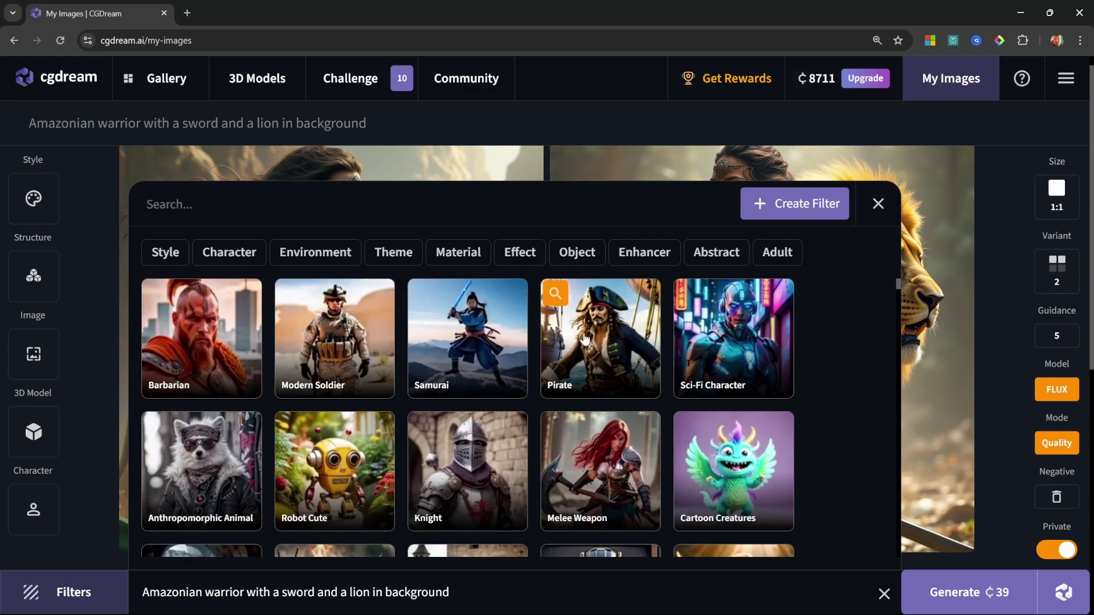
- Add the Barbarian, Melee Weapon and Battle Fantasy filters from the character category
{"action": "left_click", "coordinate": [210, 251]}
{"action": "left_click", "coordinate": [209, 210]}
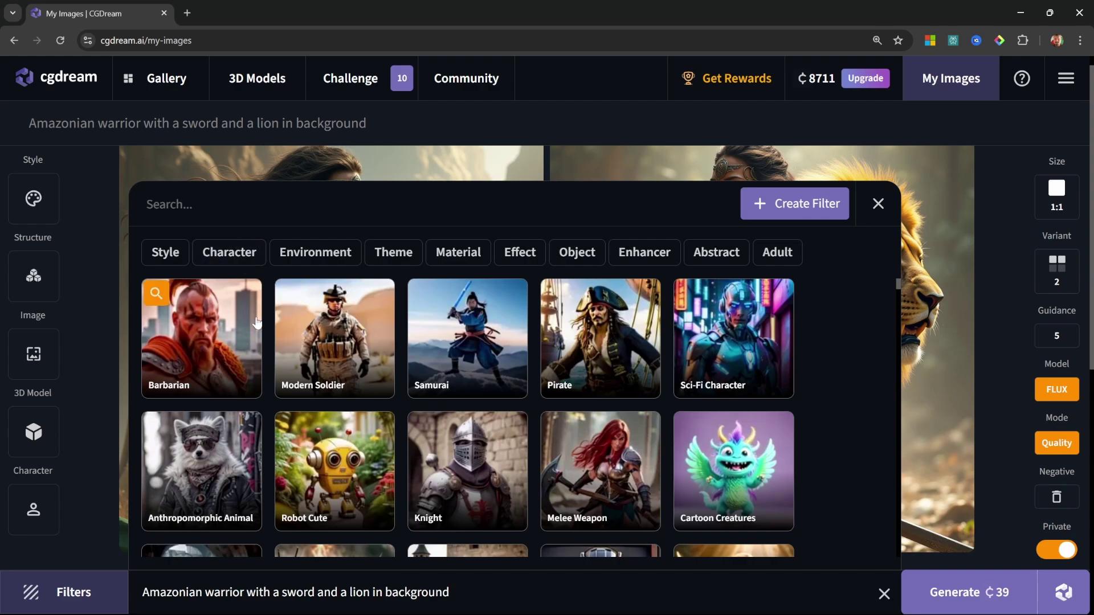
{"action": "left_click", "coordinate": [192, 342]}
{"action": "scroll", "coordinate": [193, 343], "scroll_direction": "down", "scroll_amount": 1}
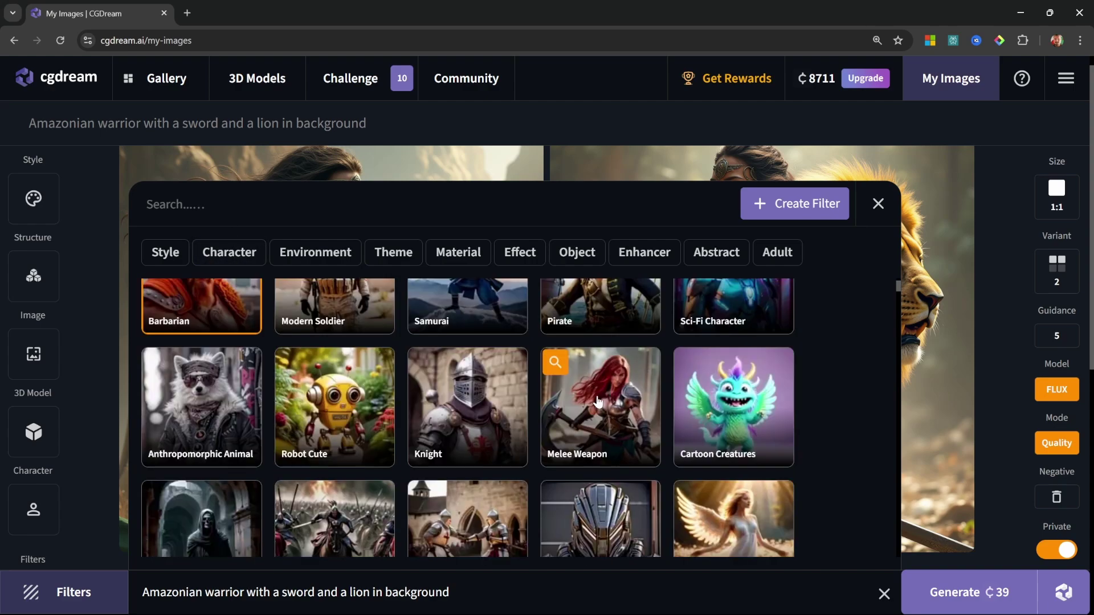
{"action": "left_click", "coordinate": [597, 418]}
{"action": "scroll", "coordinate": [597, 419], "scroll_direction": "down", "scroll_amount": 2}
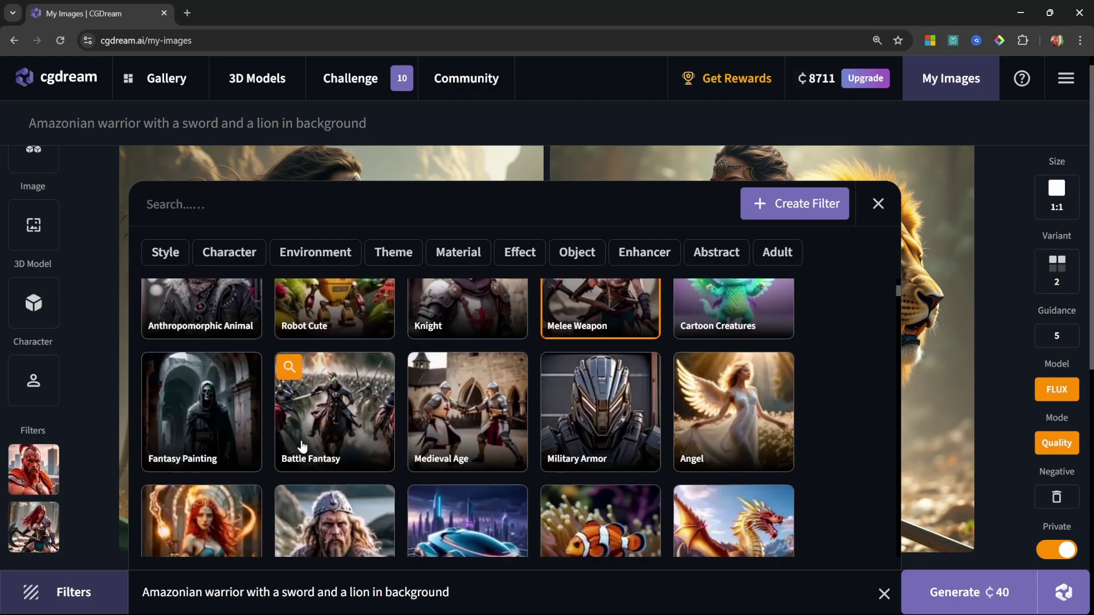
{"action": "left_click", "coordinate": [342, 442]}
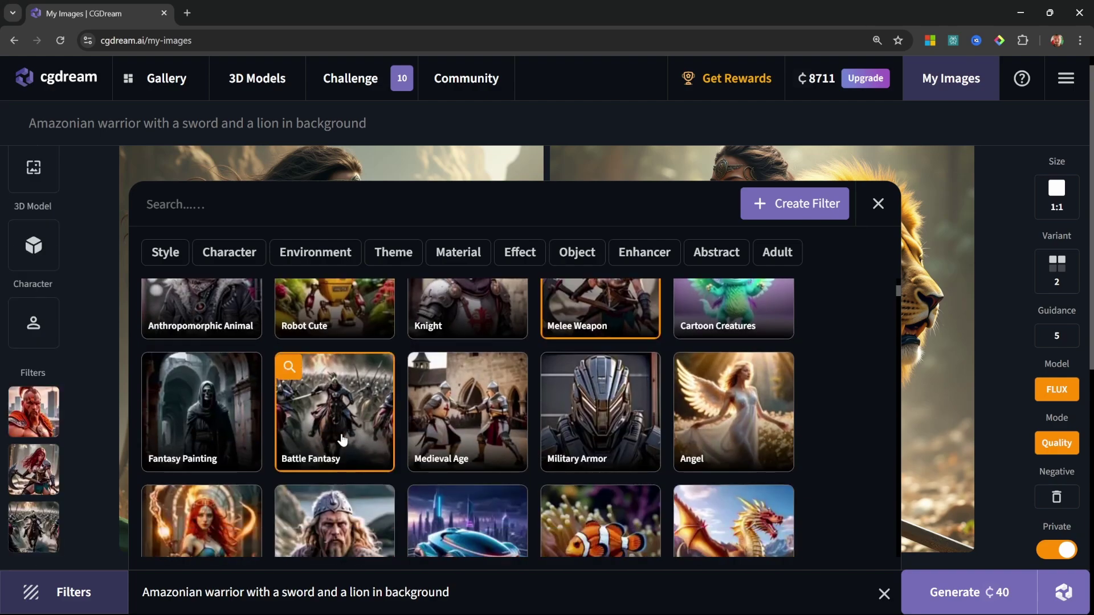
{"action": "mouse_move", "coordinate": [33, 471]}
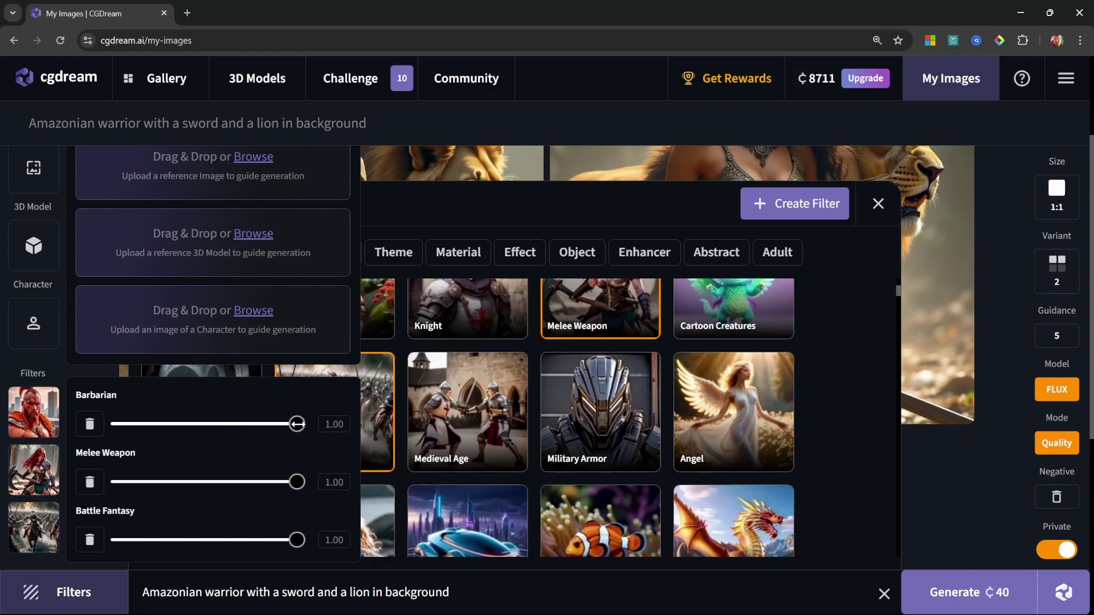
- Adjust the Barbarian filter strength slider and close the filter picker
{"action": "left_click_drag", "start_coordinate": [296, 424], "coordinate": [178, 433]}
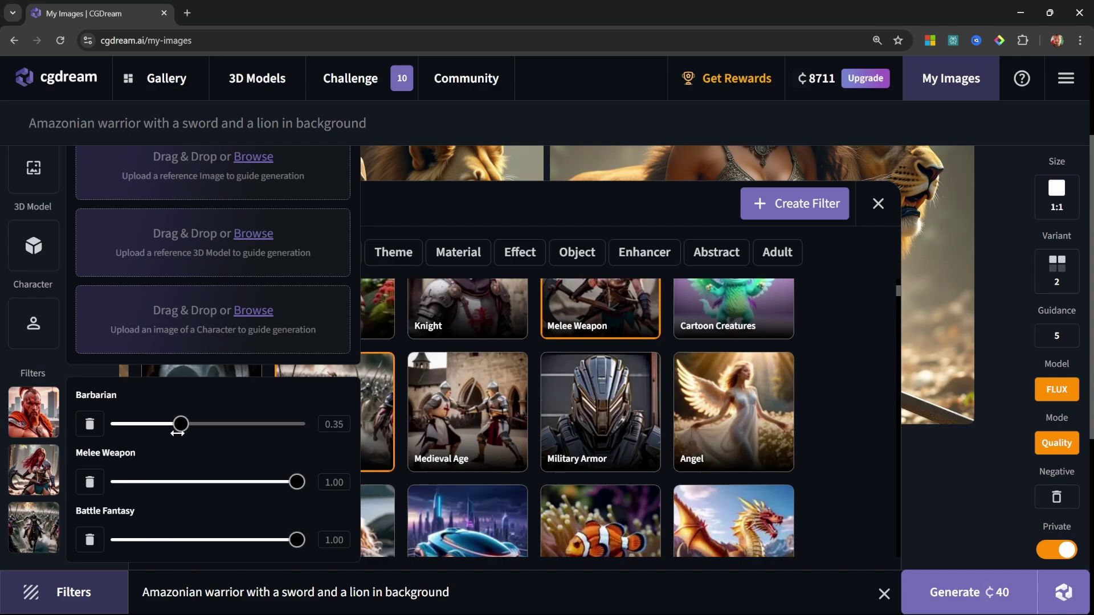
{"action": "left_click_drag", "start_coordinate": [178, 433], "coordinate": [320, 423]}
{"action": "left_click", "coordinate": [879, 205]}
{"action": "mouse_move", "coordinate": [1056, 193]}
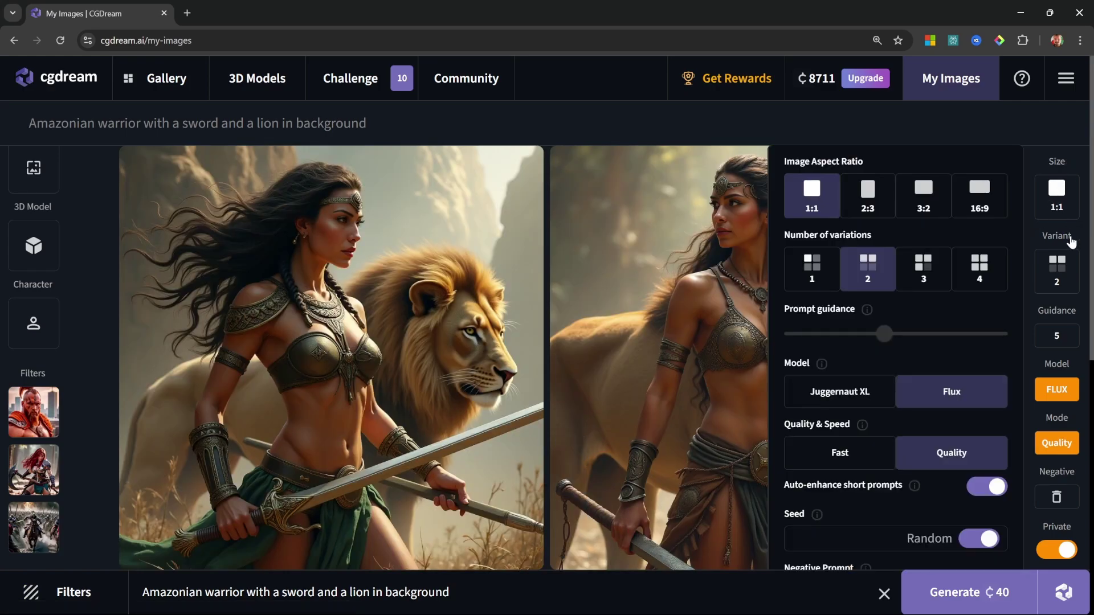
- Generate a single warrior-and-lion variation and view the newest image's details
{"action": "left_click", "coordinate": [809, 270]}
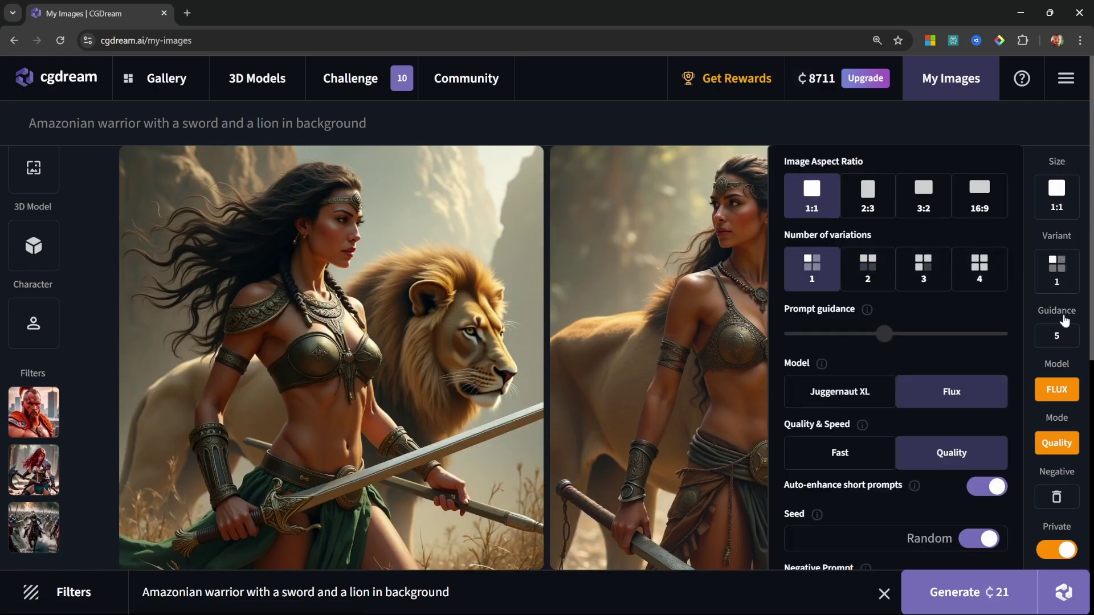
{"action": "left_click", "coordinate": [975, 601]}
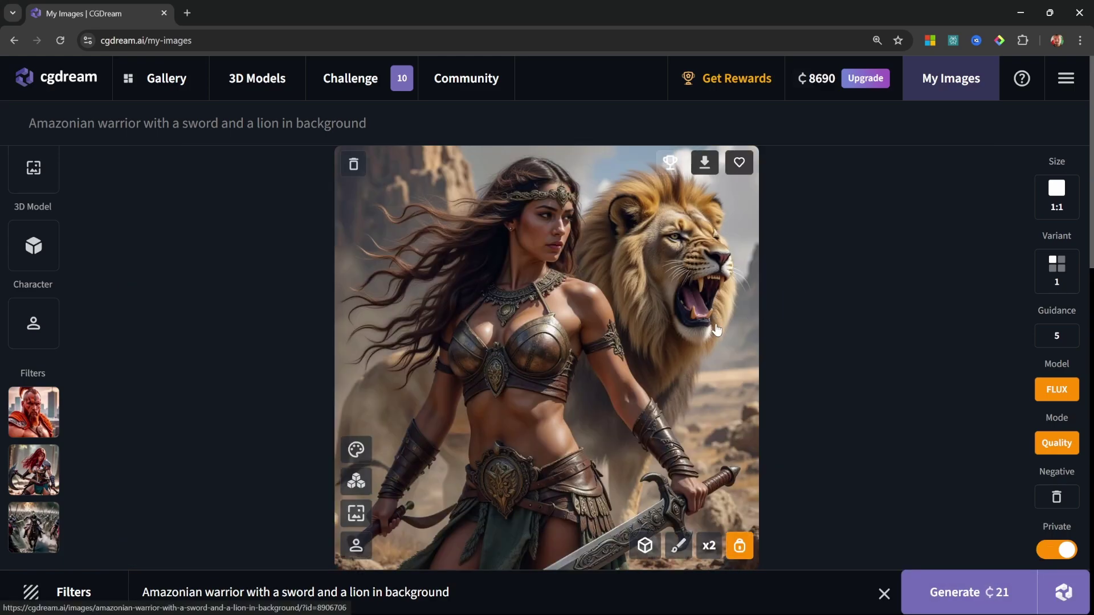
{"action": "scroll", "coordinate": [765, 307], "scroll_direction": "down", "scroll_amount": 5}
{"action": "scroll", "coordinate": [755, 389], "scroll_direction": "up", "scroll_amount": 3}
{"action": "left_click", "coordinate": [755, 388]}
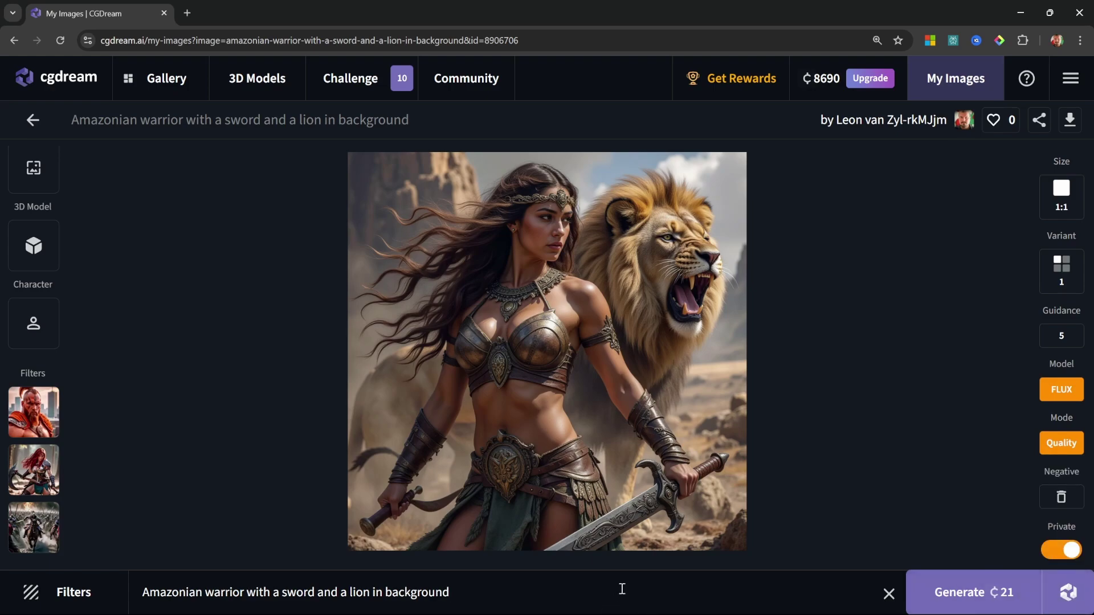
- Enrich the warrior prompt with DreamUp into a barbarian battle-scene description and review it
{"action": "left_click", "coordinate": [1068, 592]}
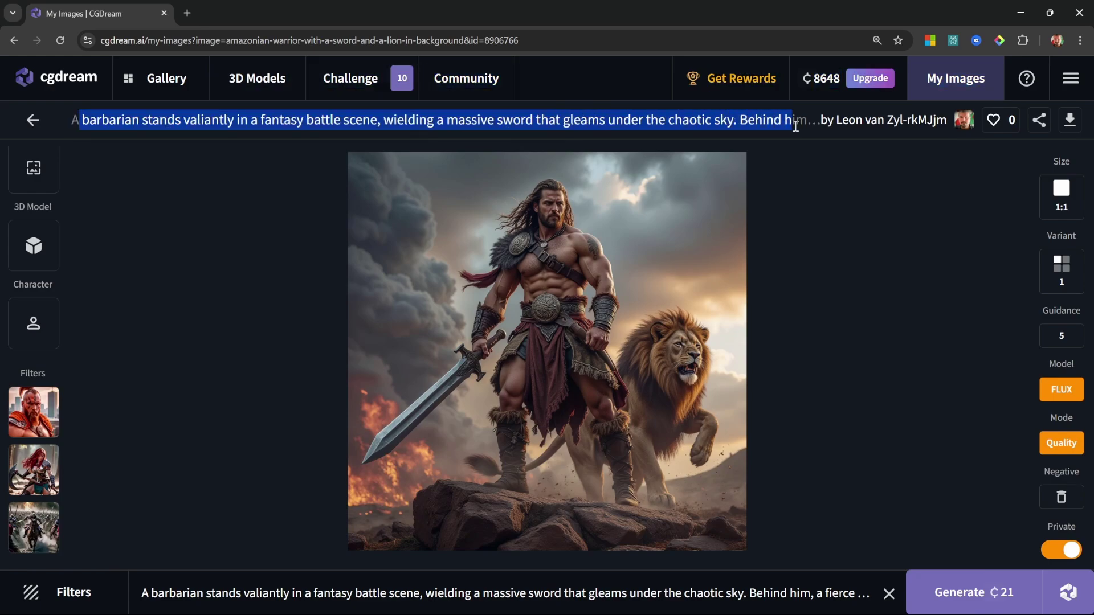
{"action": "left_click_drag", "start_coordinate": [79, 121], "coordinate": [884, 134]}
{"action": "left_click", "coordinate": [623, 118]}
{"action": "mouse_move", "coordinate": [547, 350]}
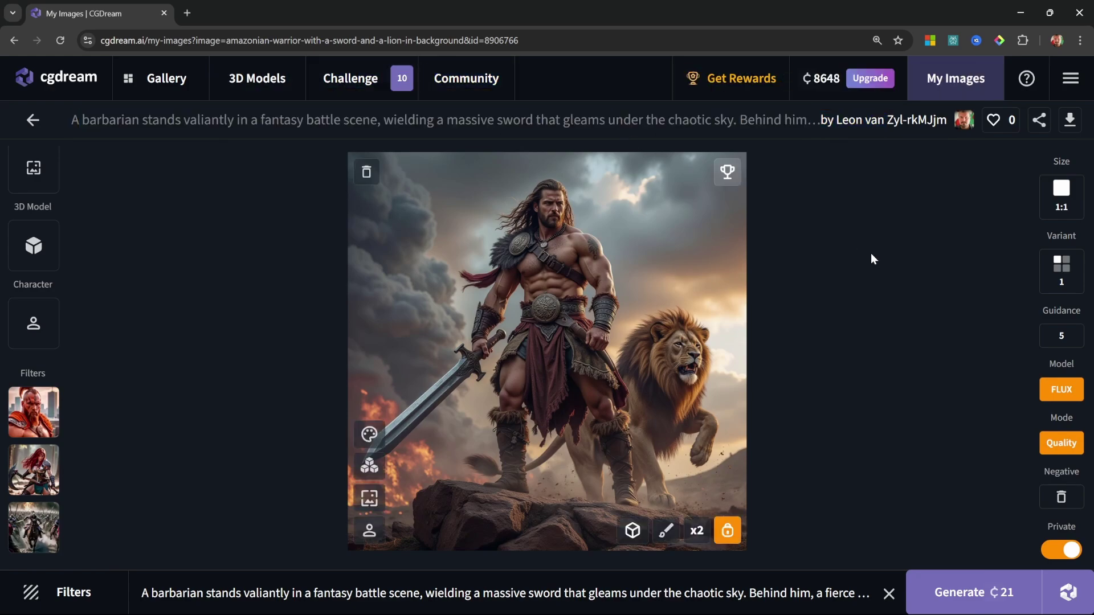
- Prefix the Amazonian warrior prompt with 'Female', generate it, and view the new image
{"action": "left_click", "coordinate": [279, 423]}
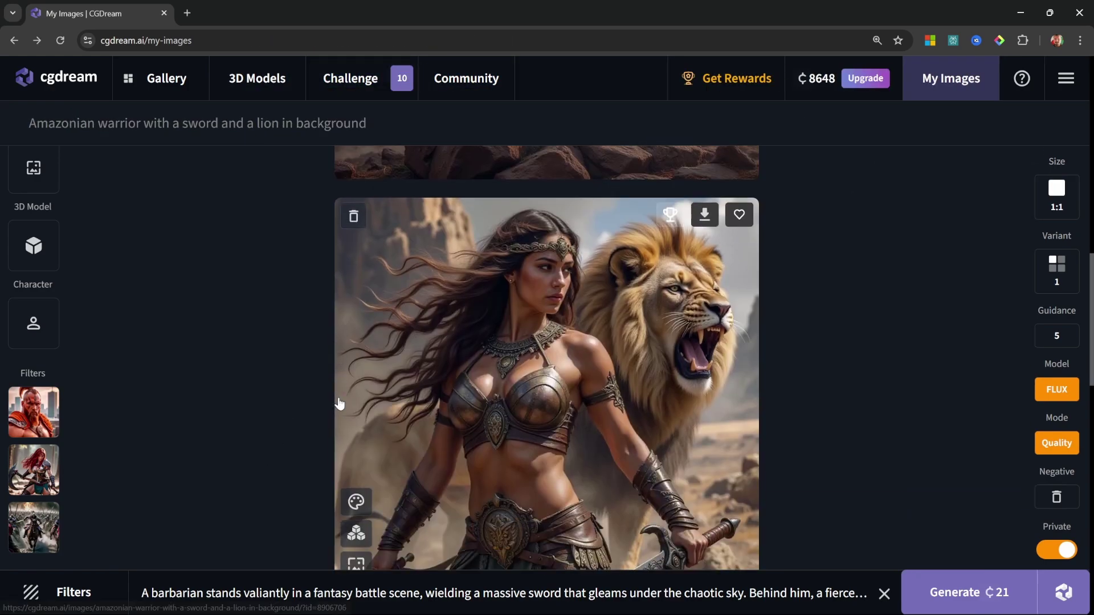
{"action": "left_click", "coordinate": [494, 370]}
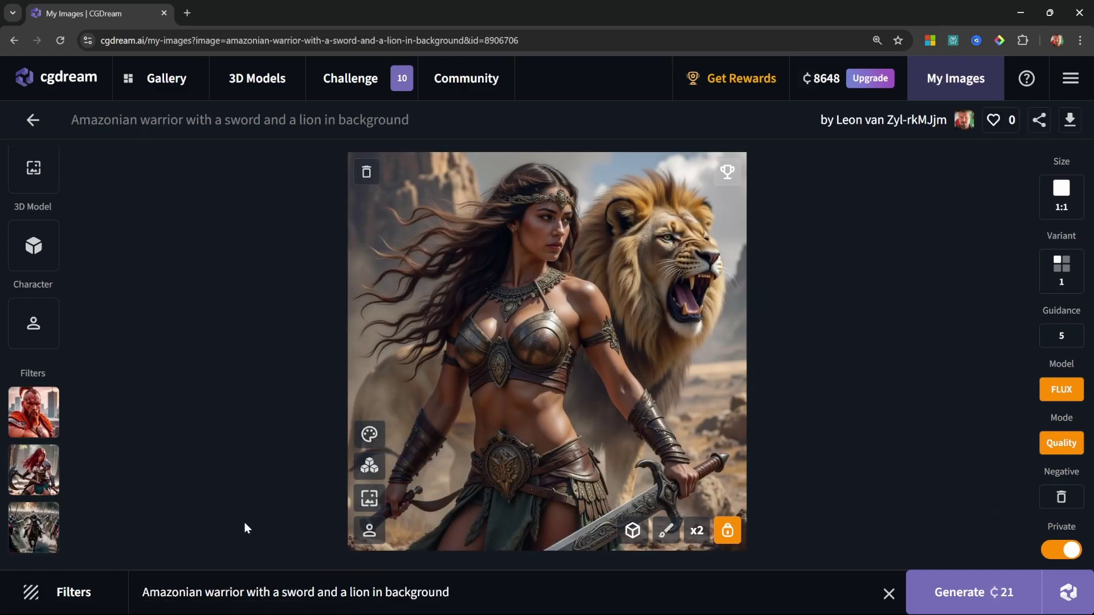
{"action": "left_click", "coordinate": [143, 593]}
{"action": "type", "text": "Fema"}
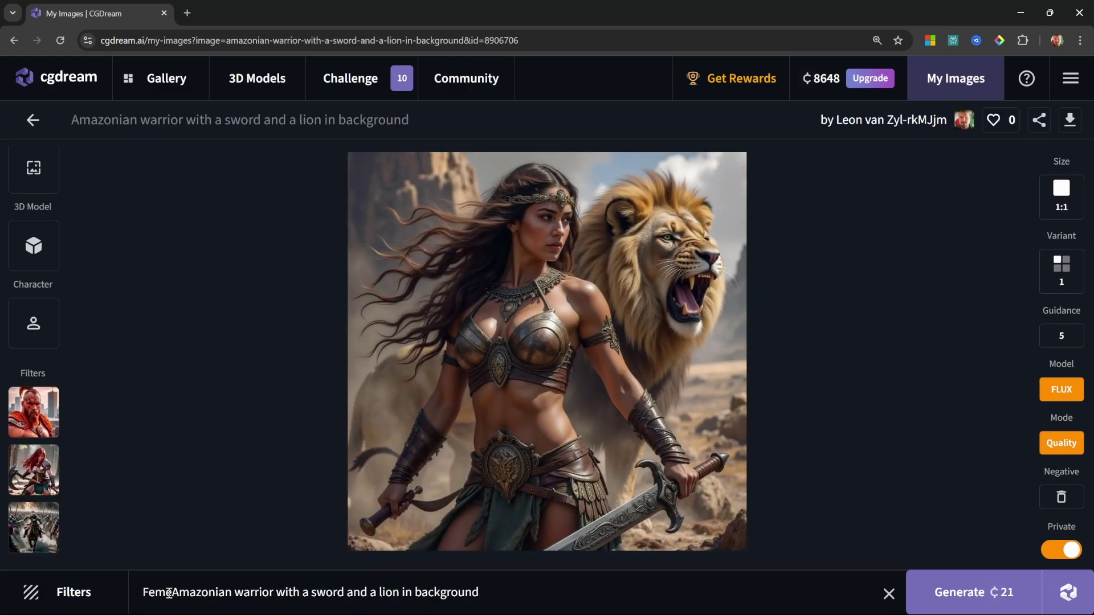
{"action": "type", "text": "le"}
{"action": "left_click", "coordinate": [709, 586]}
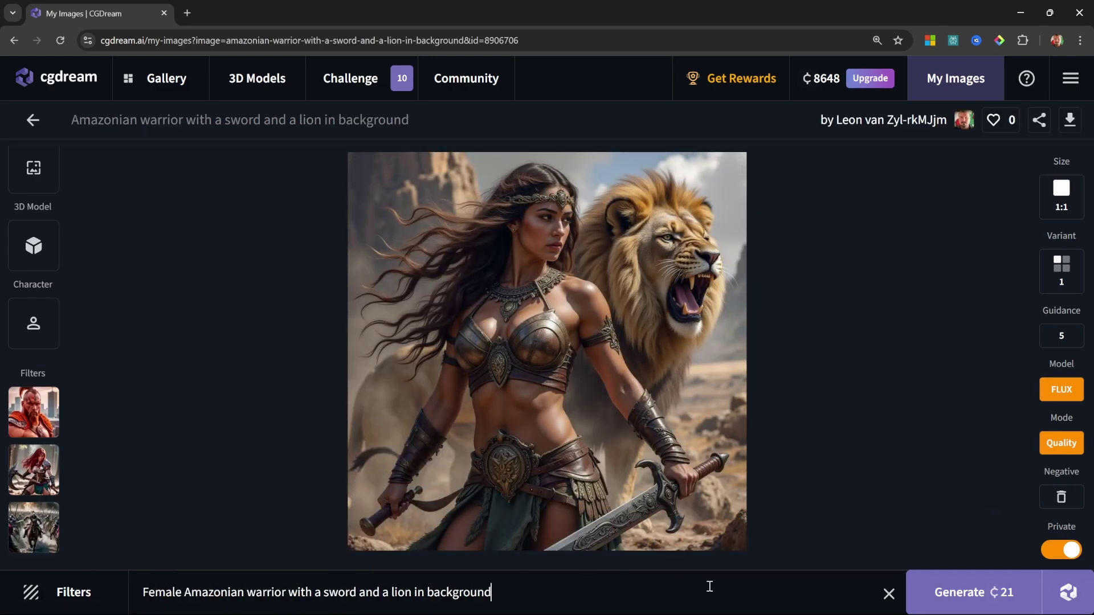
{"action": "left_click", "coordinate": [1067, 593]}
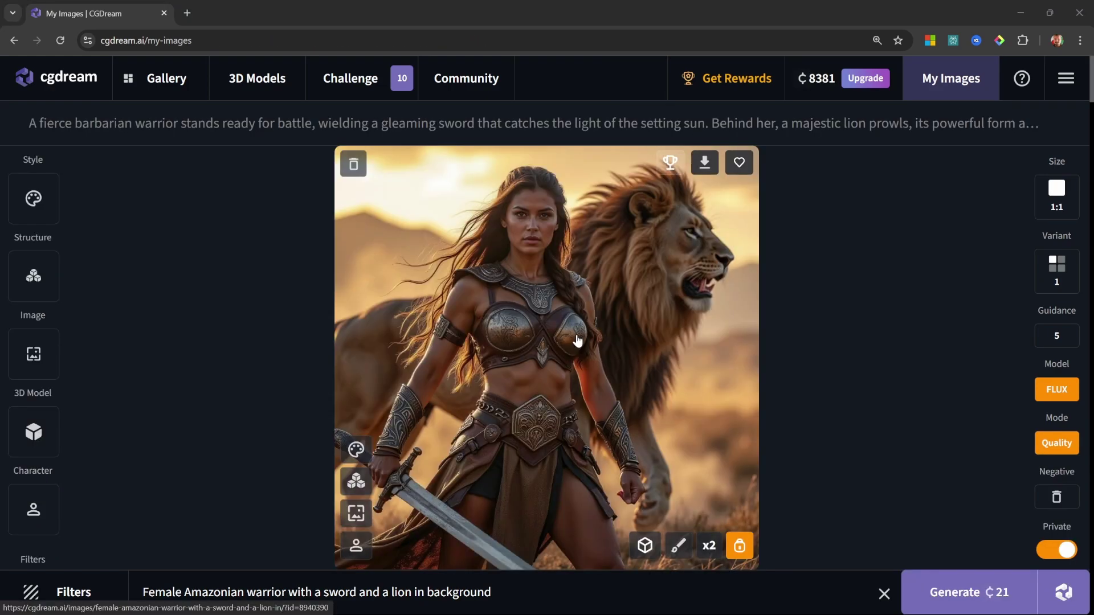
{"action": "left_click", "coordinate": [576, 340]}
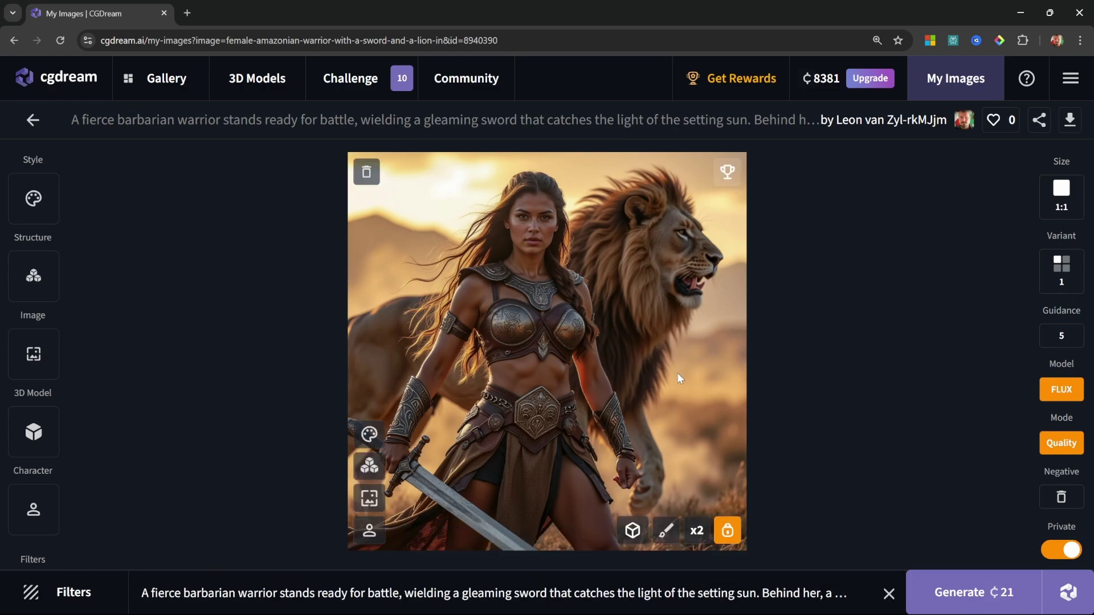
- Upscale the female warrior image x2 and toggle between upscaled and original to compare
{"action": "left_click", "coordinate": [556, 287]}
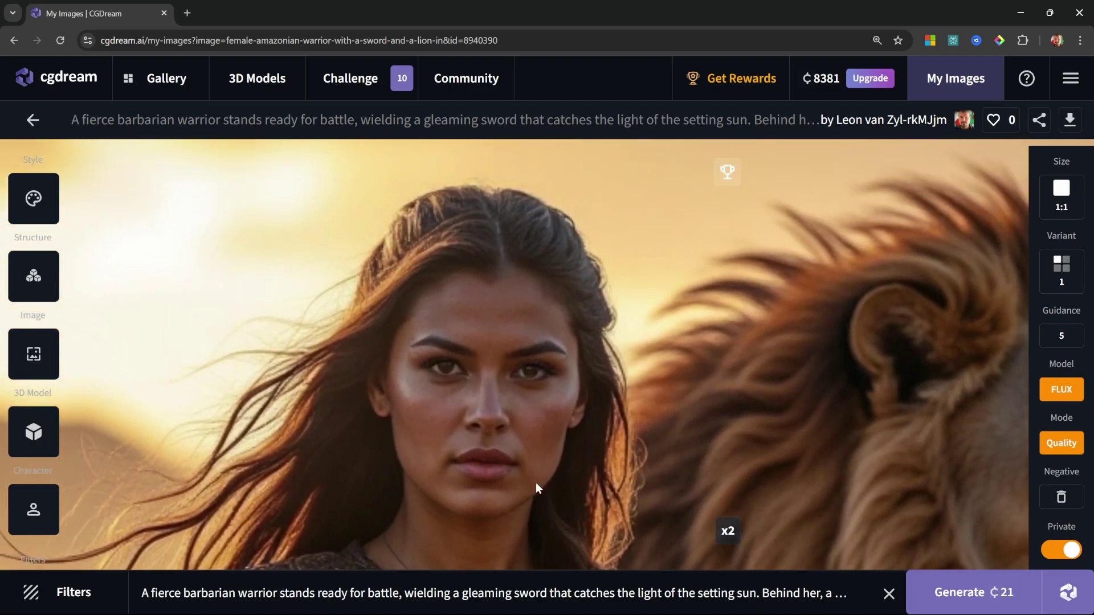
{"action": "left_click", "coordinate": [726, 531]}
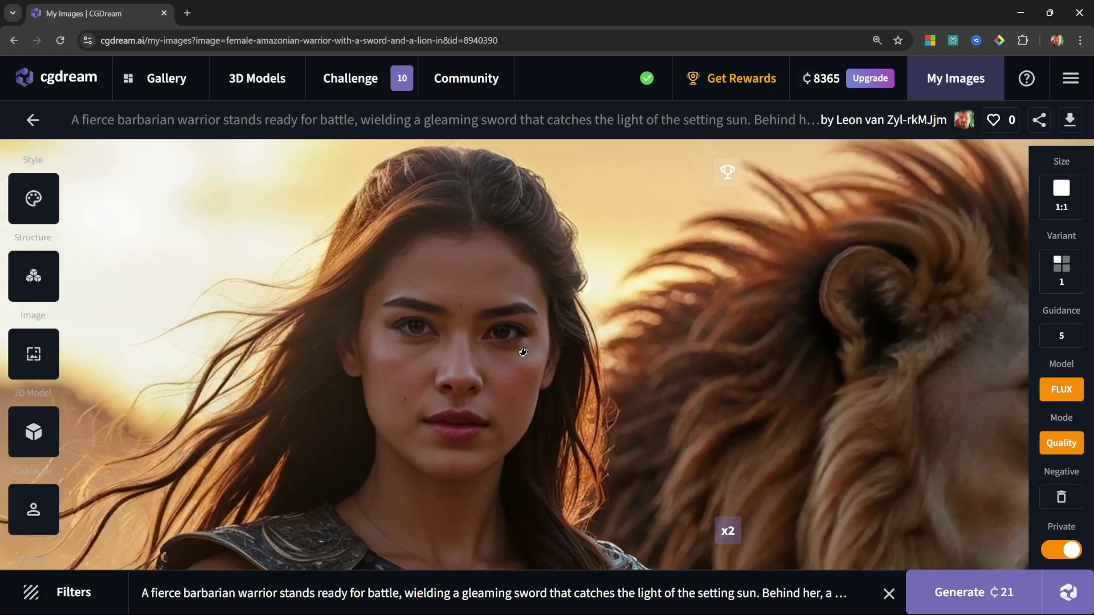
{"action": "left_click_drag", "start_coordinate": [523, 352], "coordinate": [523, 345]}
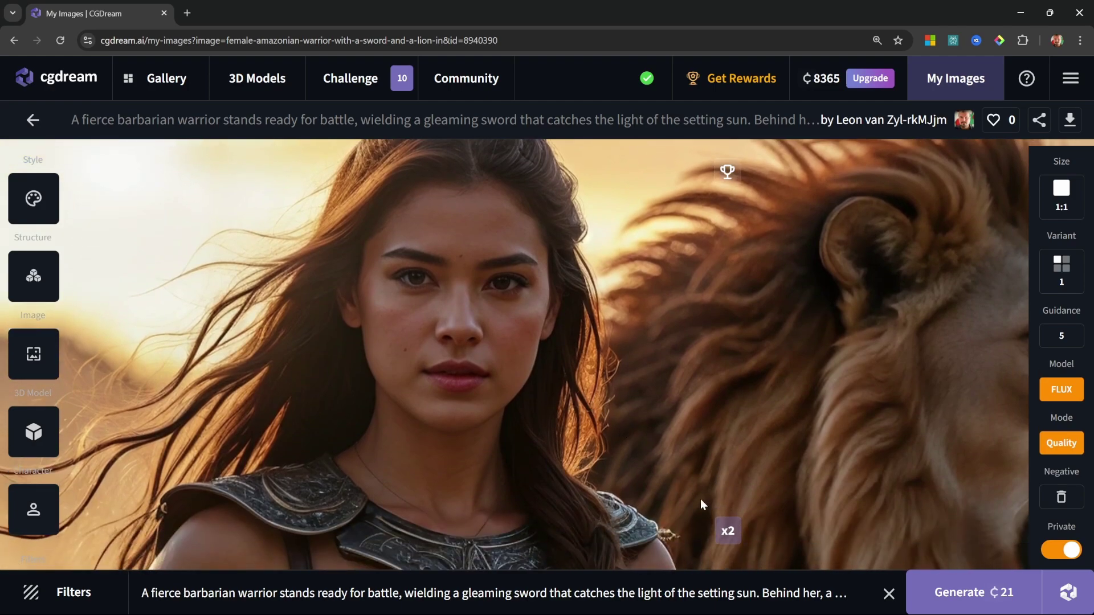
{"action": "left_click", "coordinate": [727, 531]}
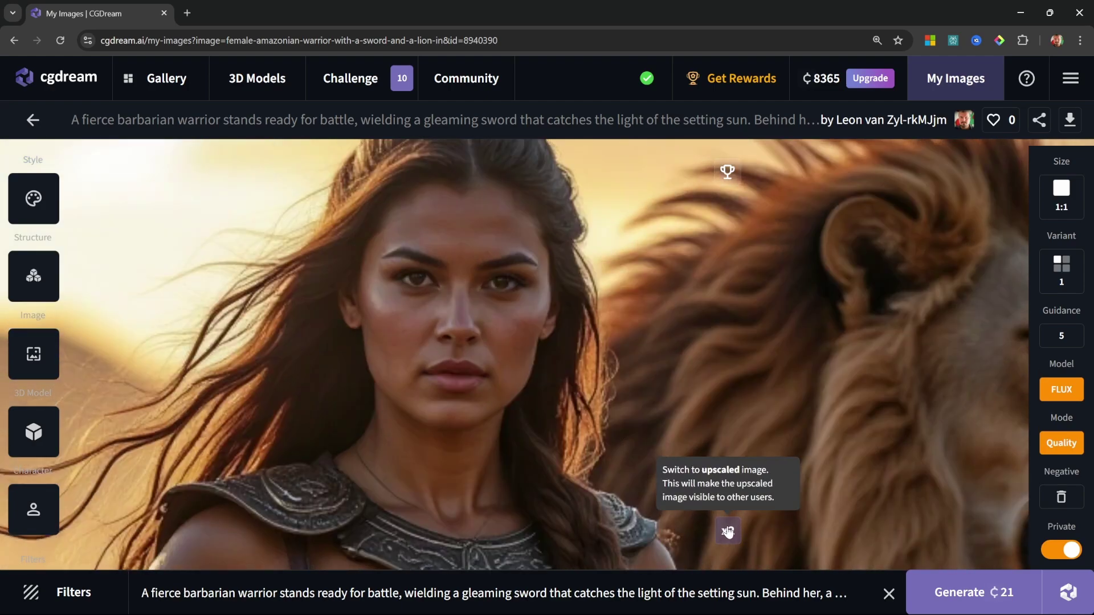
{"action": "left_click", "coordinate": [727, 532]}
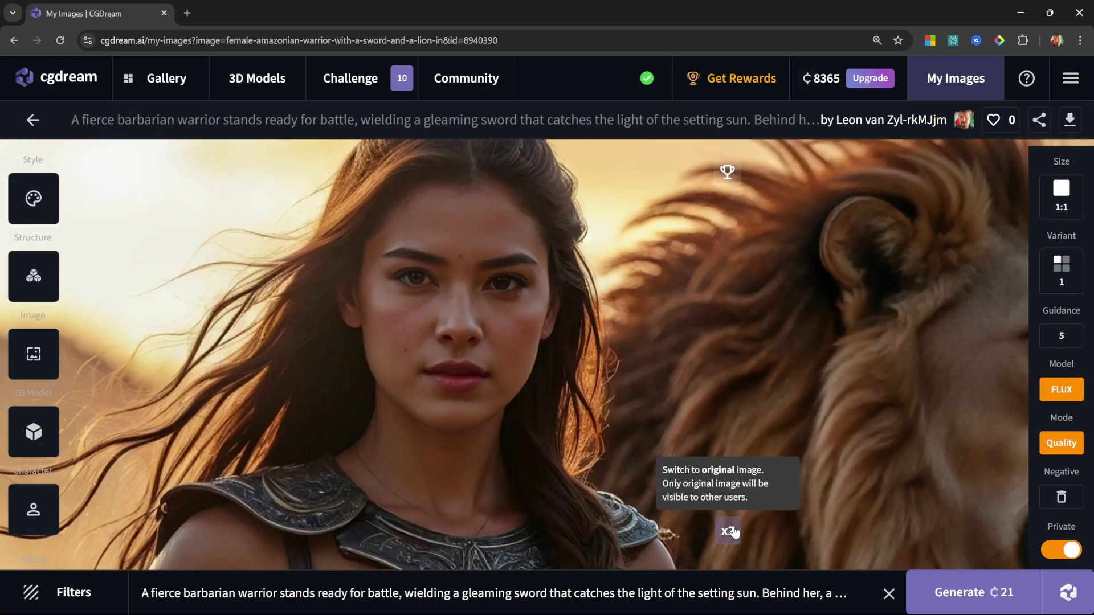
{"action": "left_click", "coordinate": [731, 533]}
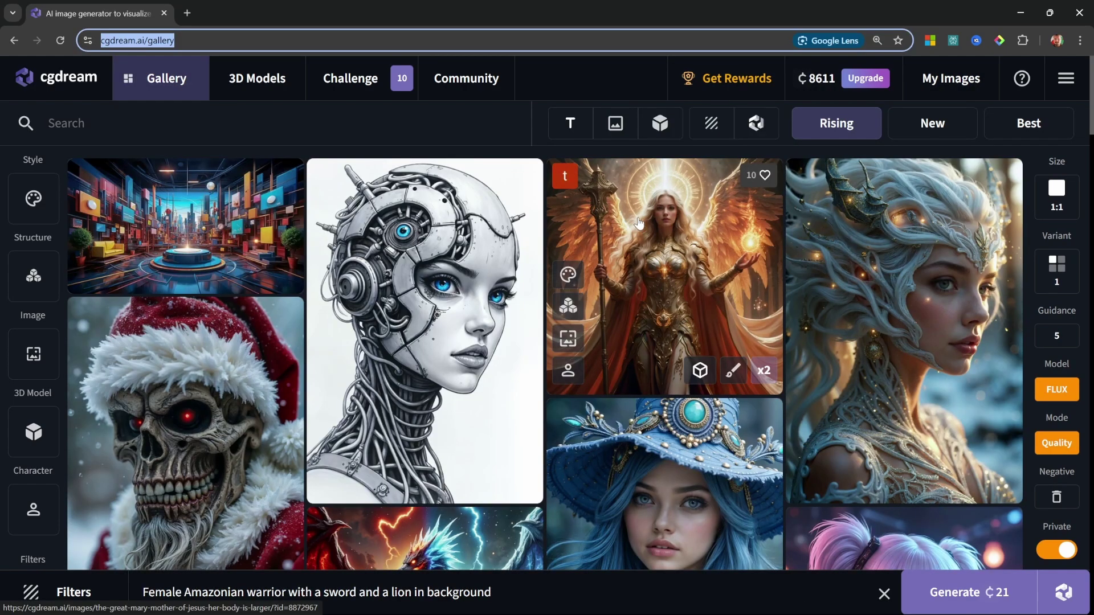
{"action": "scroll", "coordinate": [637, 224], "scroll_direction": "down", "scroll_amount": 5}
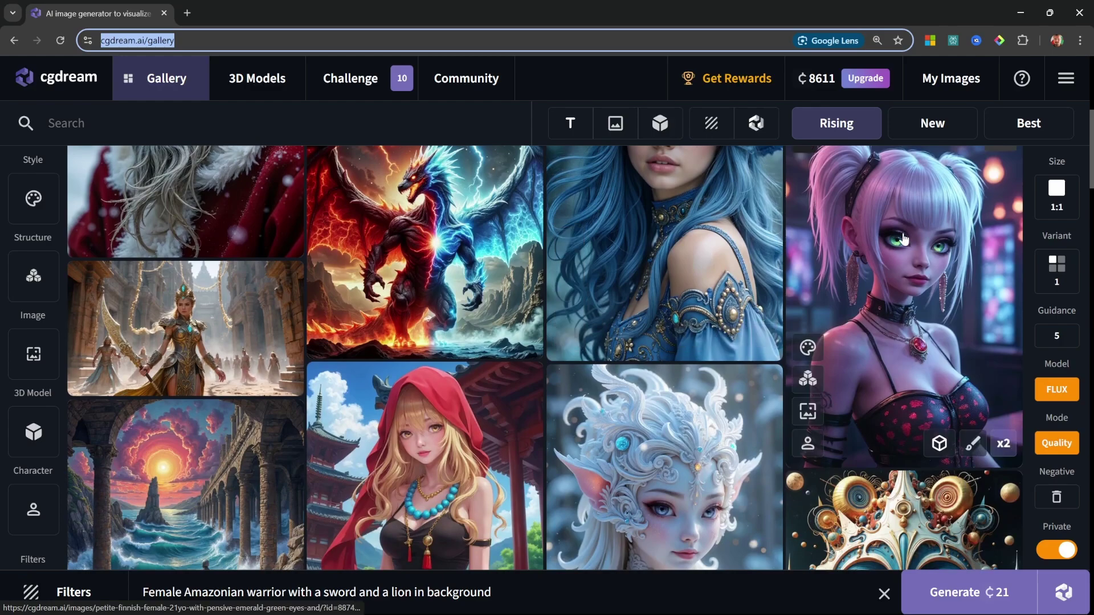
- Download the pink-haired gallery image and drop its character reference plus Led, Cyberpunk and other filters
{"action": "left_click", "coordinate": [903, 238]}
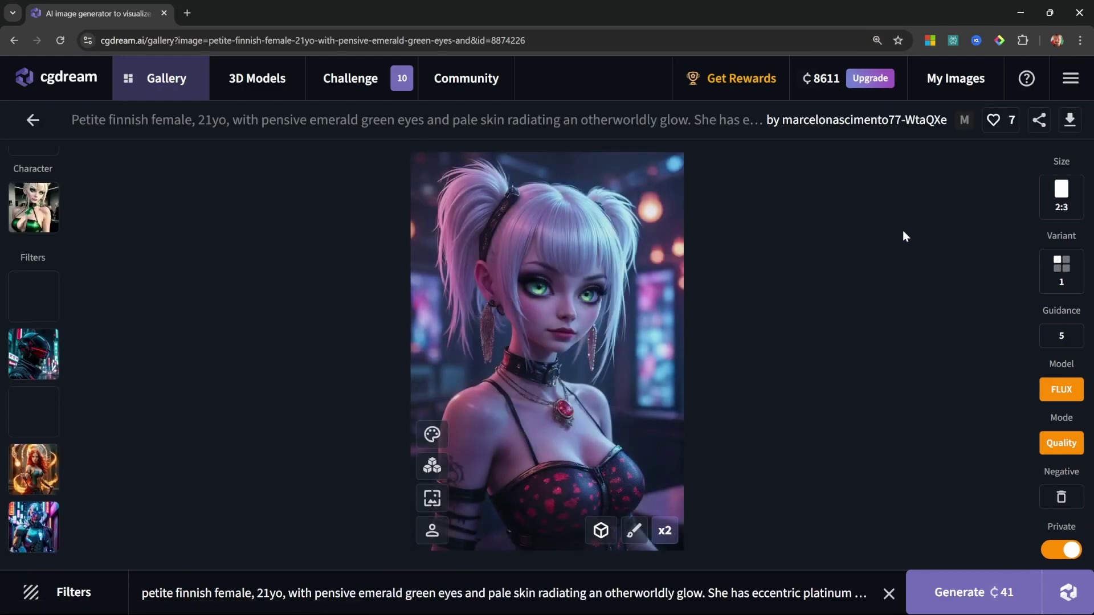
{"action": "left_click", "coordinate": [1072, 126]}
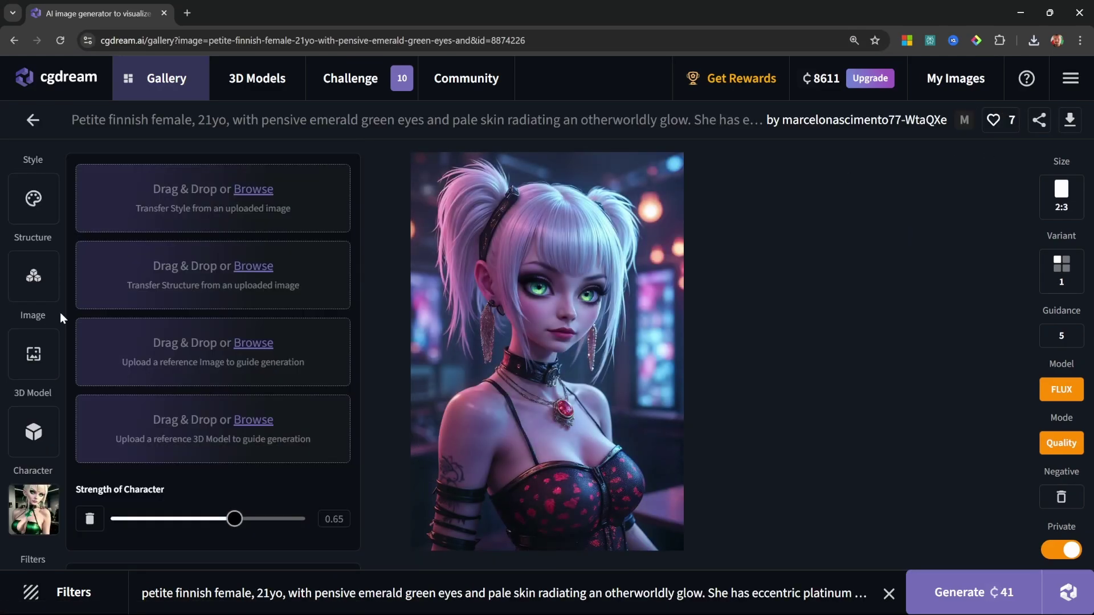
{"action": "scroll", "coordinate": [60, 310], "scroll_direction": "down", "scroll_amount": 2}
{"action": "scroll", "coordinate": [60, 315], "scroll_direction": "down", "scroll_amount": 1}
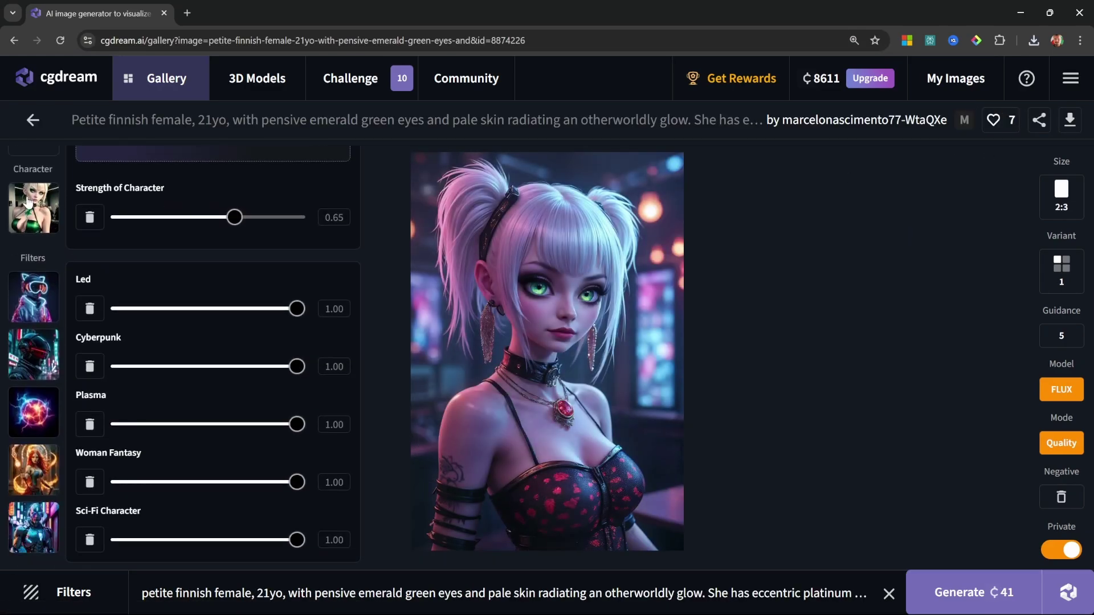
{"action": "left_click", "coordinate": [89, 217]}
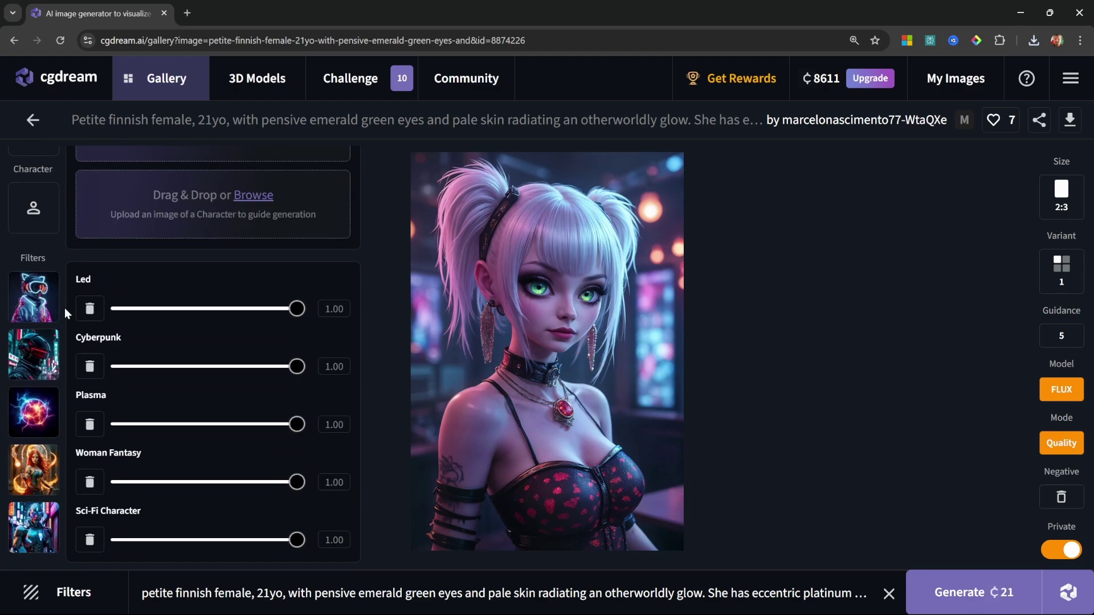
{"action": "left_click", "coordinate": [87, 309]}
{"action": "left_click", "coordinate": [91, 371]}
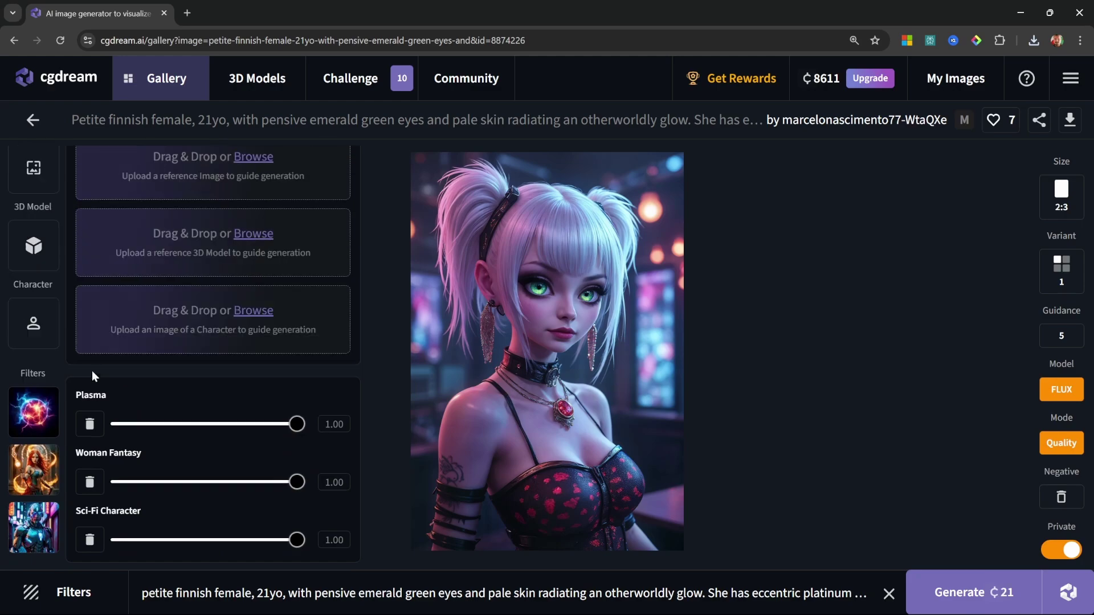
{"action": "left_click", "coordinate": [90, 424]}
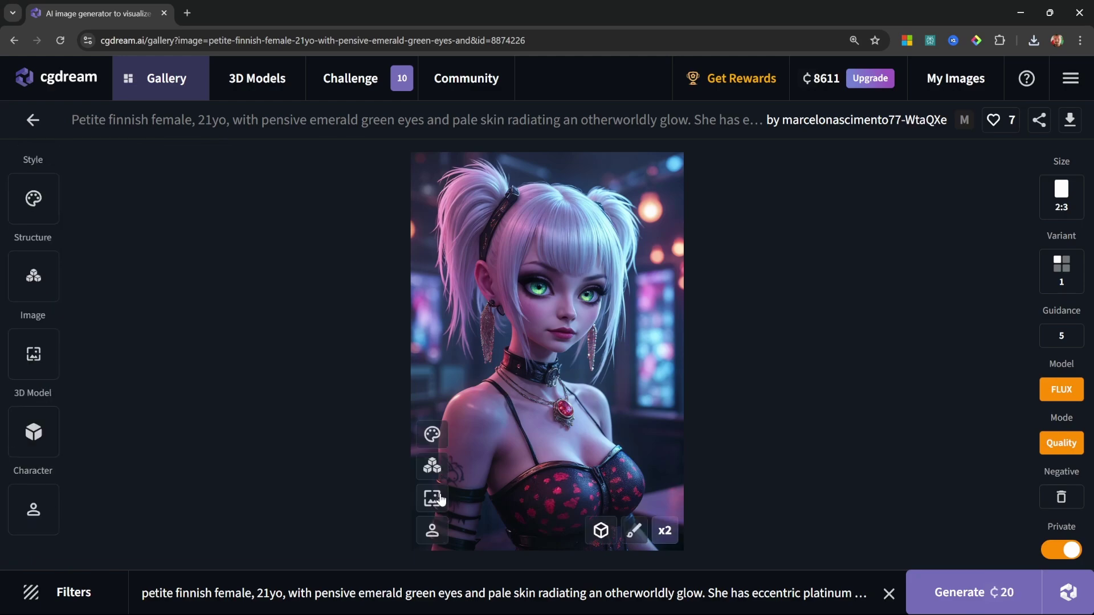
- Replace the loaded prompt with 'man in business attire'
{"action": "left_click", "coordinate": [484, 573]}
{"action": "key", "text": "ctrl+a"}
{"action": "key", "text": "BackSpace"}
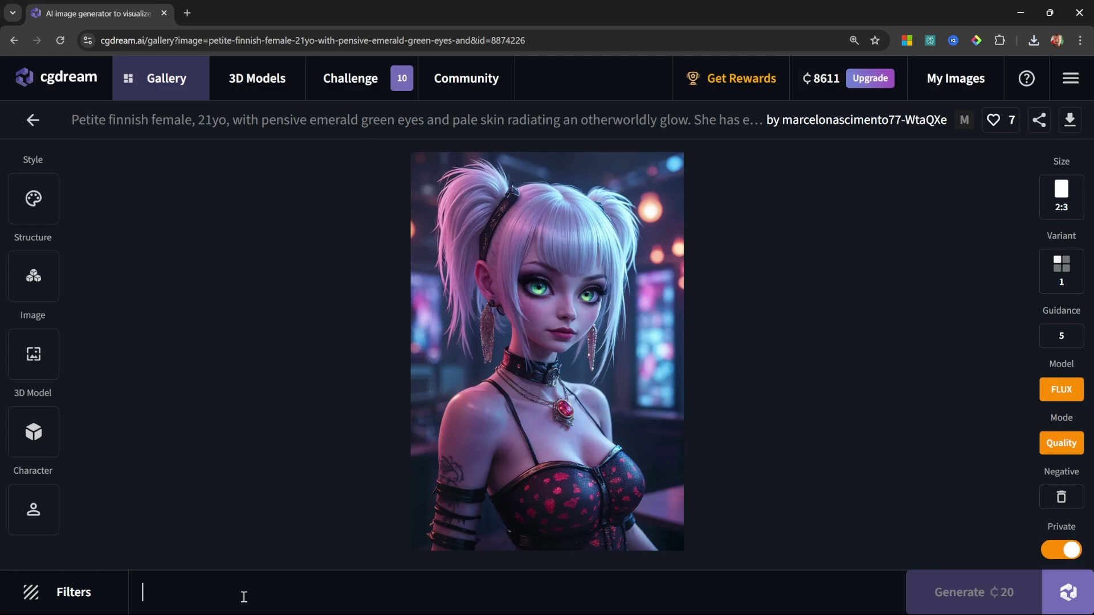
{"action": "type", "text": "man in business attire"}
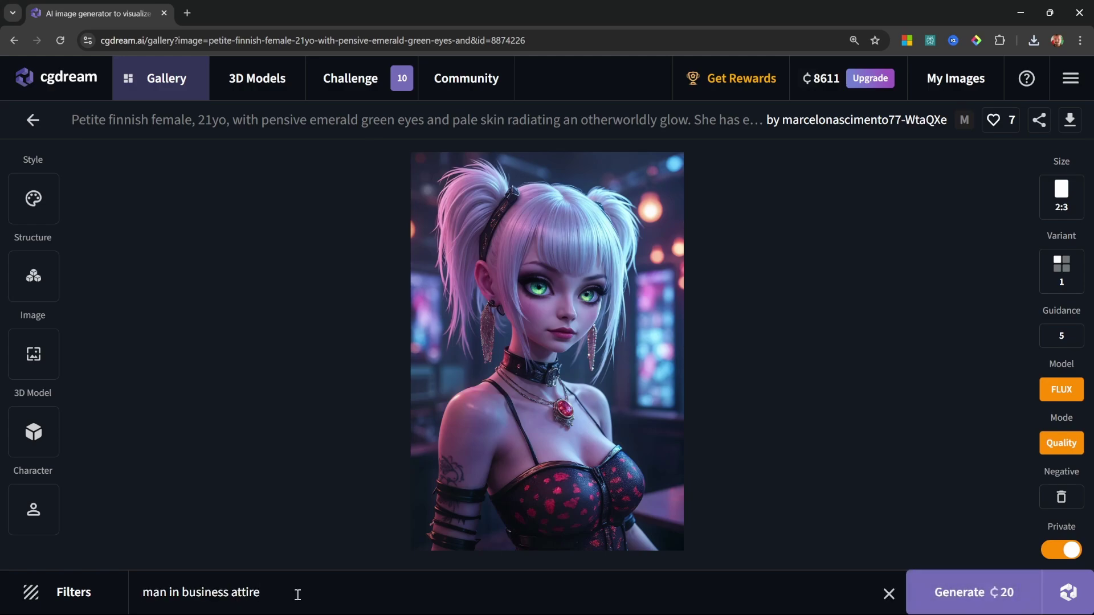
{"action": "left_click_drag", "start_coordinate": [308, 593], "coordinate": [152, 589]}
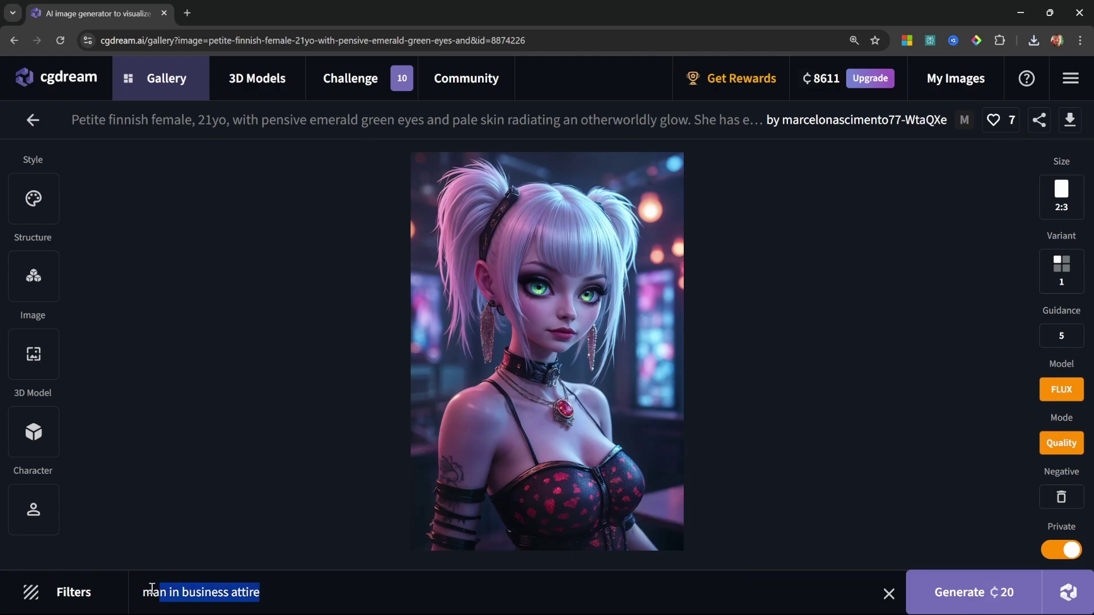
{"action": "left_click", "coordinate": [301, 607]}
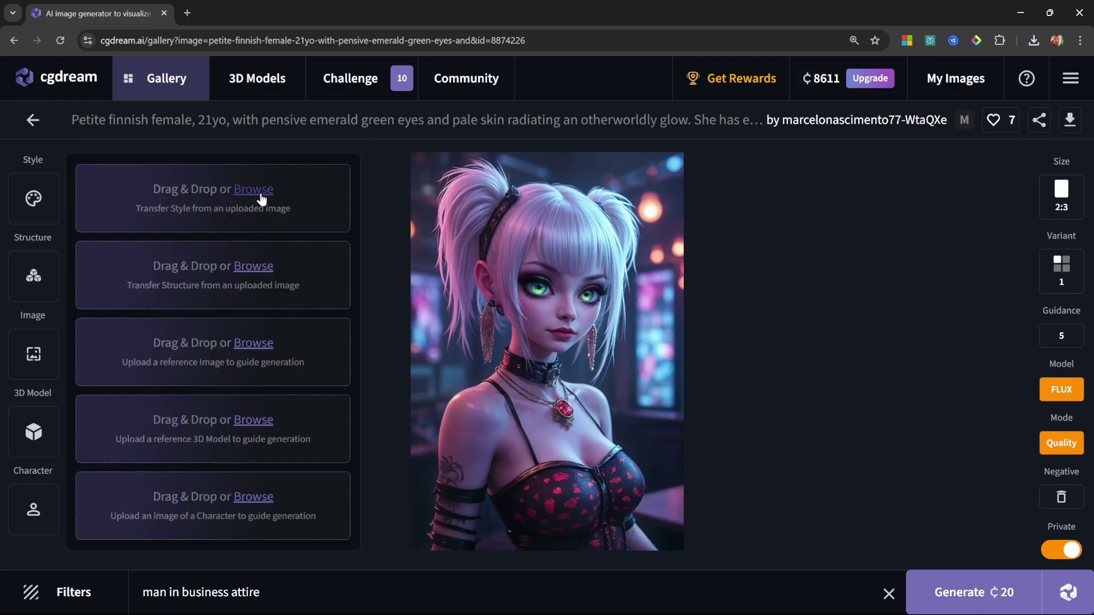
- Use the pink-haired image as Style reference at strength 0.40 and generate the image
{"action": "left_click", "coordinate": [264, 197]}
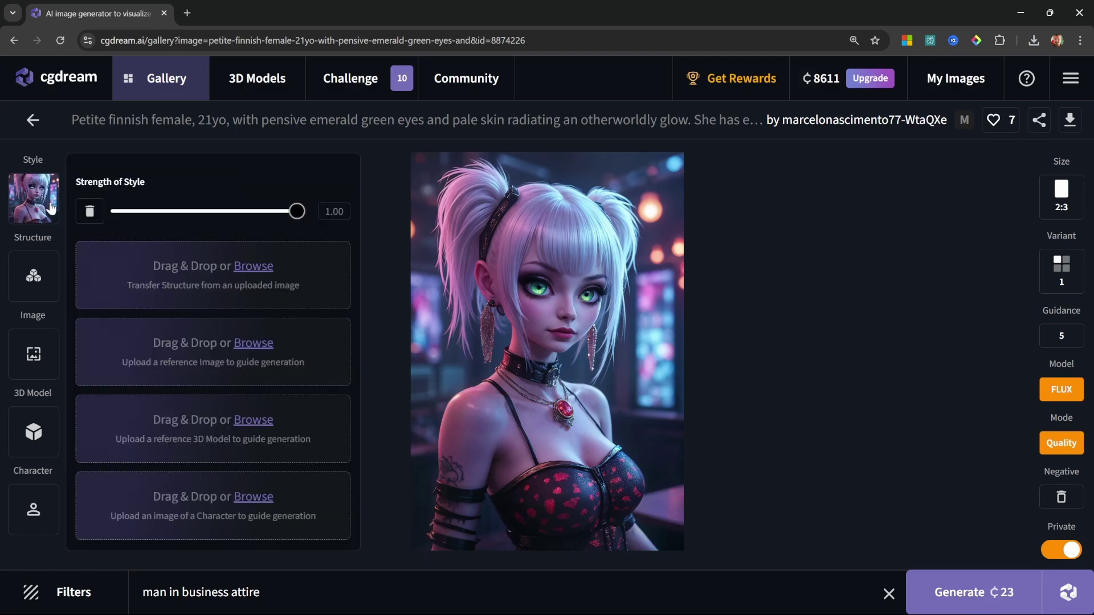
{"action": "mouse_move", "coordinate": [32, 197]}
{"action": "mouse_move", "coordinate": [295, 220]}
{"action": "left_mouse_down"}
{"action": "mouse_move", "coordinate": [192, 222]}
{"action": "mouse_move", "coordinate": [361, 224]}
{"action": "left_mouse_up"}
{"action": "left_click", "coordinate": [947, 602]}
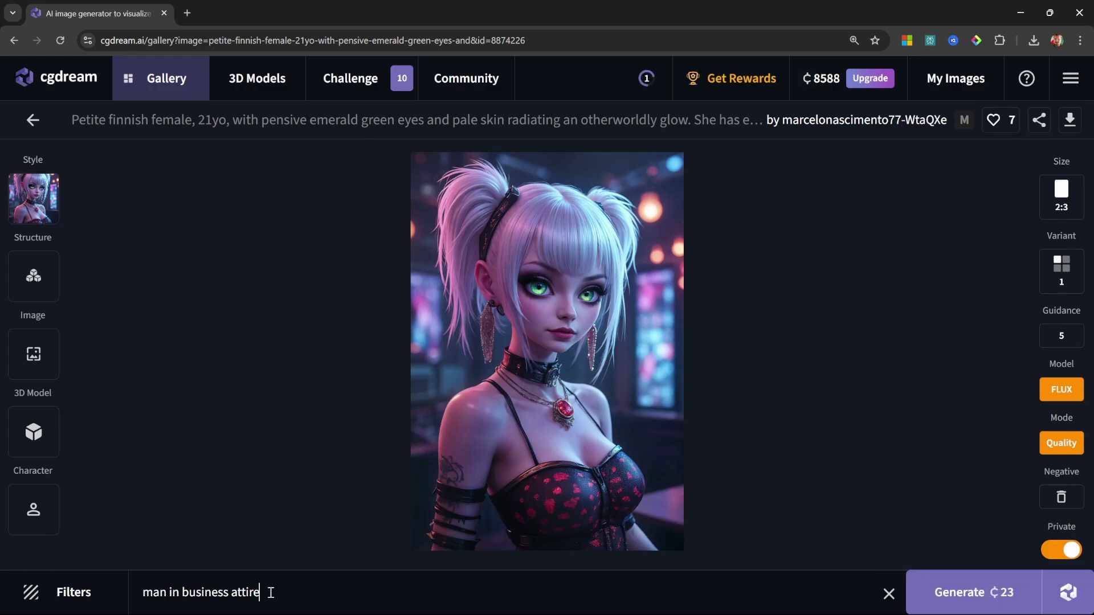
{"action": "triple_click", "coordinate": [302, 590]}
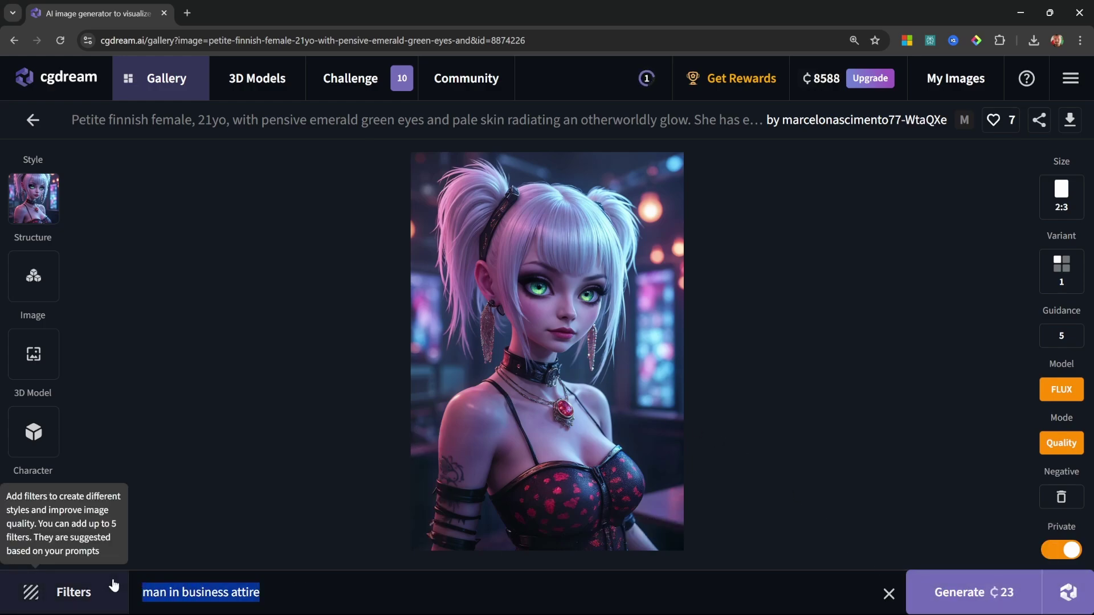
{"action": "left_click", "coordinate": [291, 595]}
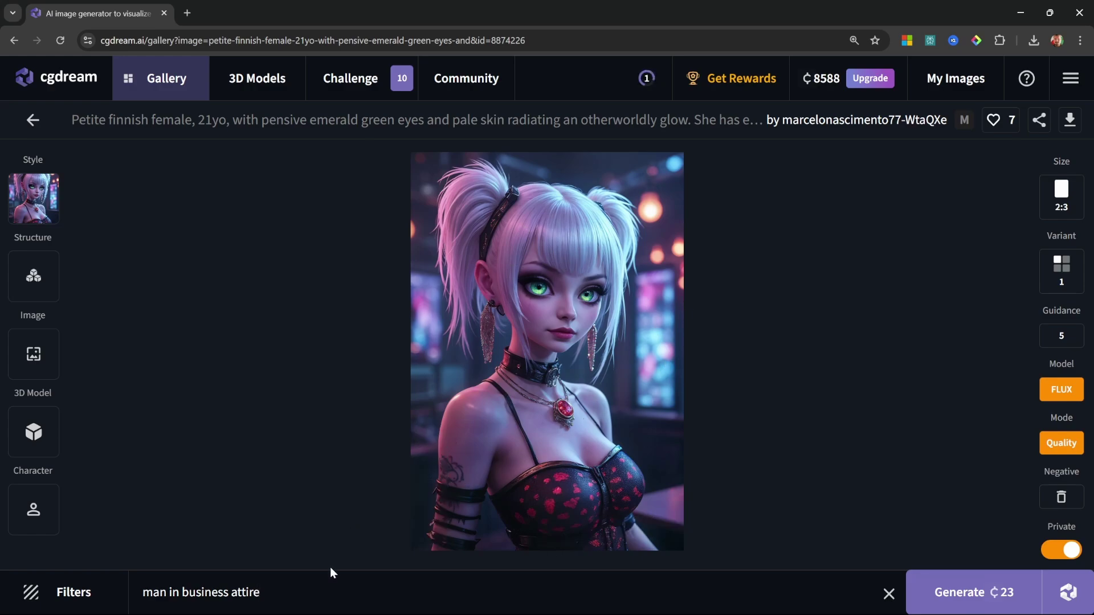
- Generate the man in business attire image, then remove the pink-haired style reference
{"action": "left_click", "coordinate": [647, 81]}
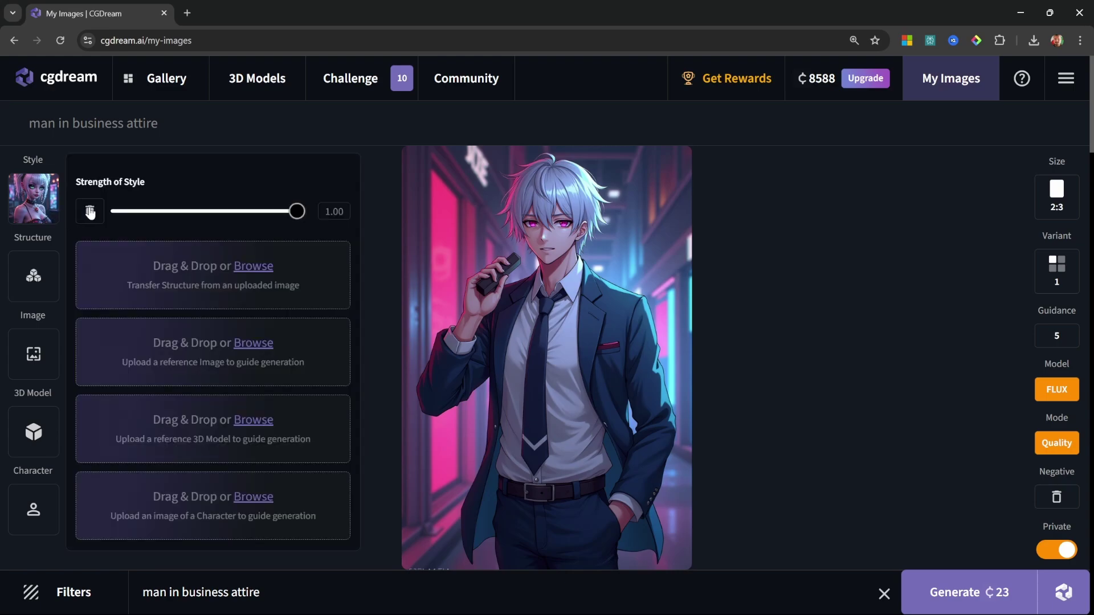
{"action": "left_click", "coordinate": [90, 213]}
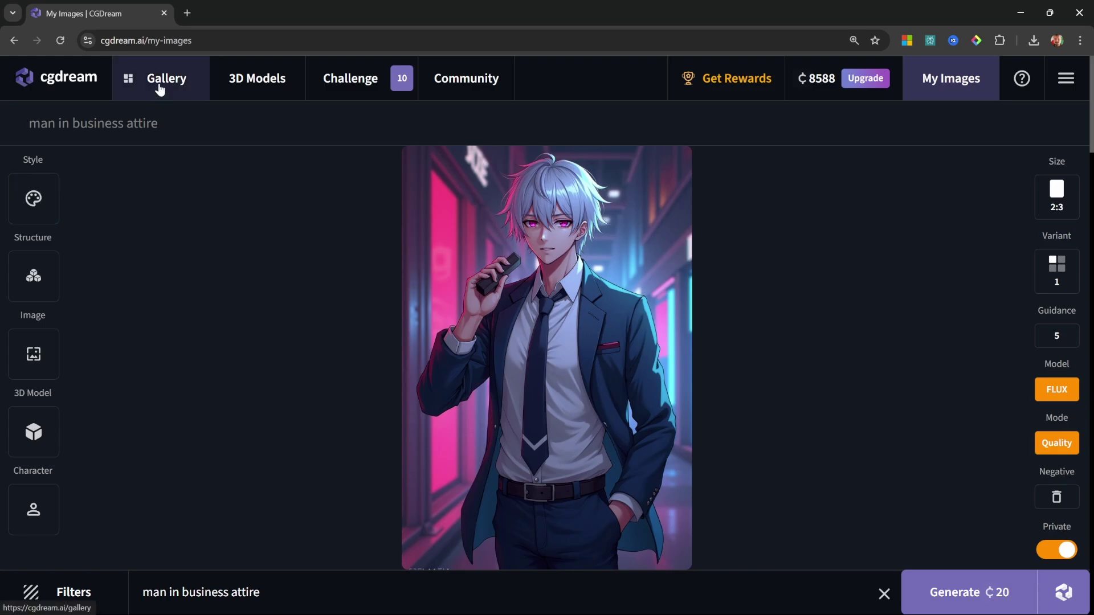
- Generate 'man in business attire' using the gallery Neo image as Structure reference
{"action": "left_click", "coordinate": [159, 85]}
{"action": "scroll", "coordinate": [637, 374], "scroll_direction": "down", "scroll_amount": 2}
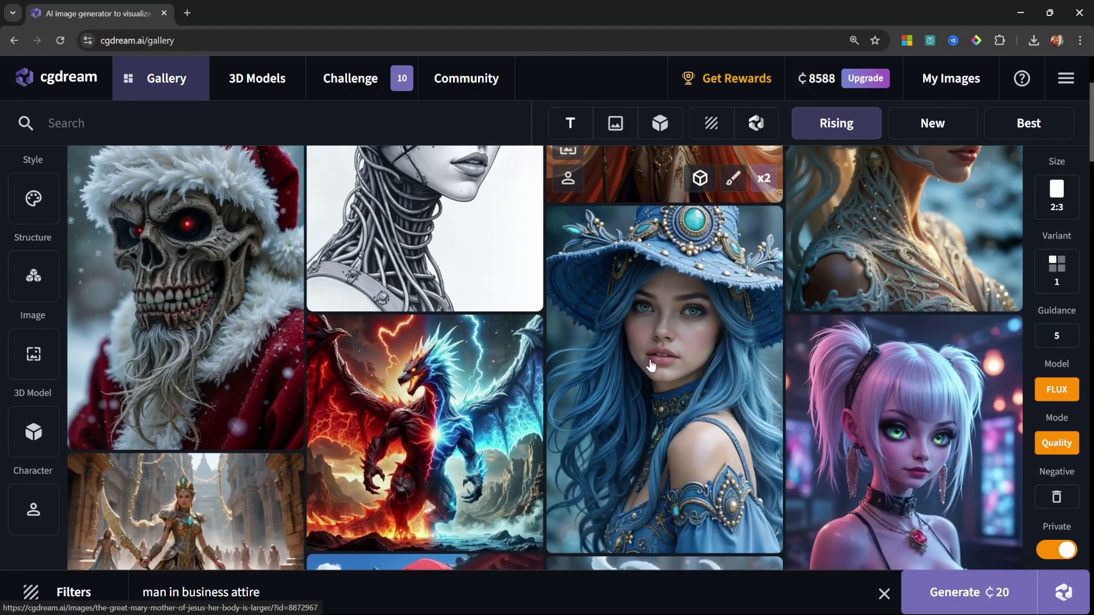
{"action": "scroll", "coordinate": [649, 365], "scroll_direction": "down", "scroll_amount": 2}
{"action": "scroll", "coordinate": [650, 365], "scroll_direction": "down", "scroll_amount": 2}
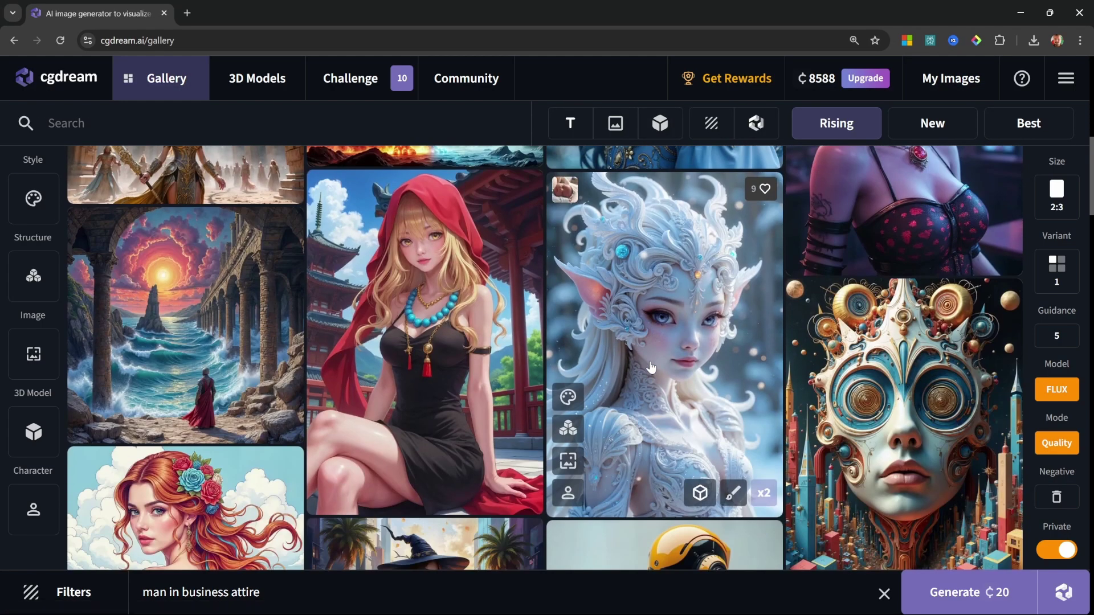
{"action": "left_click", "coordinate": [650, 368]}
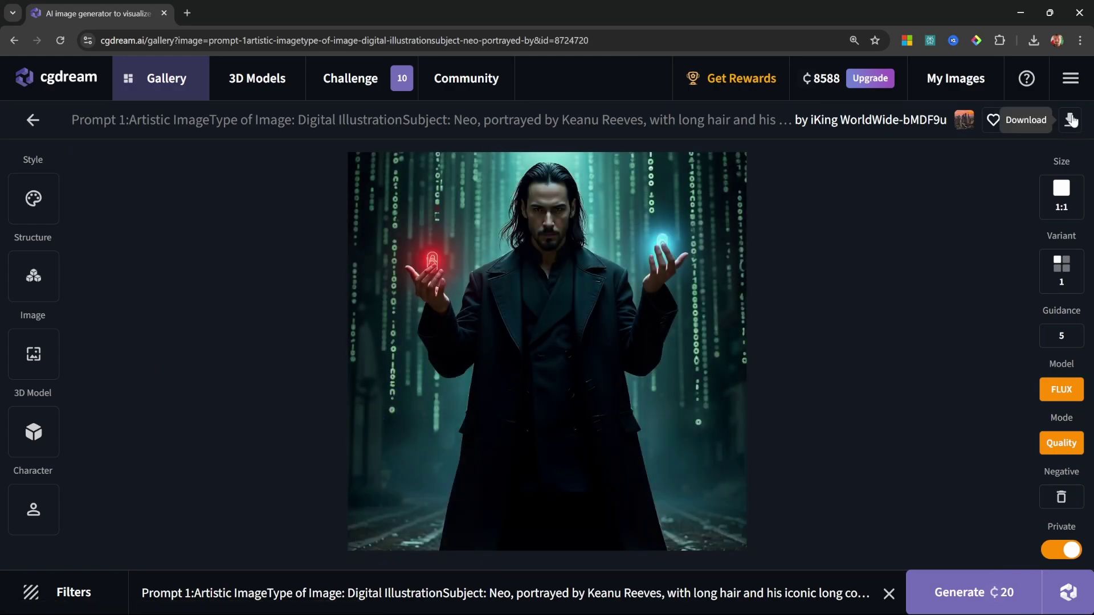
{"action": "left_click", "coordinate": [402, 590]}
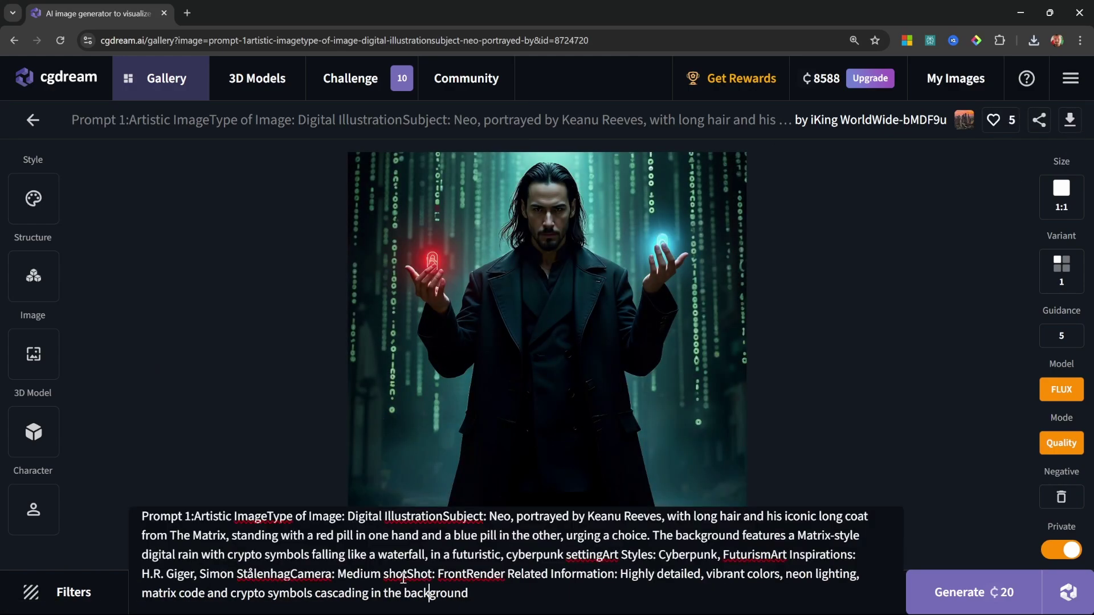
{"action": "key", "text": "ctrl+a"}
{"action": "key", "text": "BackSpace"}
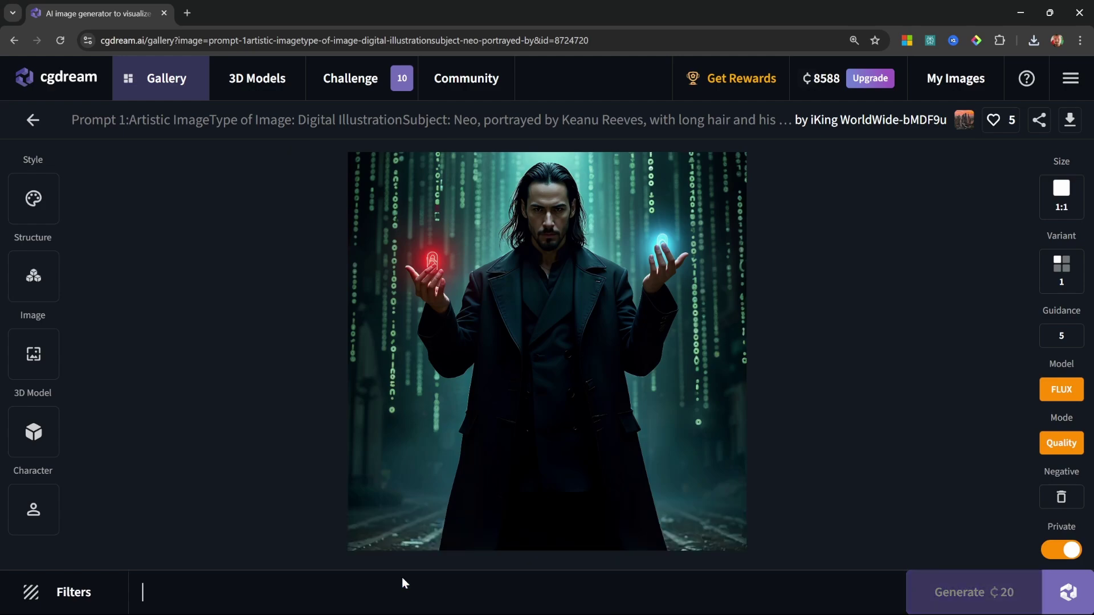
{"action": "type", "text": "“man in business attire”"}
{"action": "key", "text": "BackSpace"}
{"action": "key", "text": "Home"}
{"action": "key", "text": "Delete"}
{"action": "key", "text": "End"}
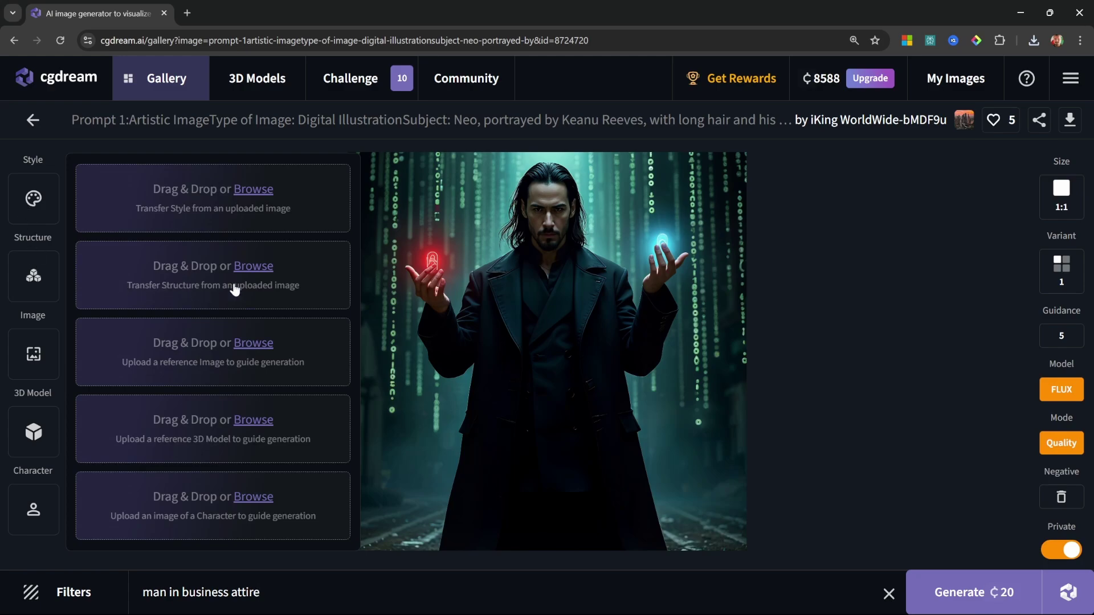
{"action": "left_click", "coordinate": [260, 270]}
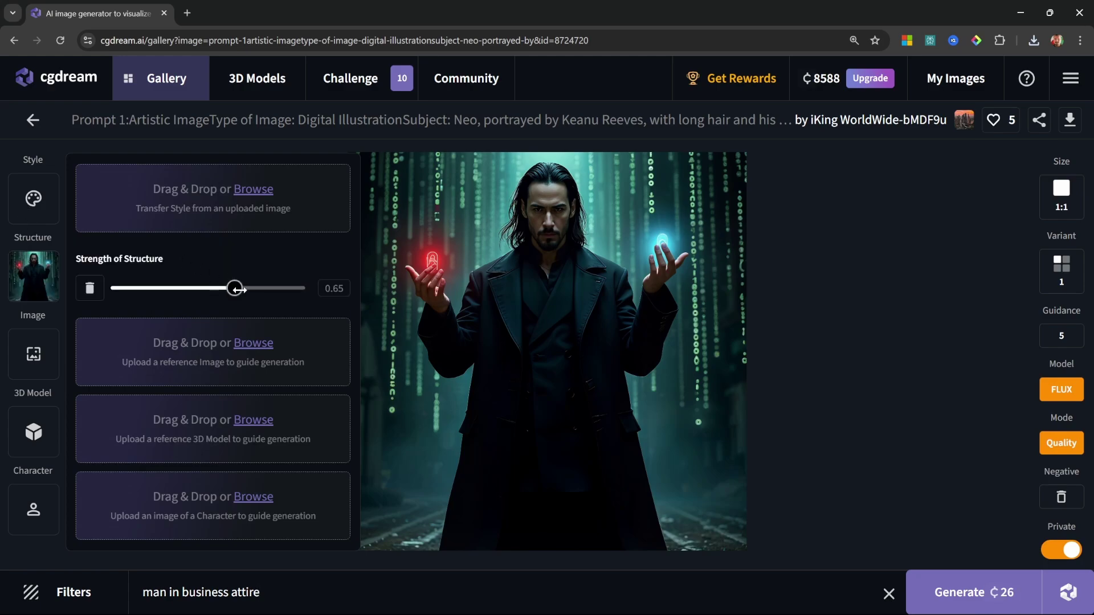
{"action": "left_click", "coordinate": [1067, 599]}
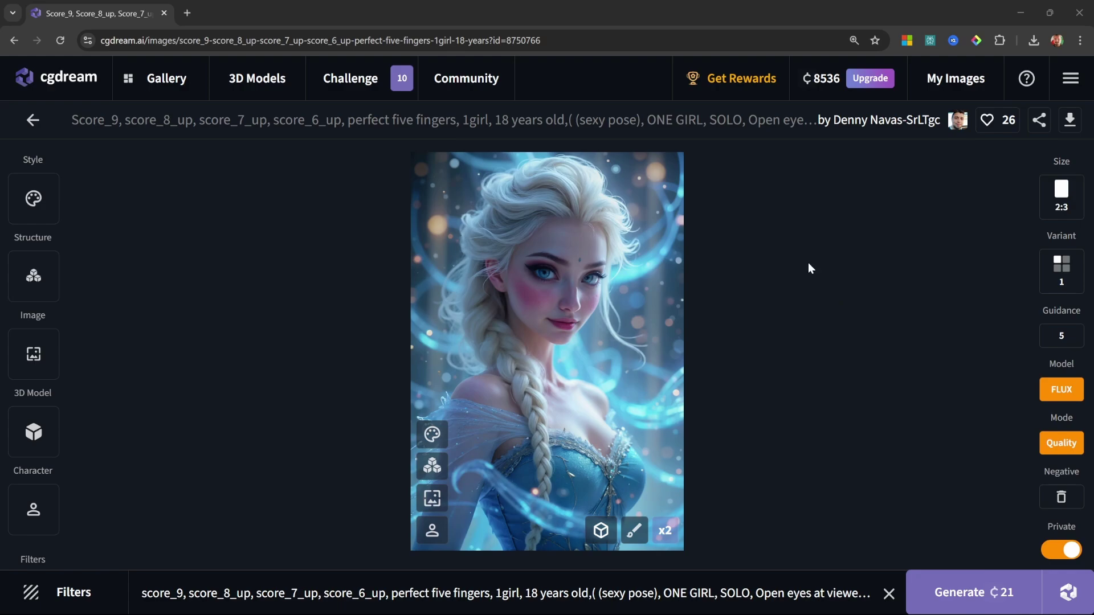
- Download the braided snow-queen image and go back to the gallery
{"action": "left_click", "coordinate": [1070, 125]}
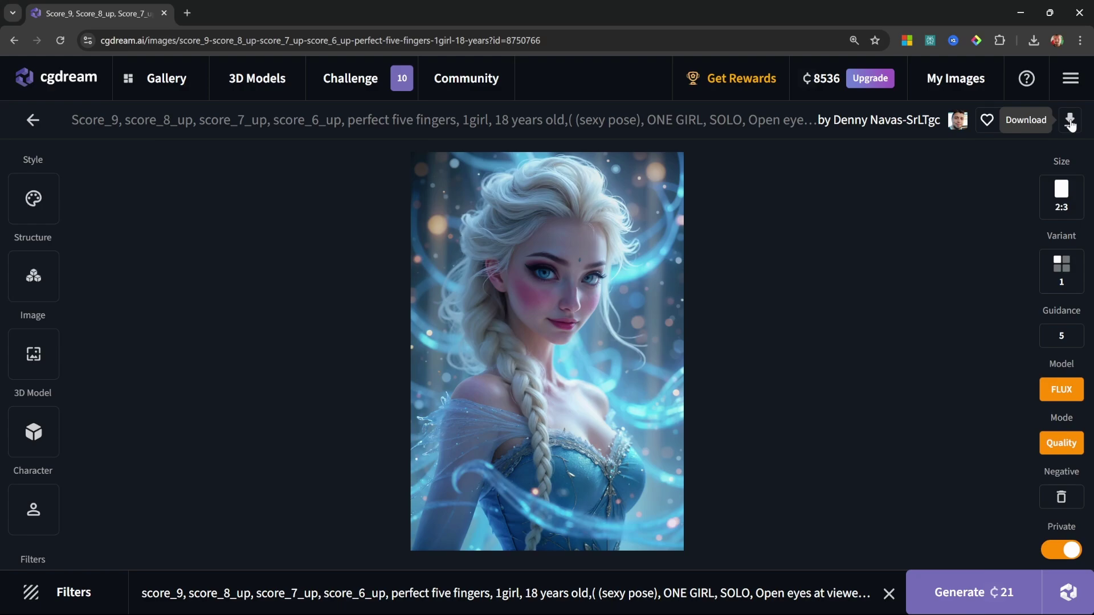
{"action": "left_click", "coordinate": [32, 119]}
{"action": "mouse_move", "coordinate": [34, 509]}
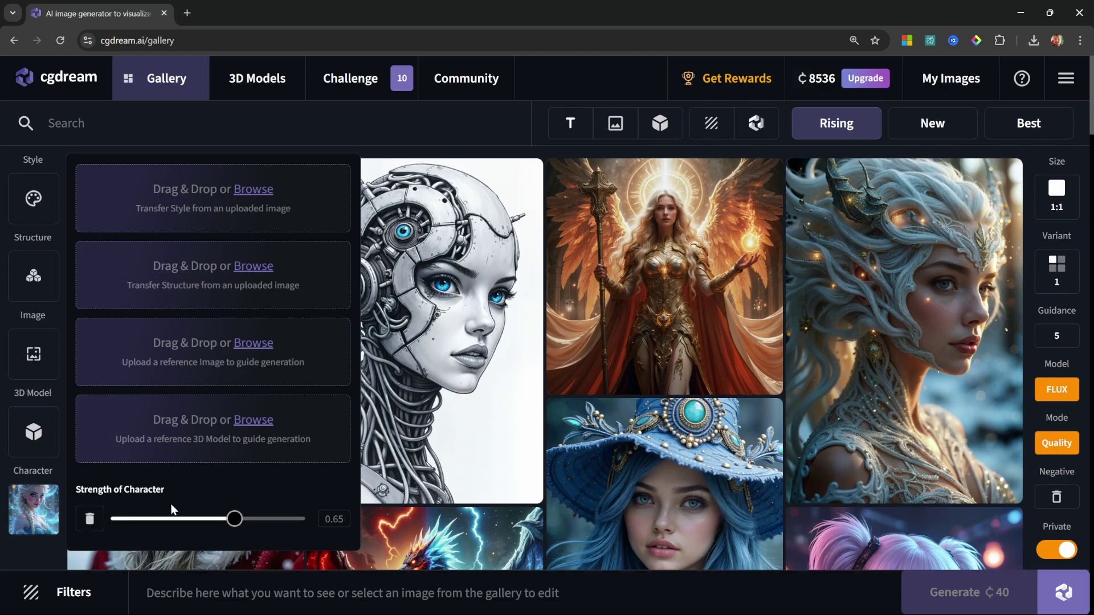
- Write the exhausted bruised woman fight prompt and add Fight Scene, Woman Realistic and Rain filters
{"action": "left_click", "coordinate": [368, 593]}
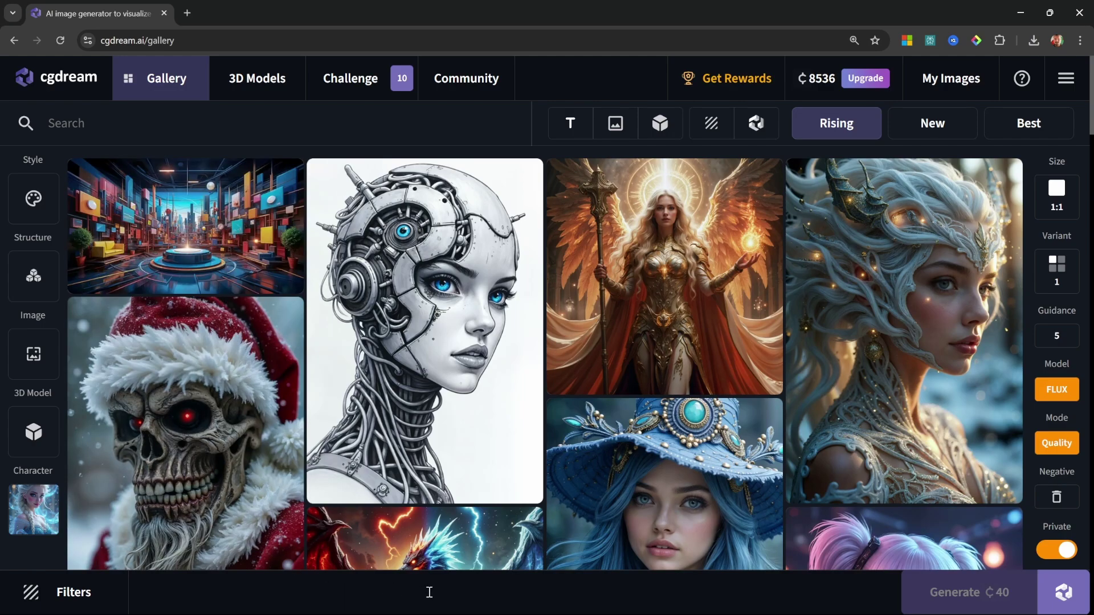
{"action": "type", "text": "A cinematic fight scene of a woman exhausted and bruised after a brawl"}
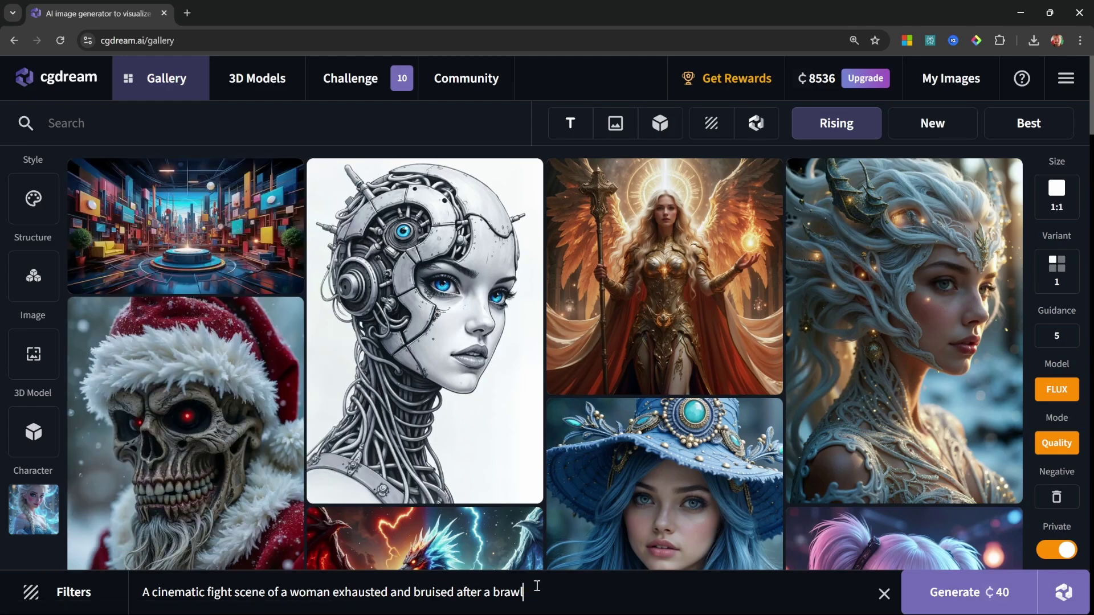
{"action": "type", "text": "fight scene"}
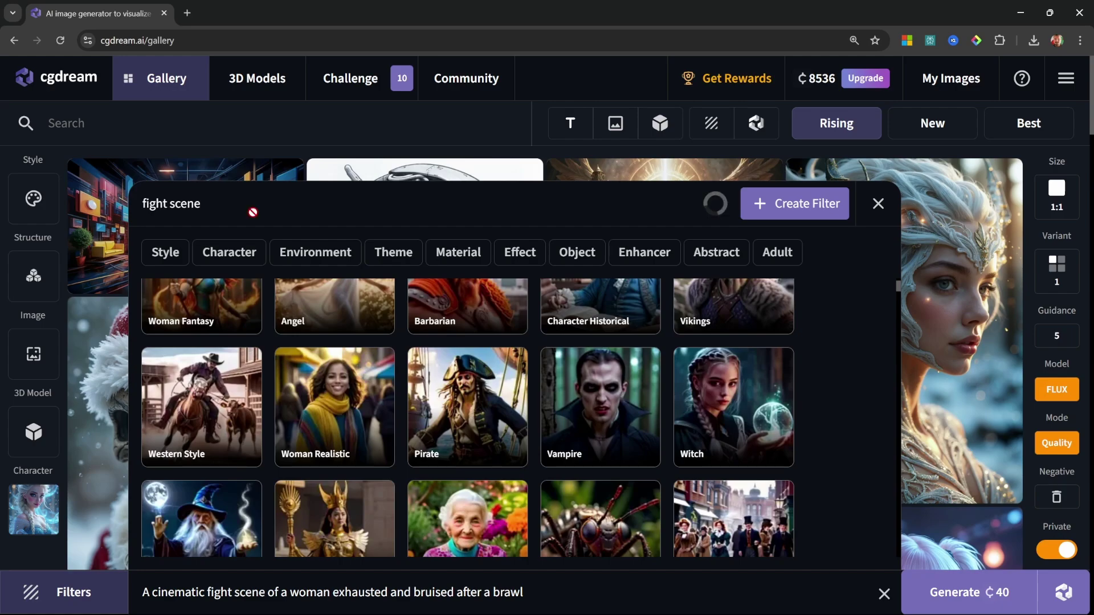
{"action": "scroll", "coordinate": [220, 348], "scroll_direction": "up", "scroll_amount": 1}
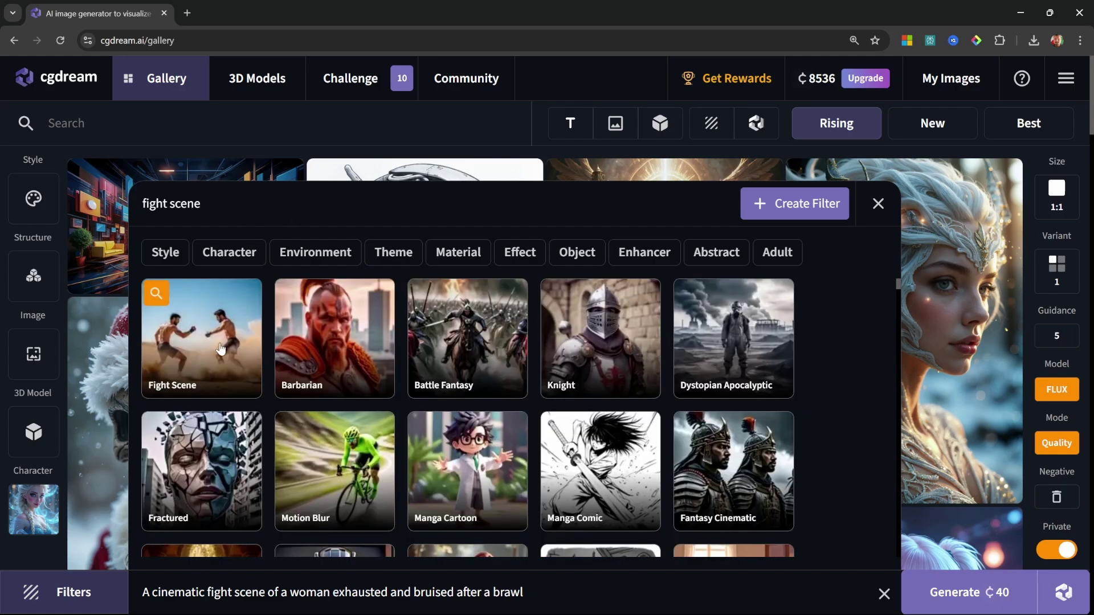
{"action": "left_click_drag", "start_coordinate": [203, 204], "coordinate": [130, 199]}
{"action": "type", "text": "wo"}
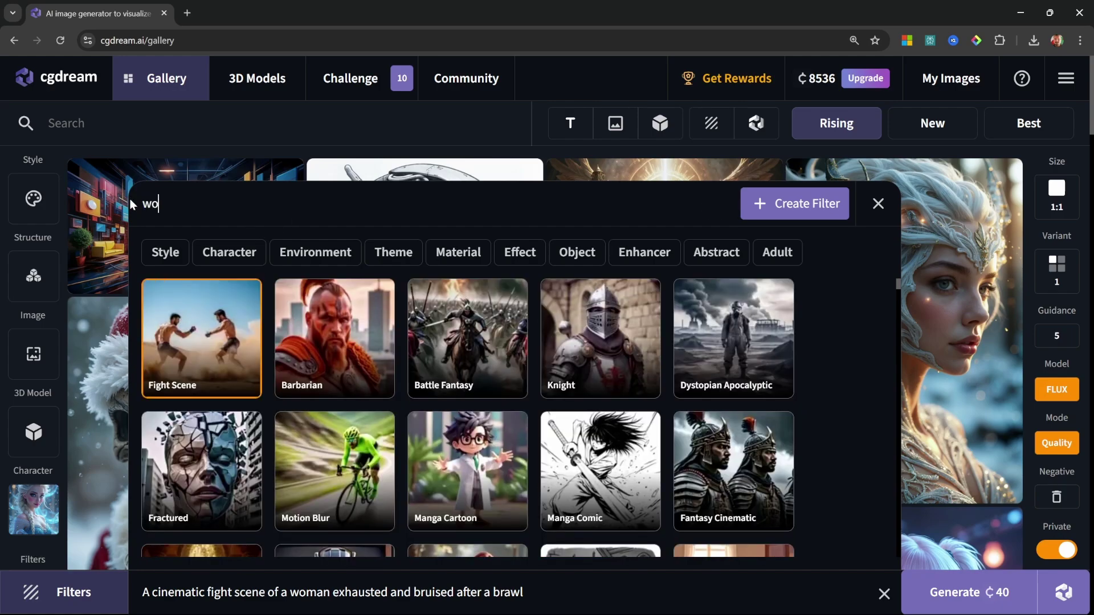
{"action": "type", "text": "man realistic"}
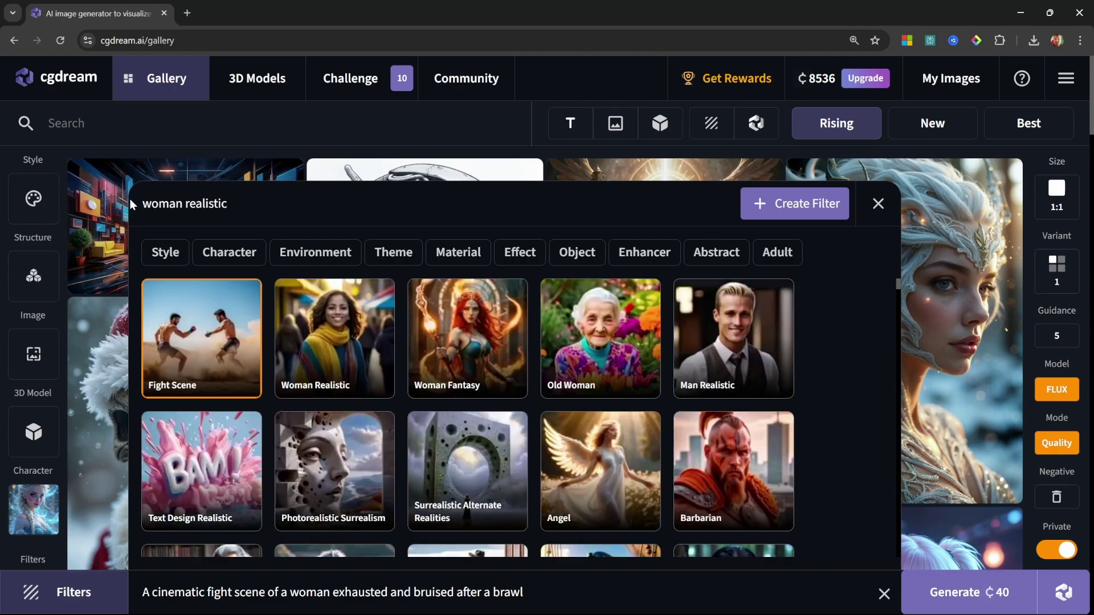
{"action": "left_click", "coordinate": [351, 340]}
{"action": "left_click_drag", "start_coordinate": [230, 204], "coordinate": [153, 196]}
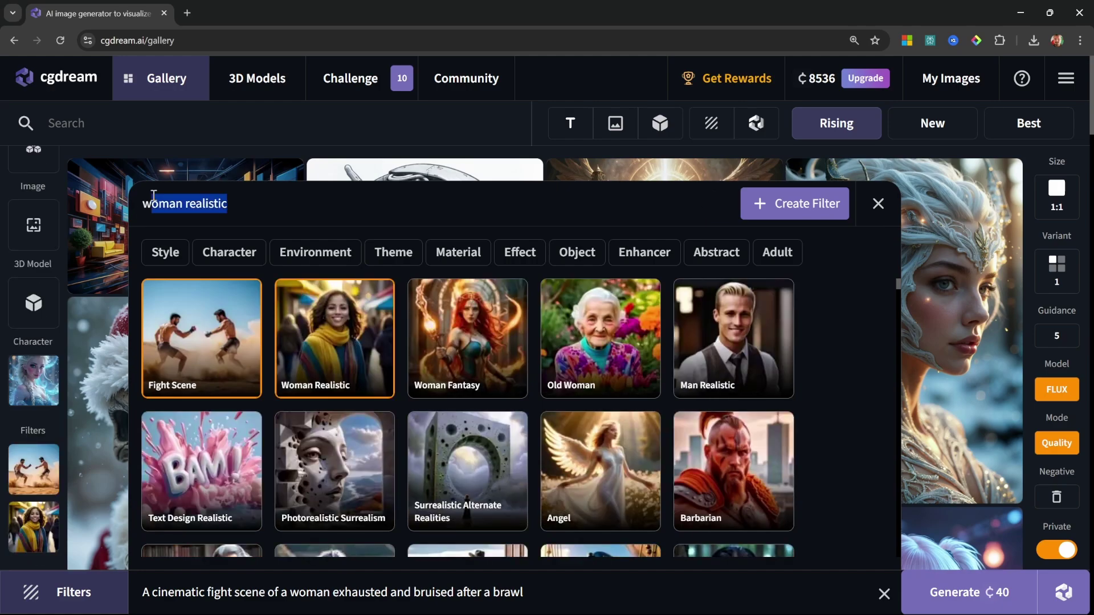
{"action": "key", "text": "BackSpace"}
{"action": "key", "text": "BackSpace"}
{"action": "type", "text": "ra"}
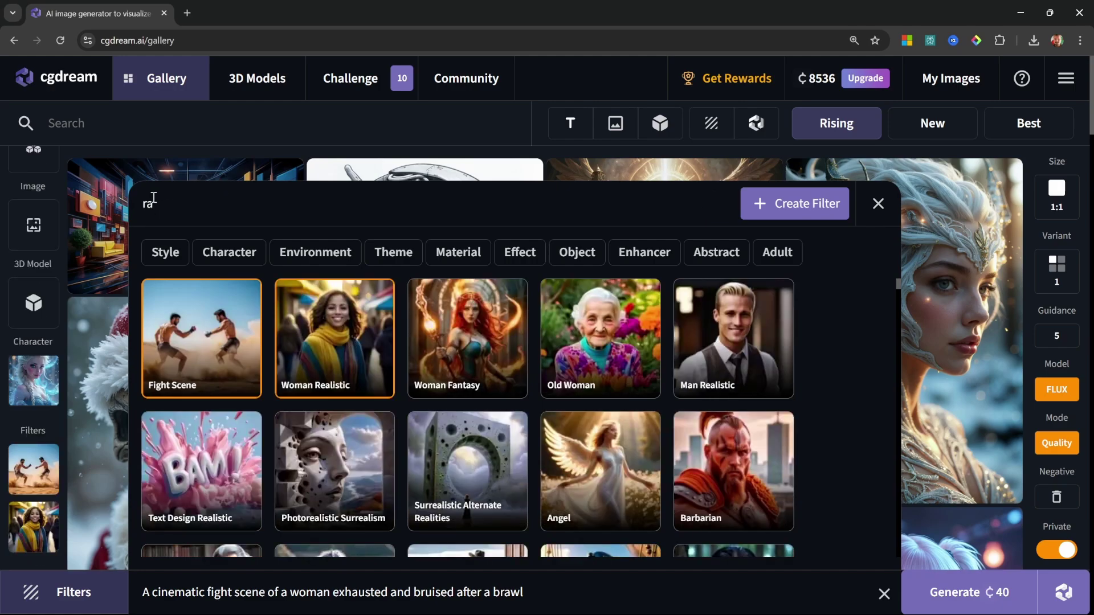
{"action": "type", "text": "in"}
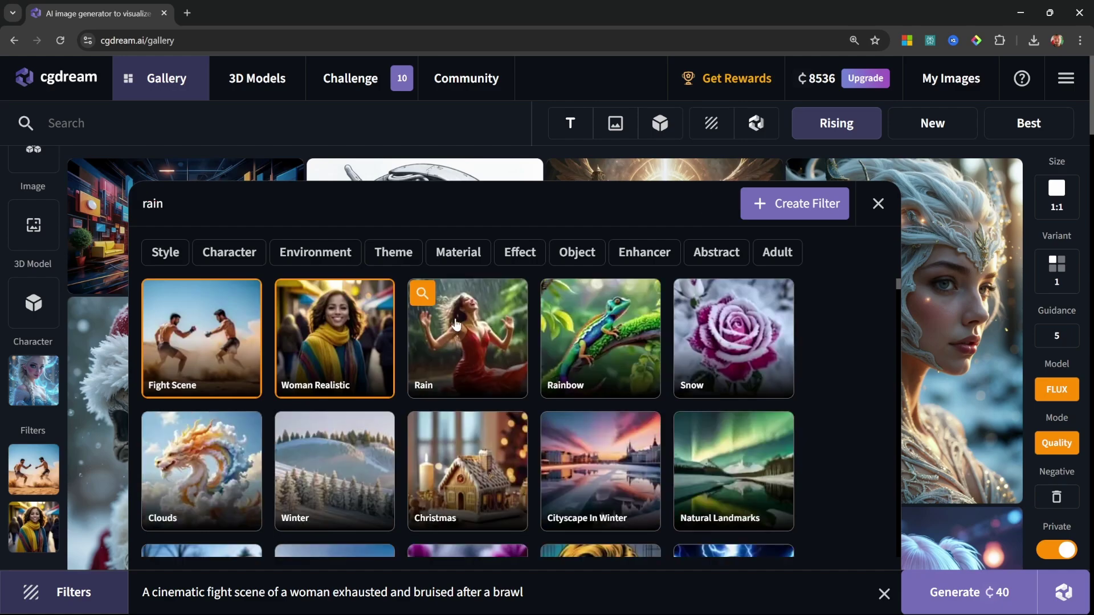
{"action": "left_click", "coordinate": [455, 325]}
{"action": "left_click", "coordinate": [878, 203]}
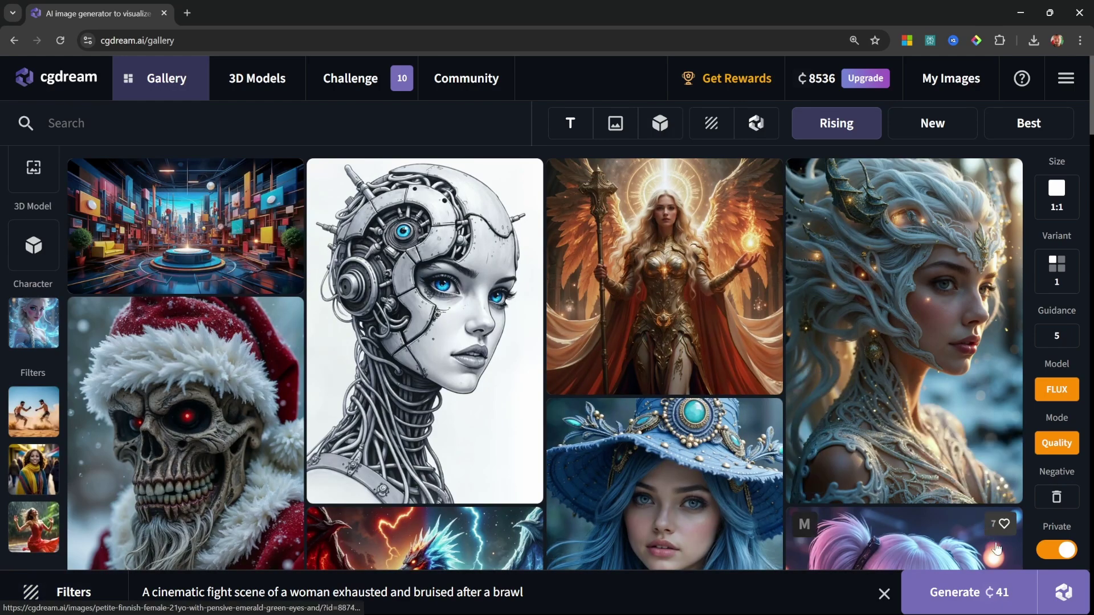
- Generate the rainy fight-scene image, inspect it enlarged, and return to the gallery
{"action": "left_click", "coordinate": [965, 592]}
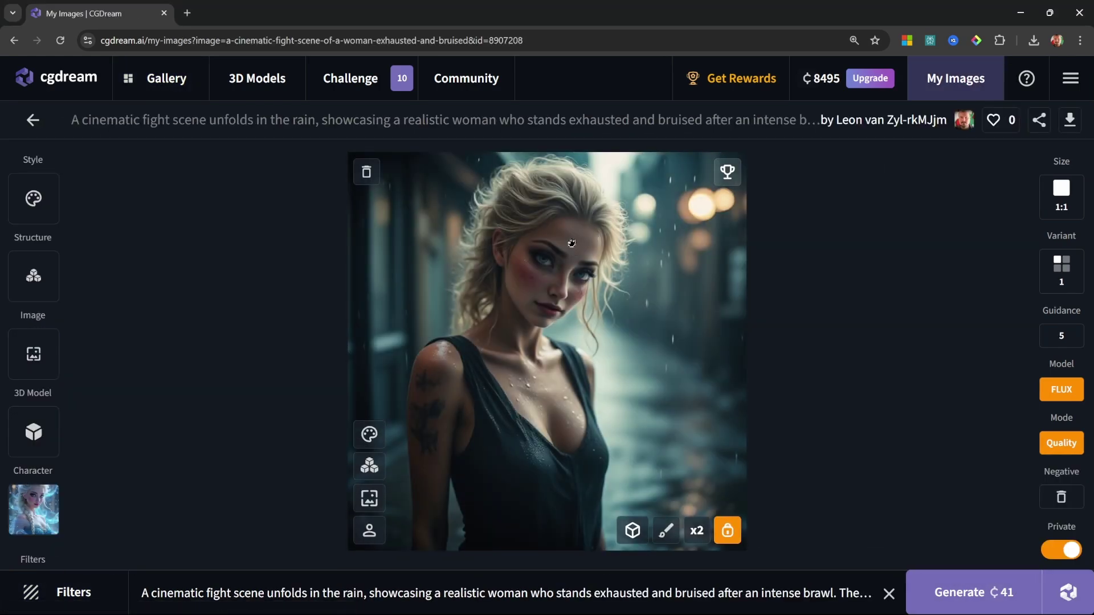
{"action": "left_click", "coordinate": [572, 241]}
{"action": "left_click", "coordinate": [572, 241]}
{"action": "key", "text": "alt+Left"}
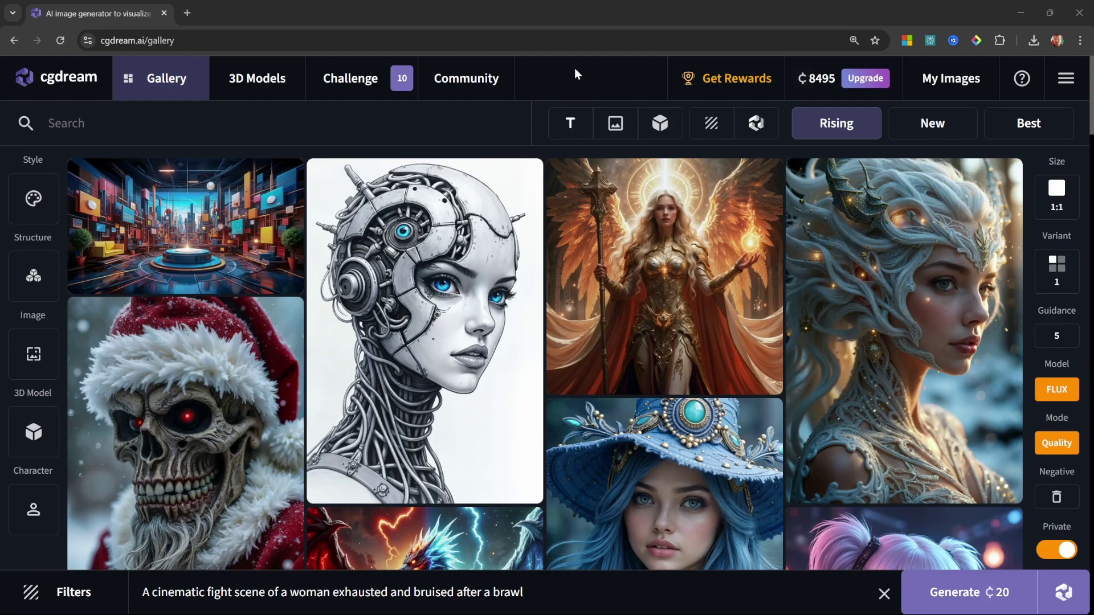
- Load the 'carnival ferris wheel and rides' 3D model and orbit it to a higher viewpoint
{"action": "left_click", "coordinate": [257, 82]}
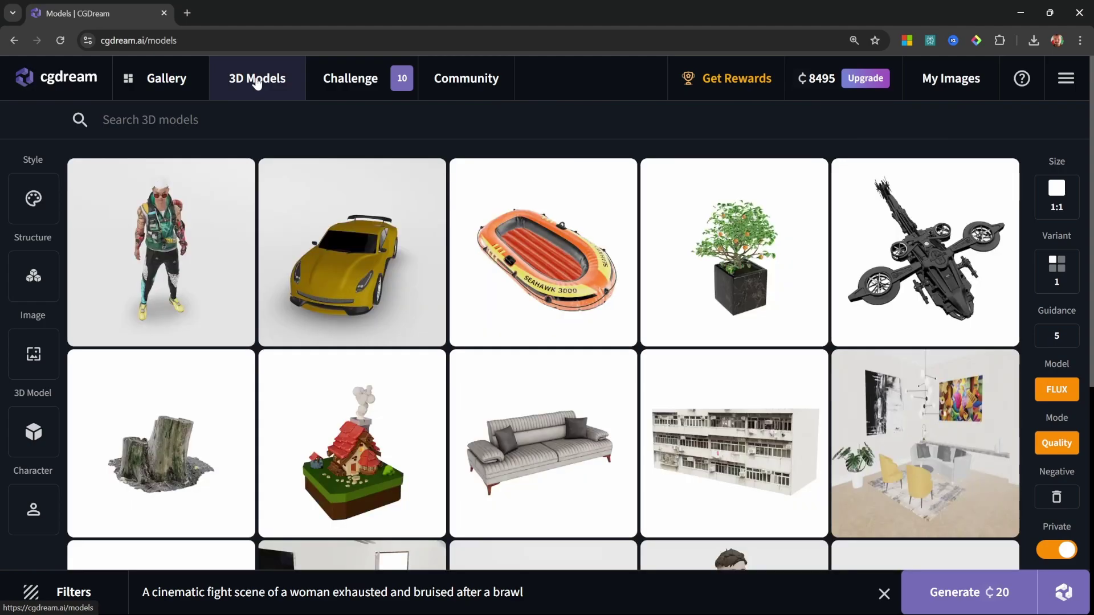
{"action": "scroll", "coordinate": [475, 376], "scroll_direction": "down", "scroll_amount": 1}
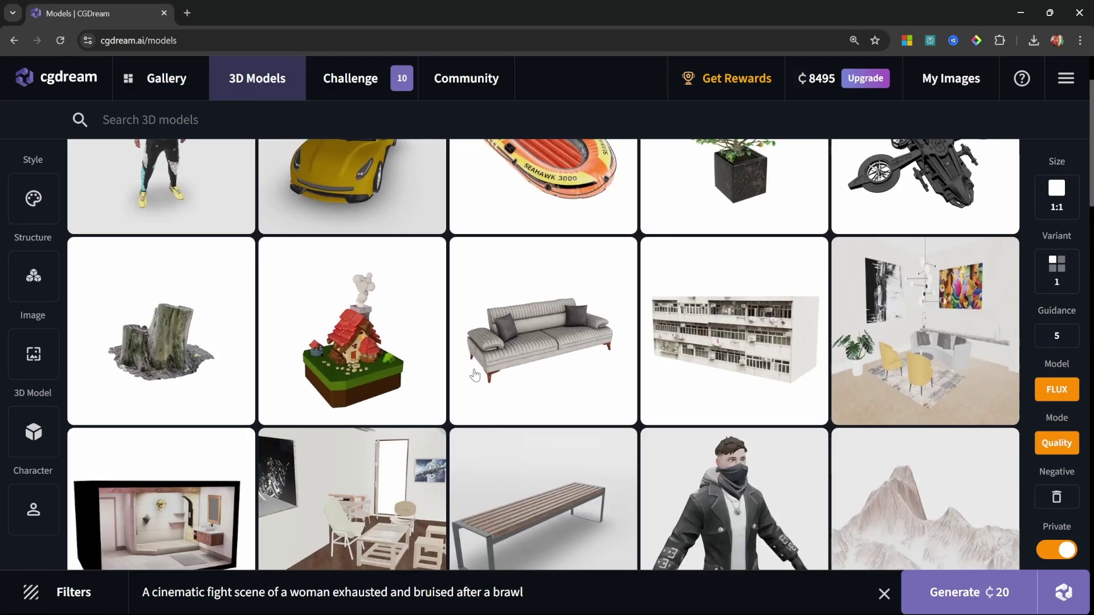
{"action": "scroll", "coordinate": [474, 375], "scroll_direction": "down", "scroll_amount": 1}
{"action": "scroll", "coordinate": [474, 376], "scroll_direction": "down", "scroll_amount": 2}
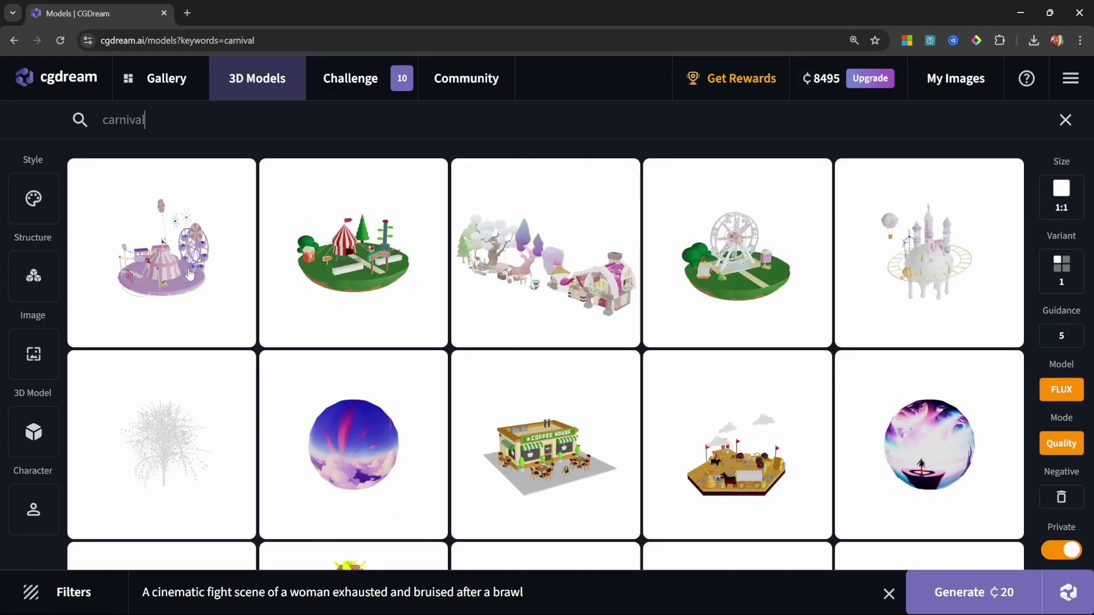
{"action": "left_click", "coordinate": [182, 259]}
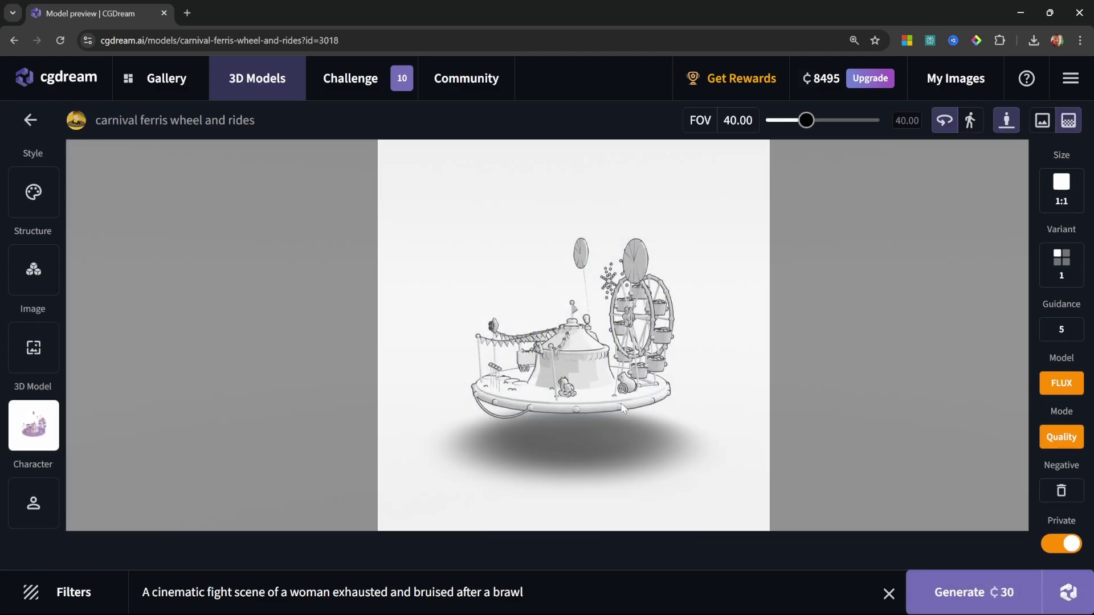
{"action": "left_click_drag", "start_coordinate": [548, 402], "coordinate": [582, 503]}
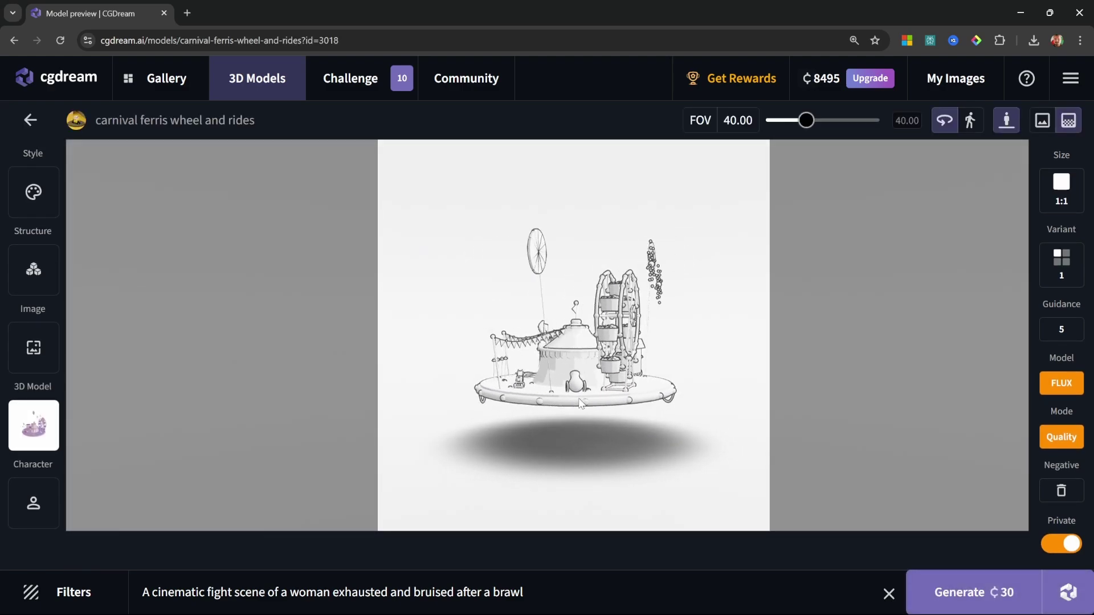
- Clear the old prompt to write a post-apocalyptic carnival ferris wheel prompt
{"action": "left_click", "coordinate": [571, 598]}
{"action": "key", "text": "ctrl+a"}
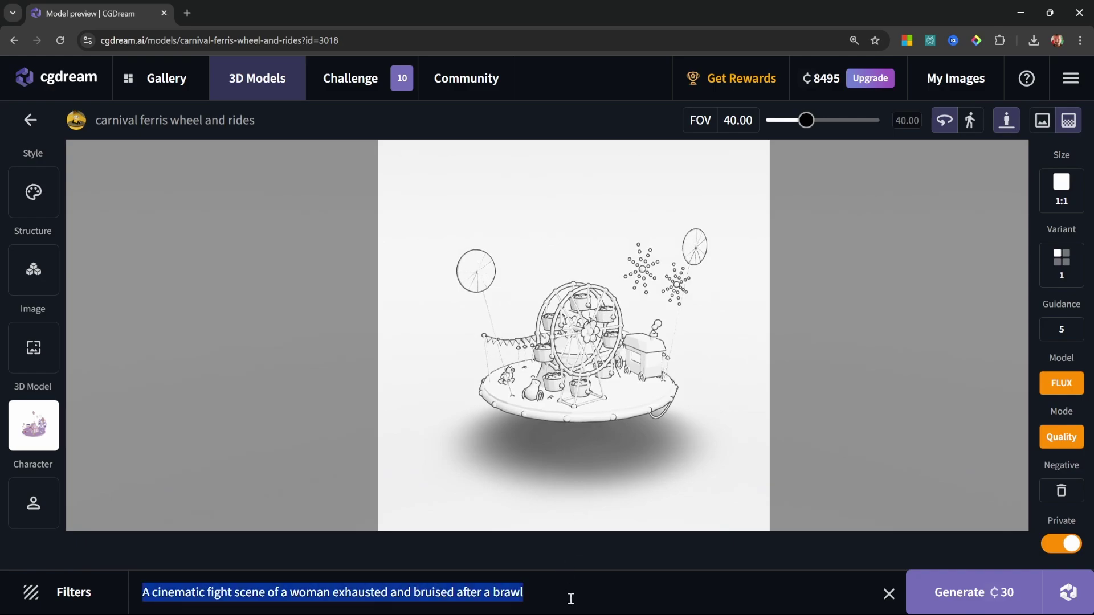
{"action": "key", "text": "BackSpace"}
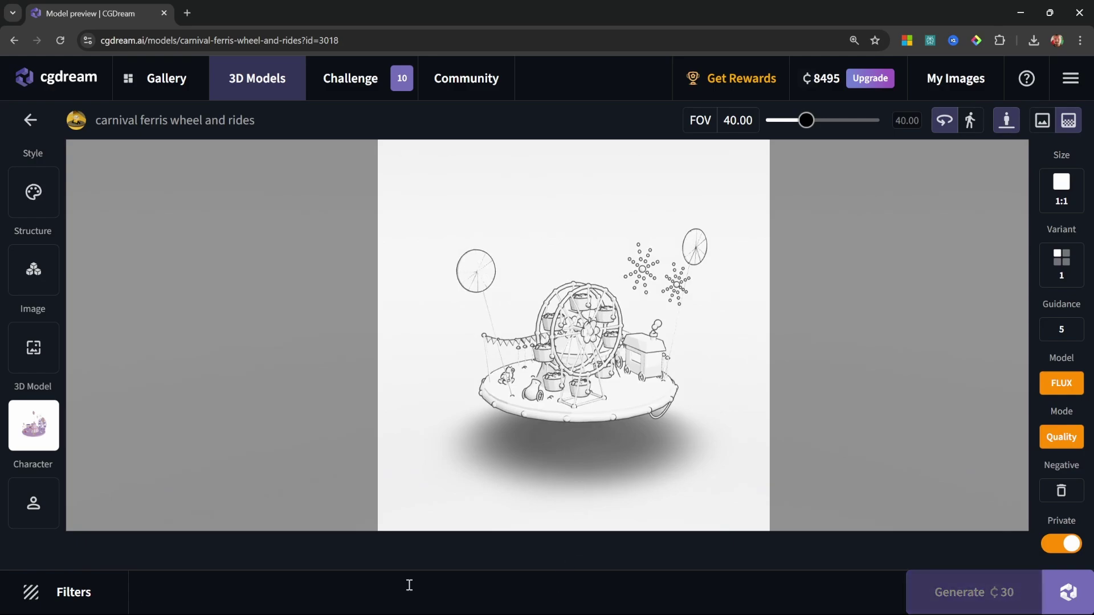
{"action": "type", "text": "a carnival ferris wheel and rides in a post apocalyptic world"}
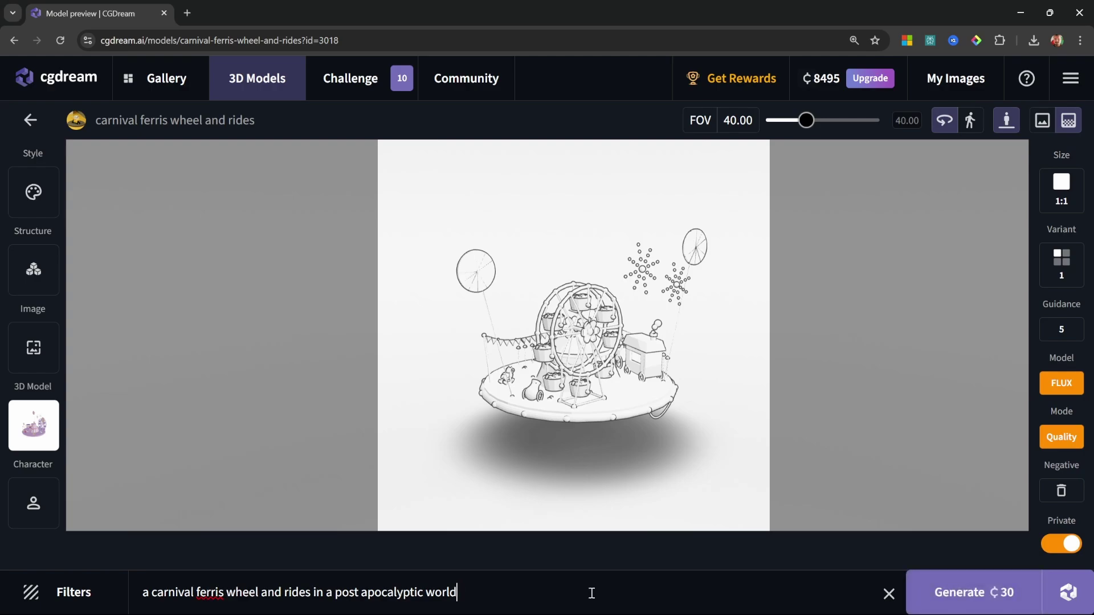
{"action": "scroll", "coordinate": [613, 366], "scroll_direction": "up", "scroll_amount": 5}
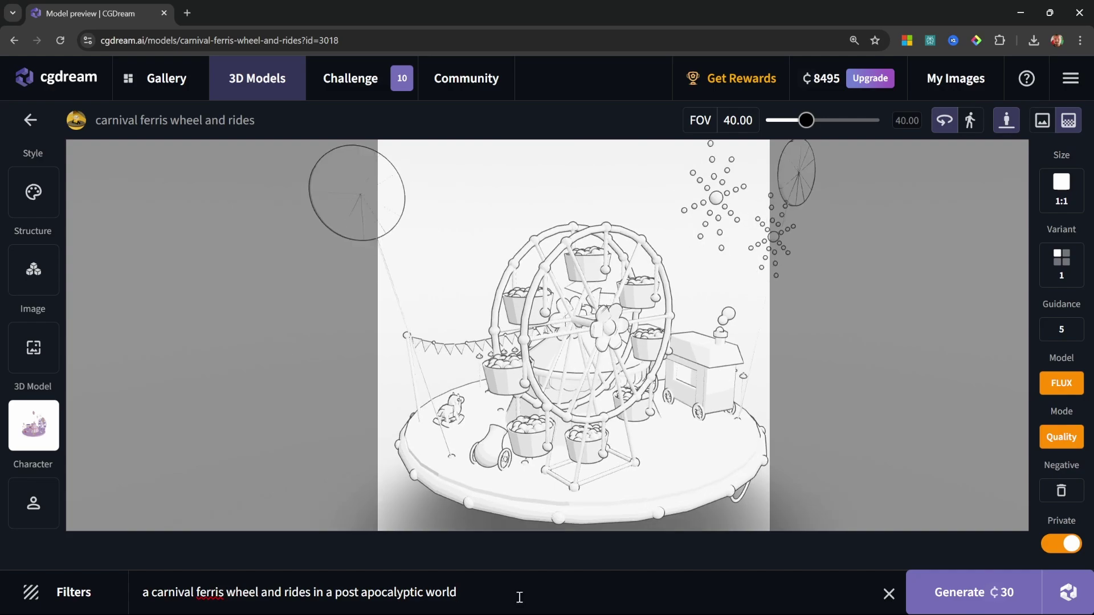
- Apply the Dystopian Apocalyptic, Rusty and Industrial Abandoned style filters
{"action": "left_click", "coordinate": [74, 593]}
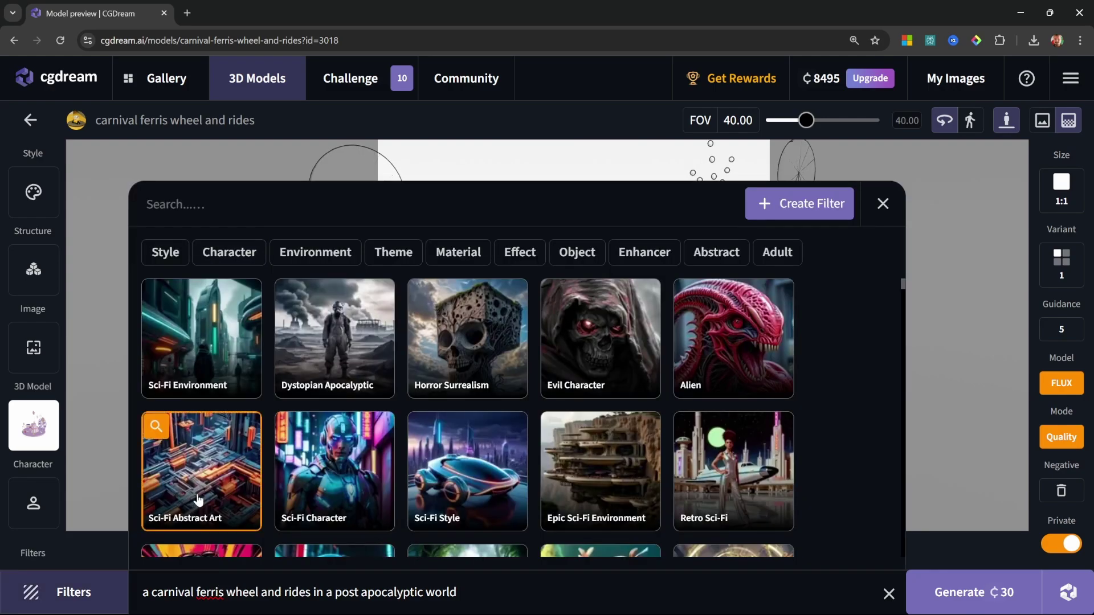
{"action": "left_click", "coordinate": [358, 350]}
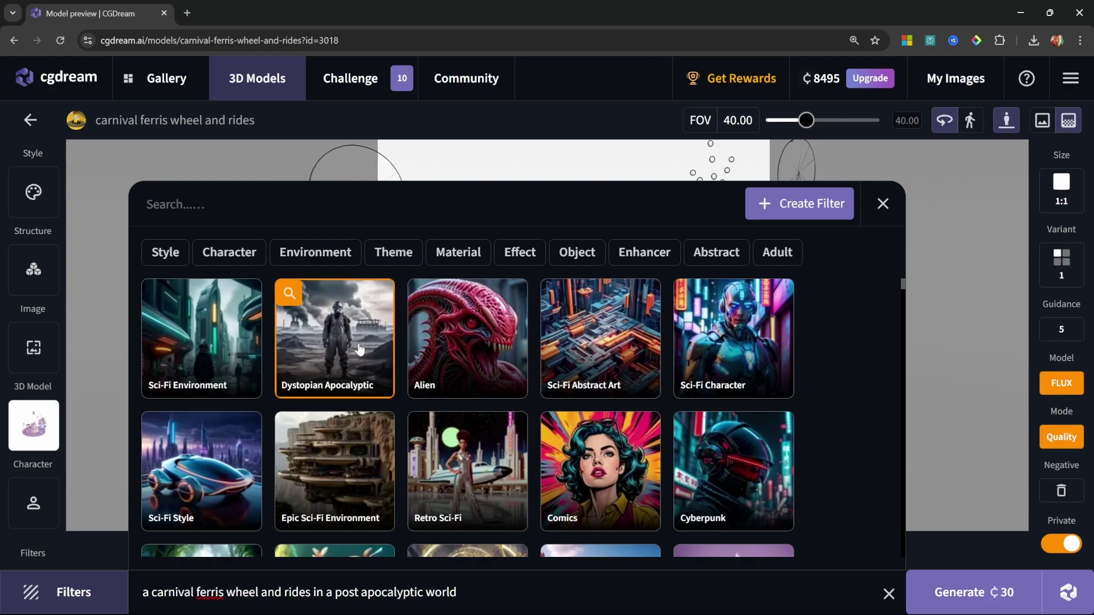
{"action": "type", "text": "rust"}
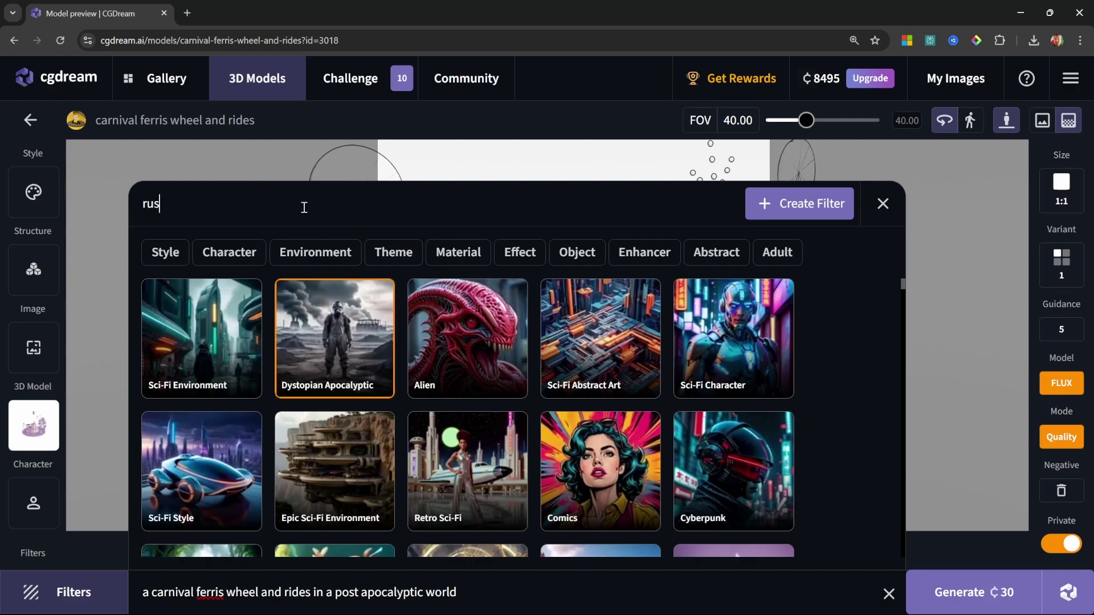
{"action": "left_click", "coordinate": [334, 339]}
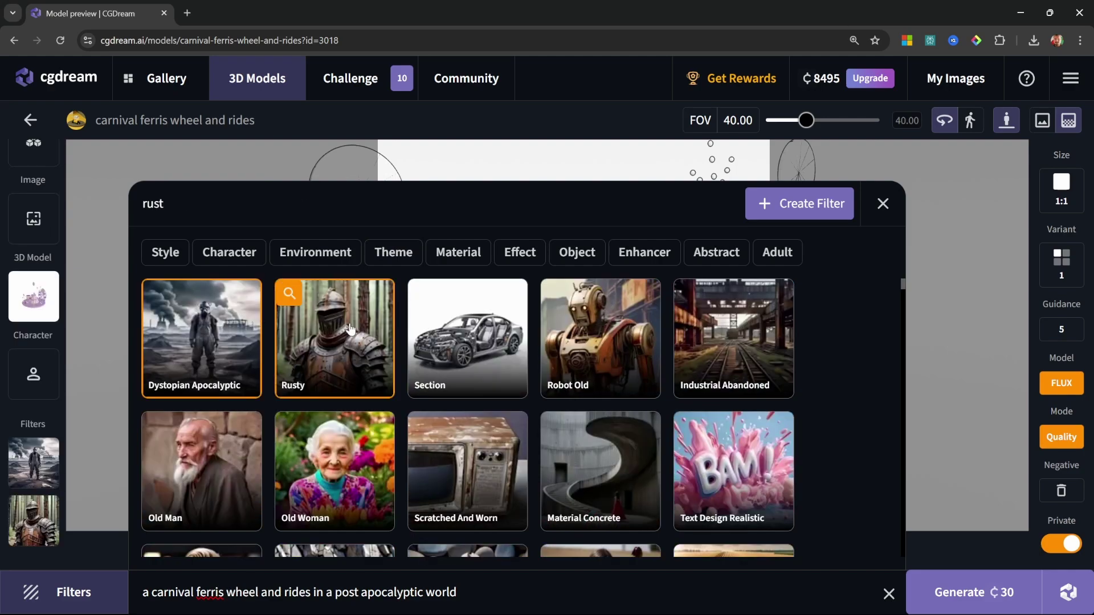
{"action": "left_click", "coordinate": [750, 338]}
- Generate the post-apocalyptic carnival image and return to the gallery page
{"action": "left_click", "coordinate": [883, 203]}
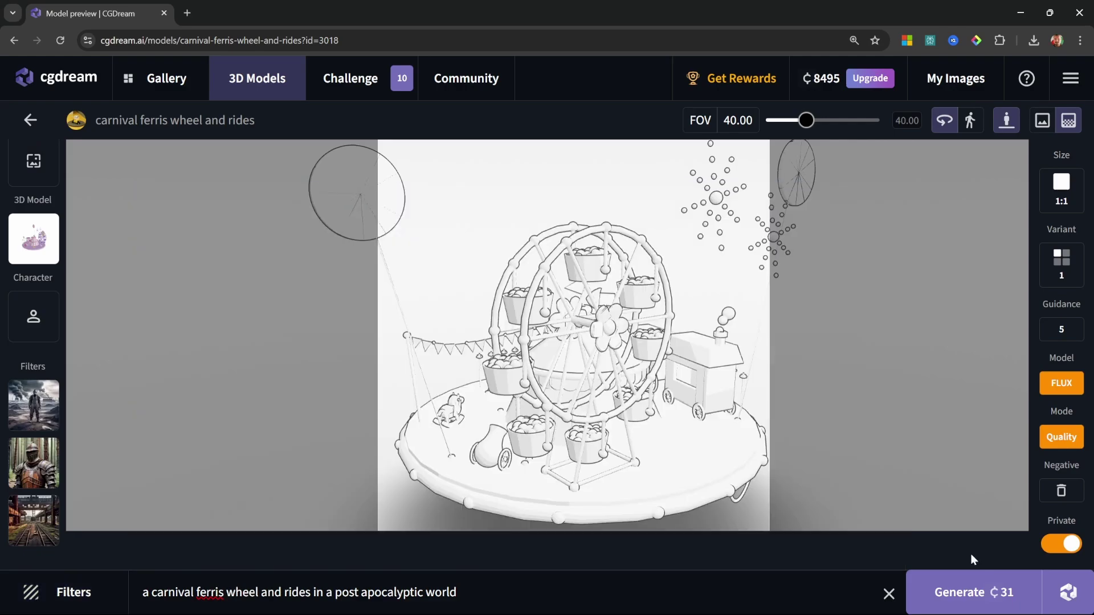
{"action": "left_click", "coordinate": [989, 585]}
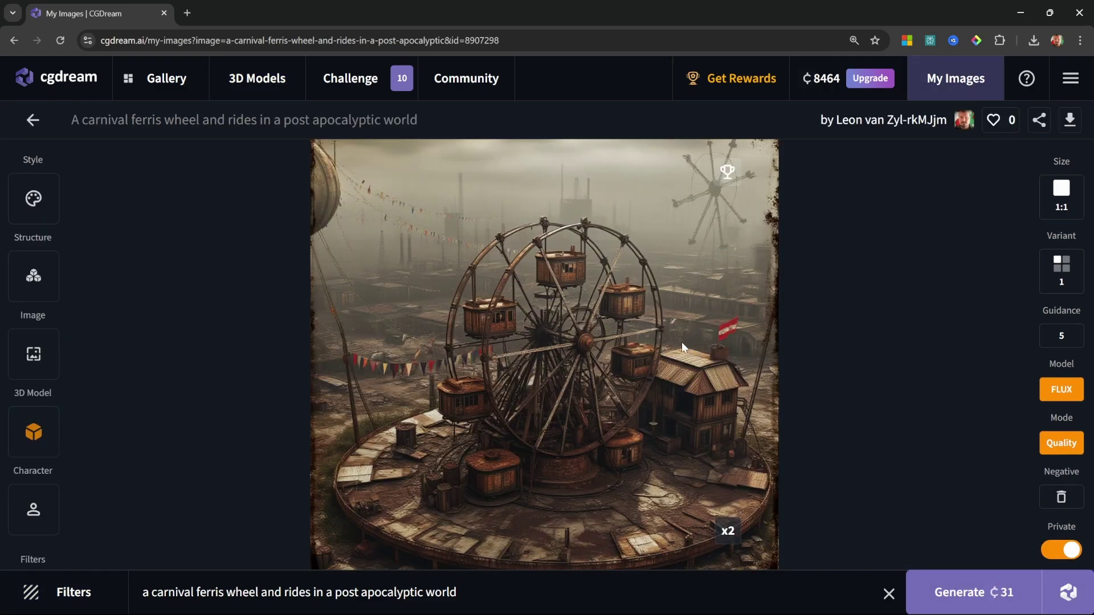
{"action": "key", "text": "alt+Left"}
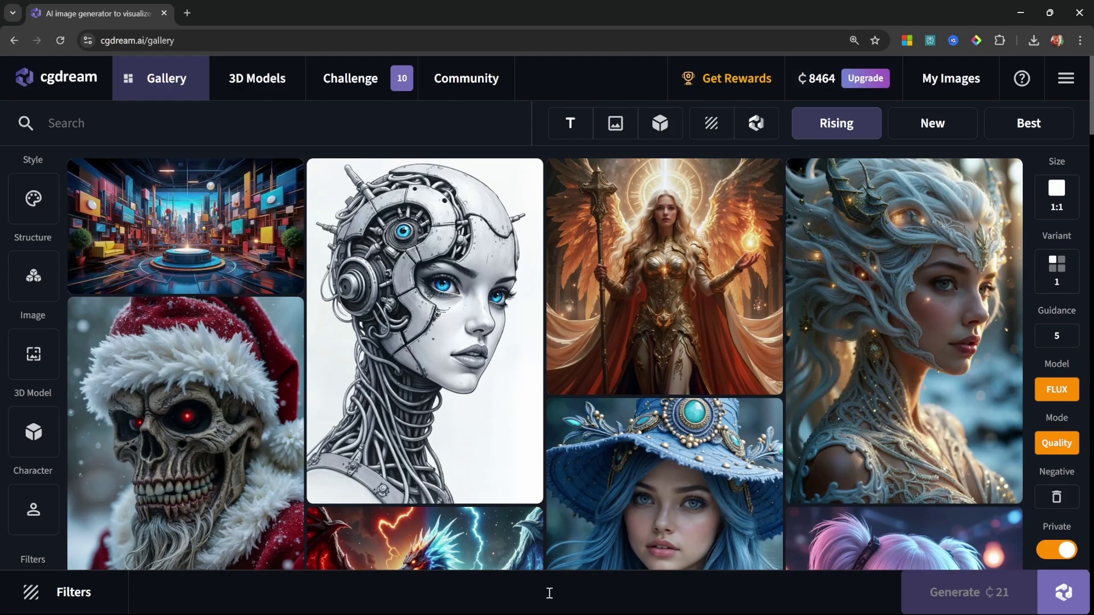
{"action": "type", "text": "A cup of coffee on a white background"}
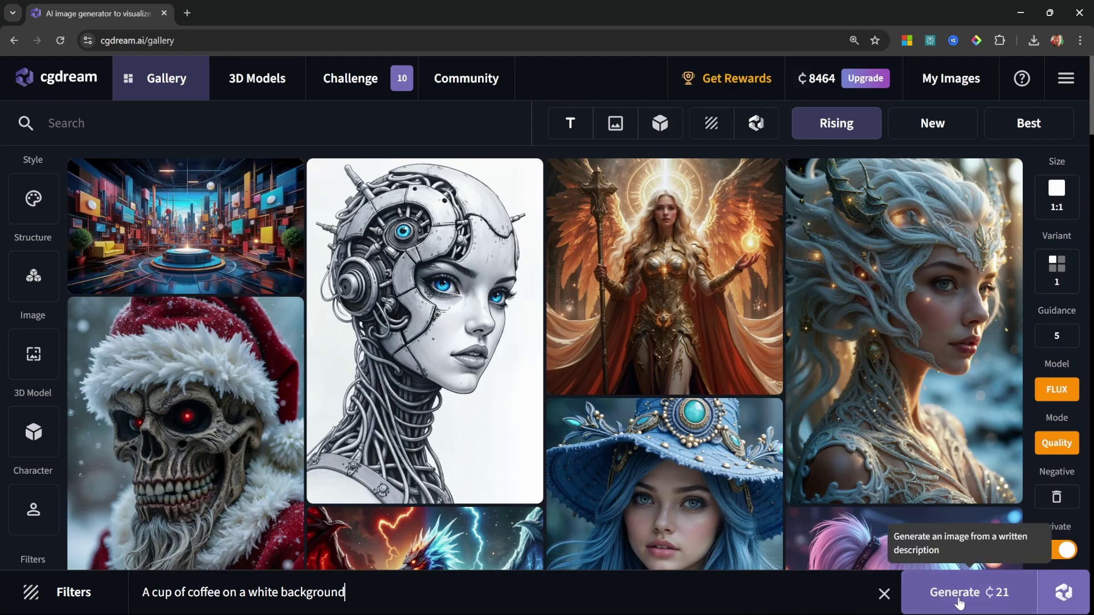
- Generate the coffee cup on white background image, then remove all three applied filters
{"action": "left_click", "coordinate": [958, 598]}
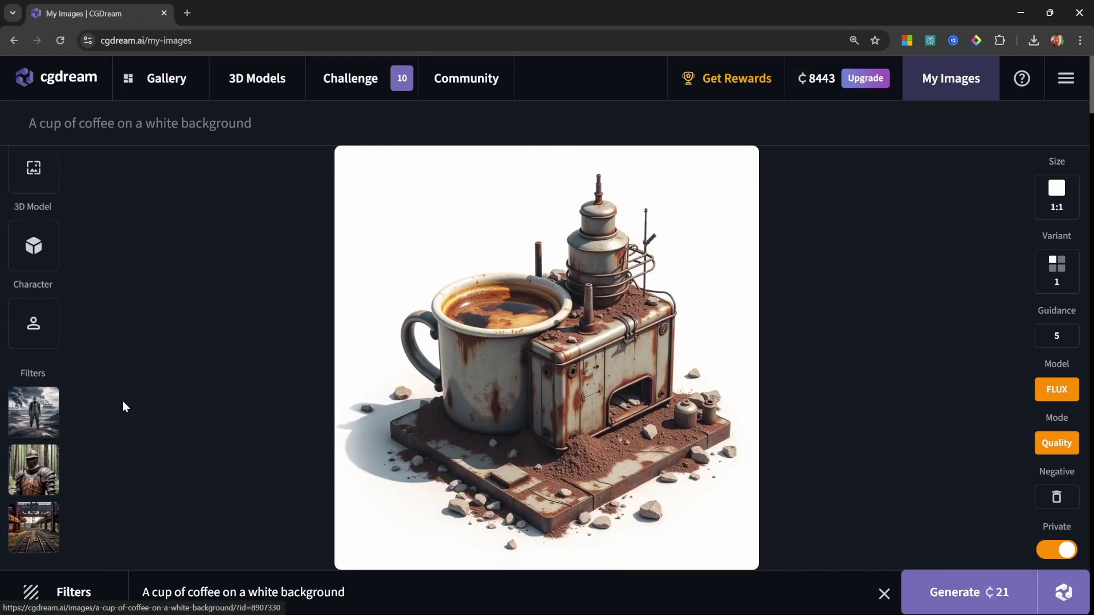
{"action": "mouse_move", "coordinate": [34, 412]}
{"action": "left_click", "coordinate": [89, 425]}
{"action": "left_click", "coordinate": [90, 480]}
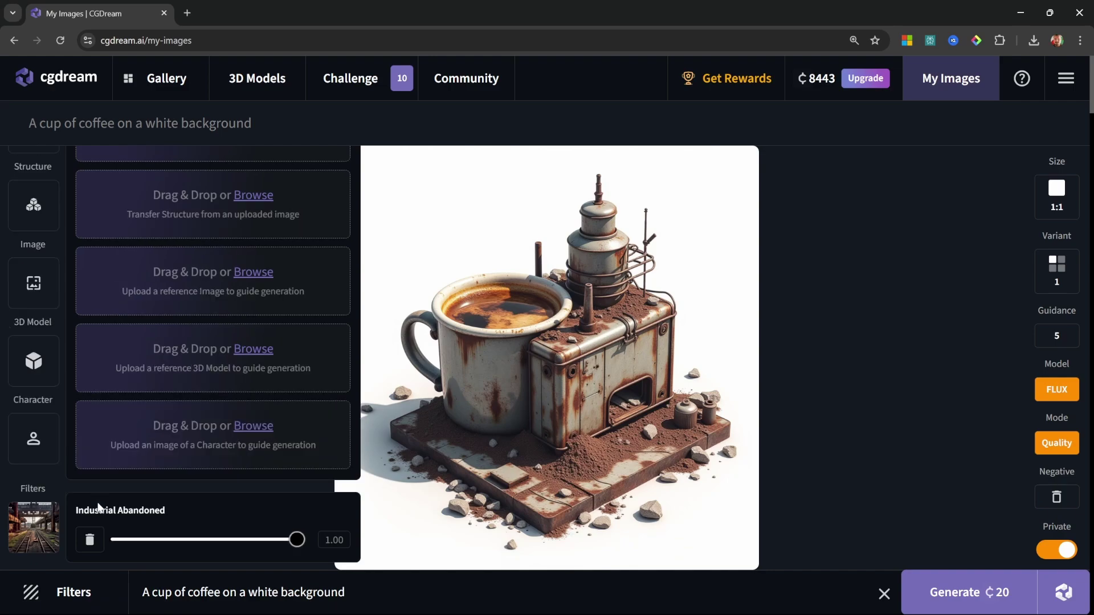
{"action": "left_click", "coordinate": [90, 539]}
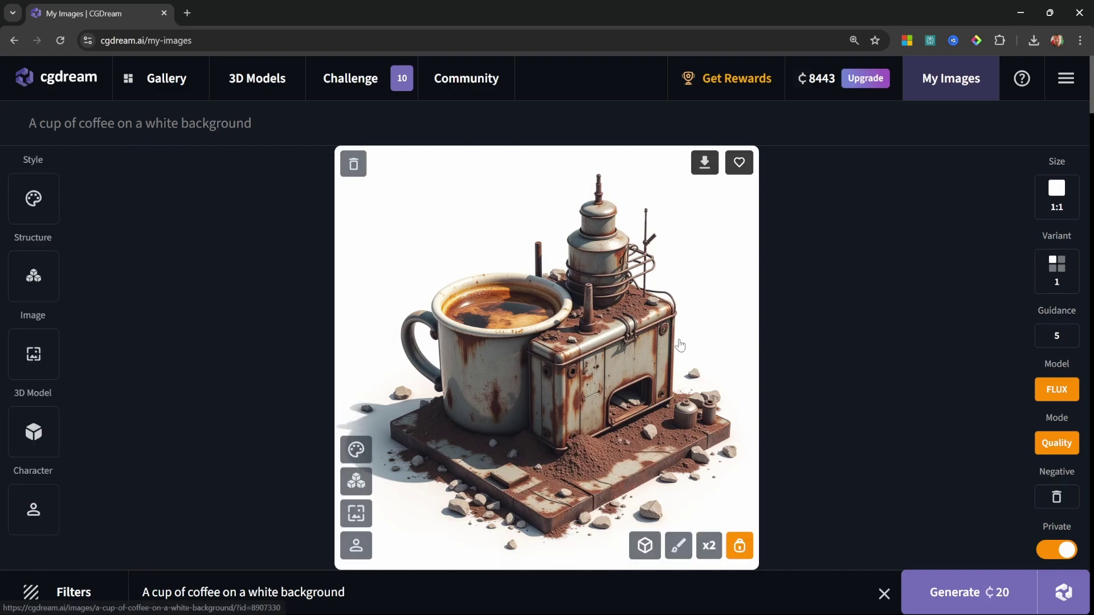
{"action": "mouse_move", "coordinate": [559, 359]}
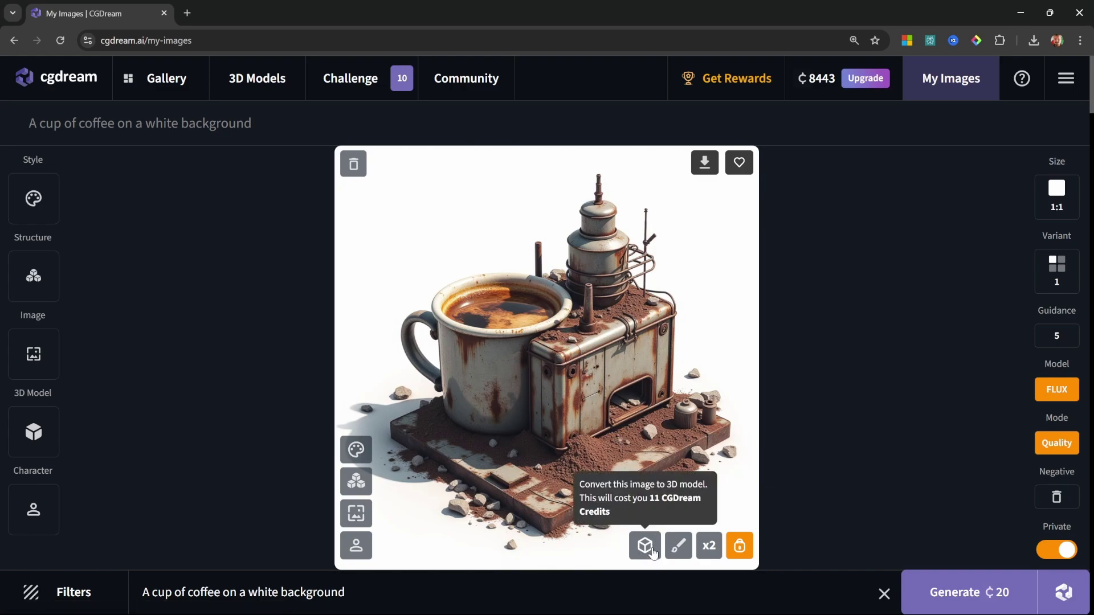
- Convert the coffee cup image to a 3D model and open it in the viewer
{"action": "left_click", "coordinate": [645, 546]}
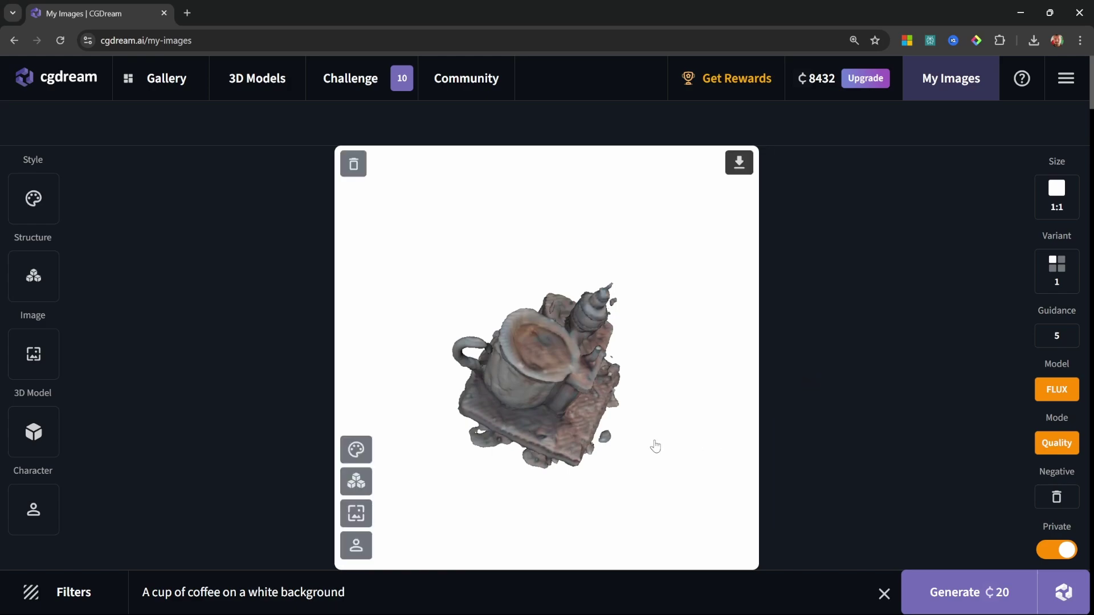
{"action": "mouse_move", "coordinate": [647, 425]}
{"action": "left_mouse_down"}
{"action": "mouse_move", "coordinate": [640, 417]}
{"action": "mouse_move", "coordinate": [659, 427]}
{"action": "left_mouse_up"}
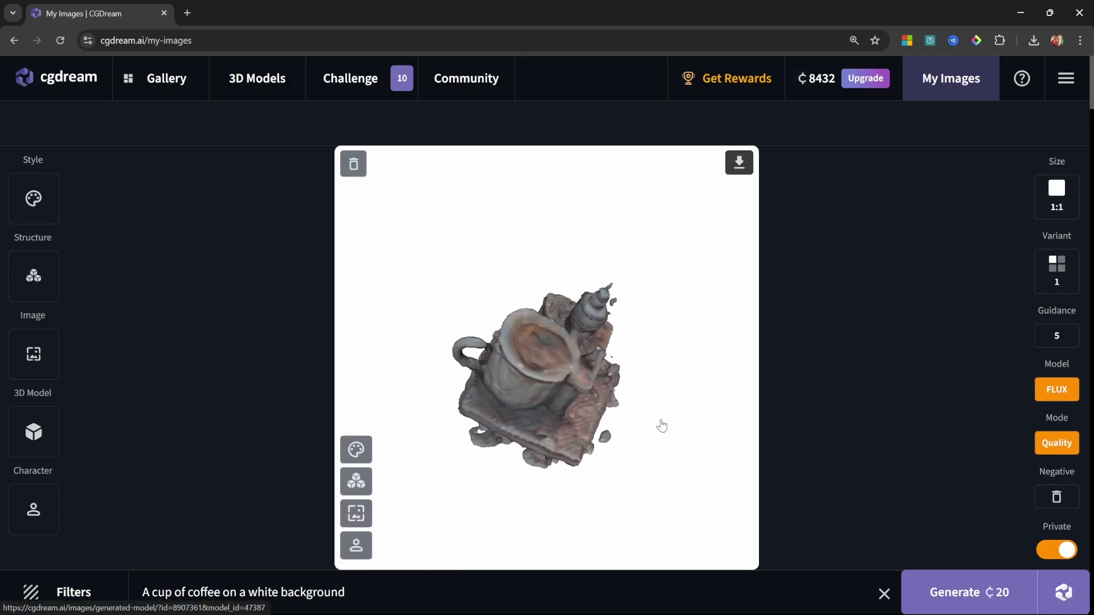
{"action": "left_click", "coordinate": [624, 405]}
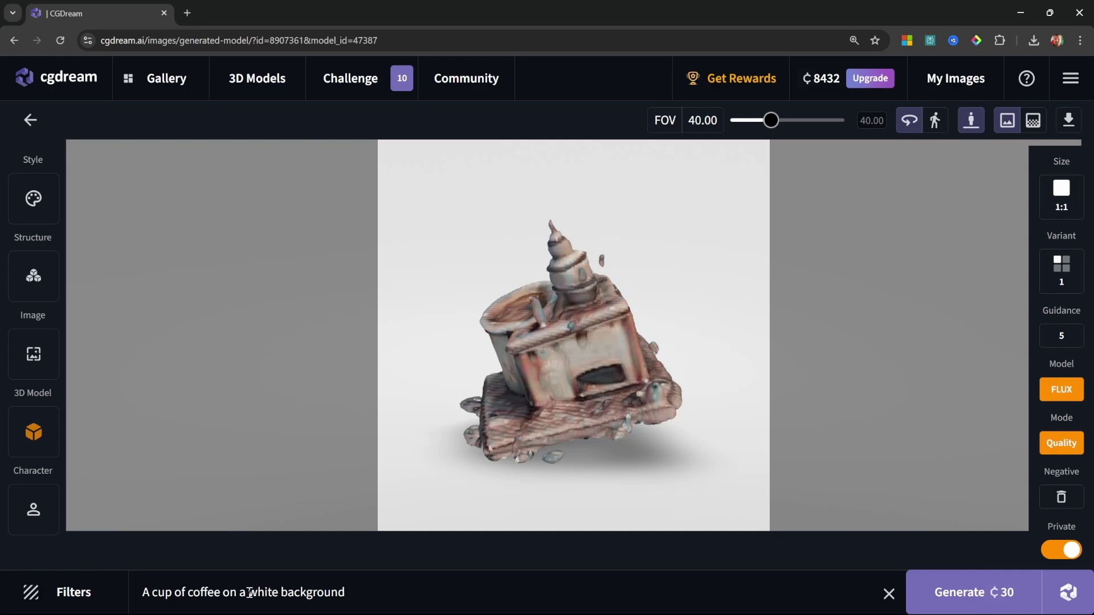
- Change the prompt to 'A cup of coffee, in a cyberpunk coffee shop' and generate it
{"action": "left_click_drag", "start_coordinate": [248, 592], "coordinate": [396, 597]}
{"action": "key", "text": "BackSpace"}
{"action": "key", "text": "BackSpace"}
{"action": "key", "text": "BackSpace"}
{"action": "key", "text": "BackSpace"}
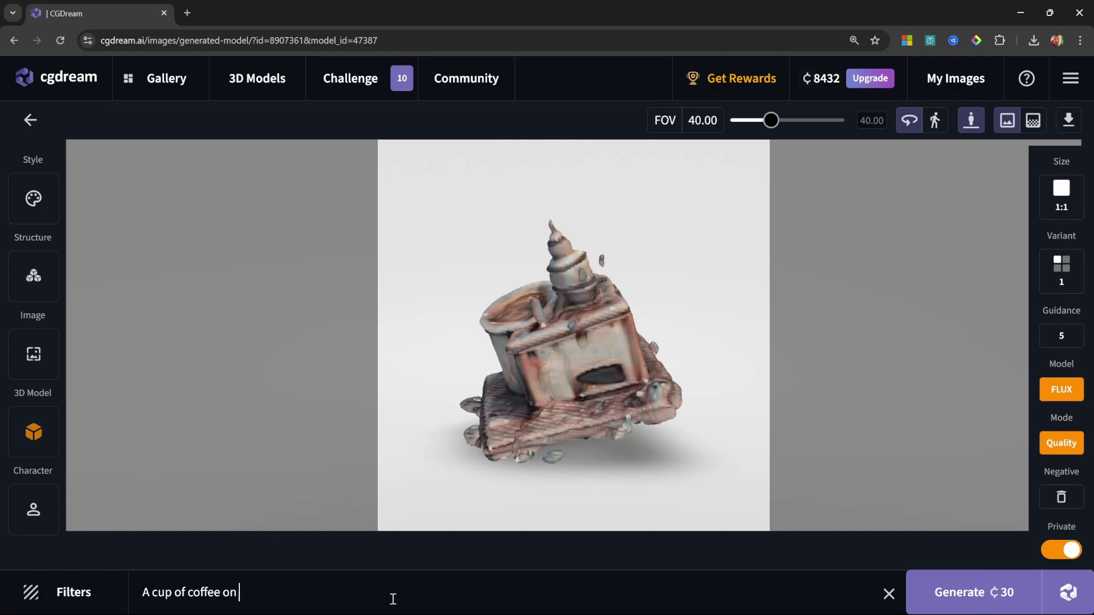
{"action": "key", "text": "BackSpace"}
{"action": "key", "text": "BackSpace"}
{"action": "key", "text": "BackSpace"}
{"action": "type", "text": ", in a"}
{"action": "type", "text": " cyberpunk coffee shop"}
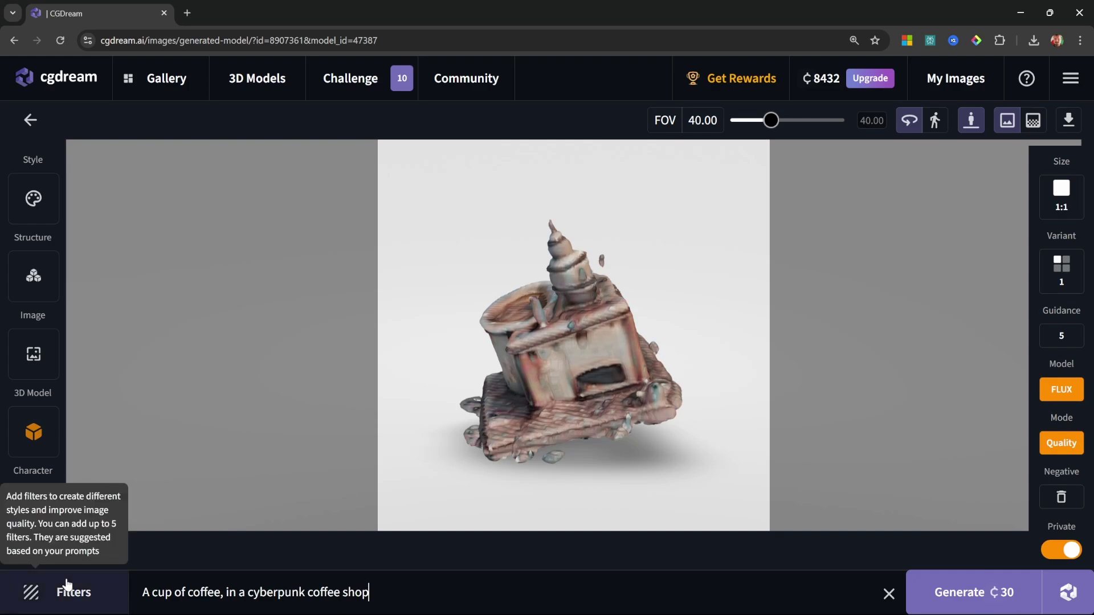
{"action": "left_click", "coordinate": [68, 590]}
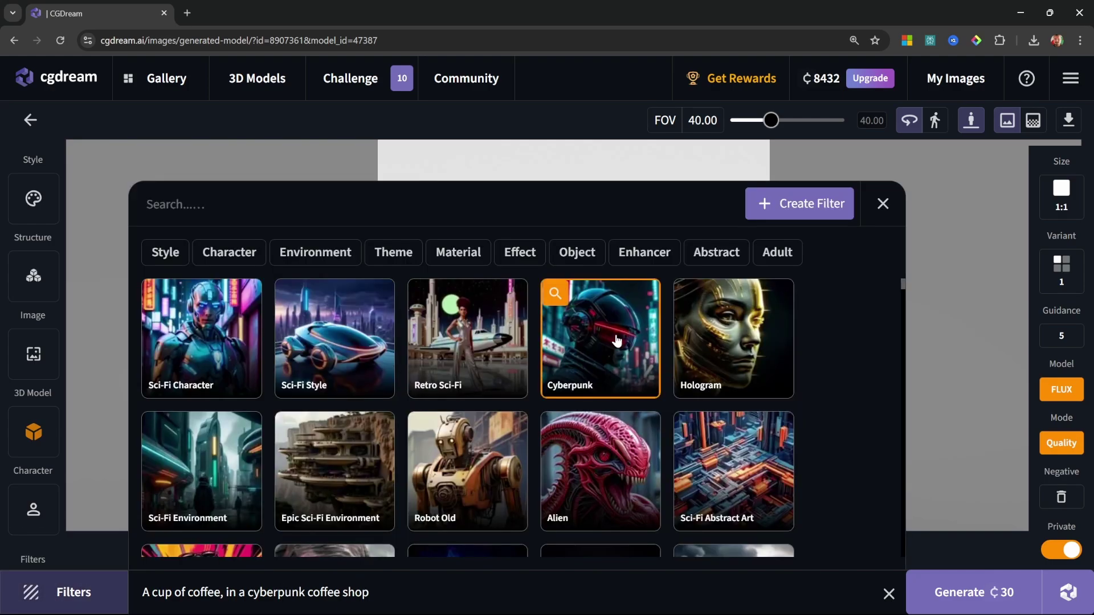
{"action": "left_click", "coordinate": [944, 374]}
{"action": "left_click", "coordinate": [995, 590]}
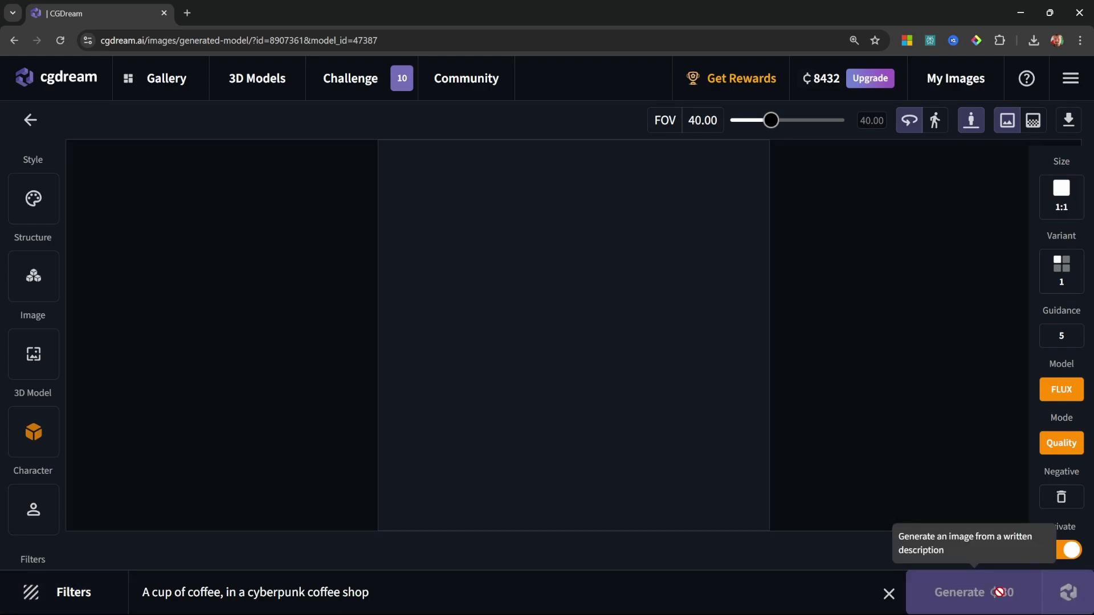